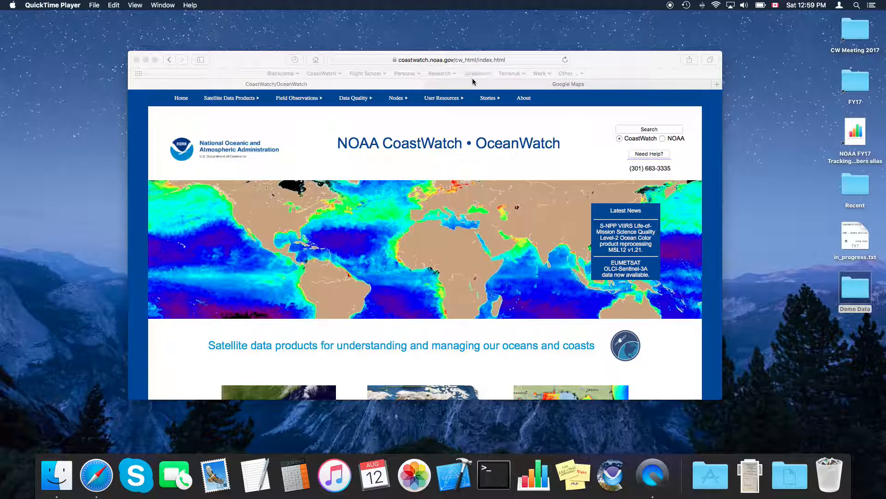
Open the CoastWatch Utilities page from the site's user resources on software and utilities
{"action": "left_click", "coordinate": [451, 102]}
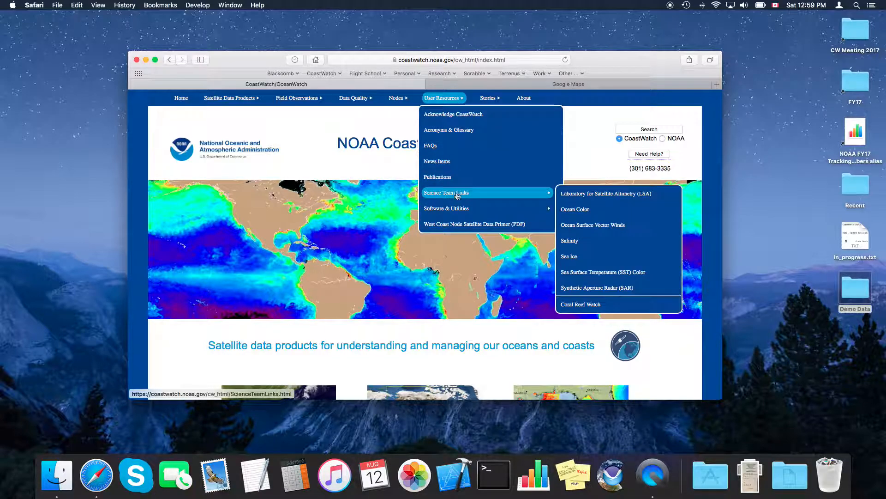
{"action": "mouse_move", "coordinate": [457, 209]}
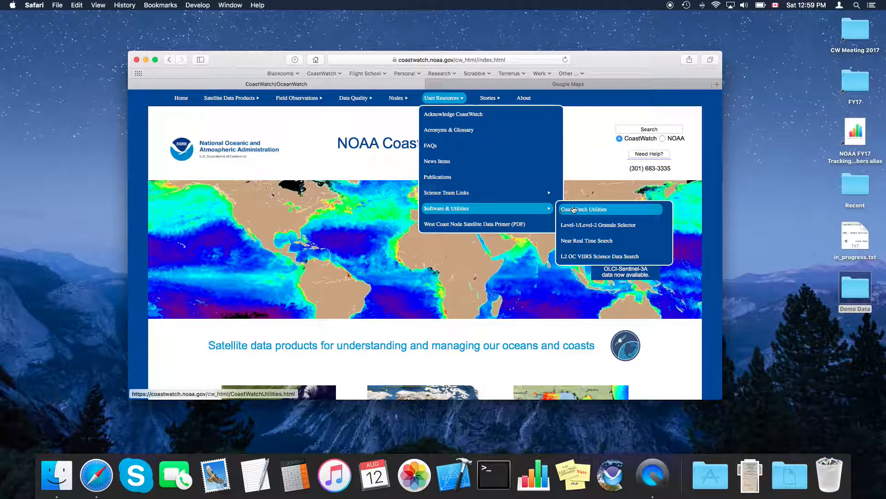
{"action": "left_click", "coordinate": [587, 210]}
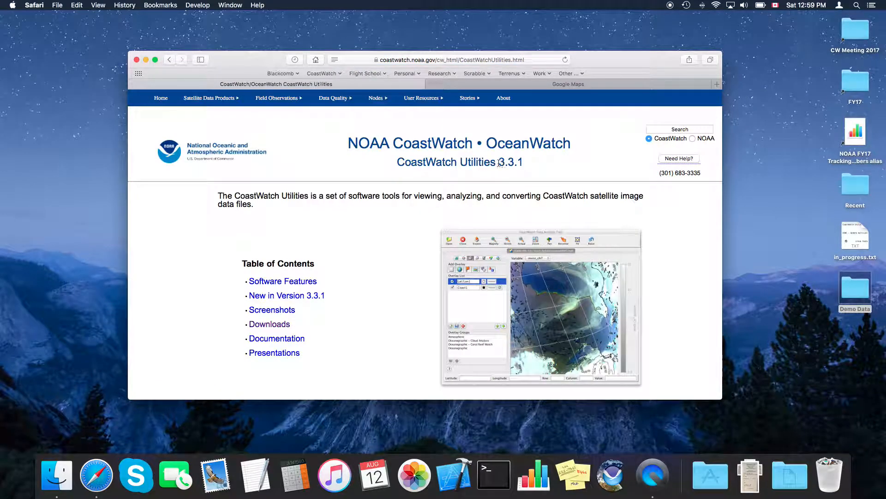
Examine the CoastWatch Utilities version number, software features and the download packages offered for each operating system
{"action": "left_click_drag", "start_coordinate": [499, 162], "coordinate": [526, 162]}
{"action": "left_click", "coordinate": [494, 188]}
{"action": "scroll", "coordinate": [390, 233], "scroll_direction": "down", "scroll_amount": 5}
{"action": "scroll", "coordinate": [391, 233], "scroll_direction": "down", "scroll_amount": 15}
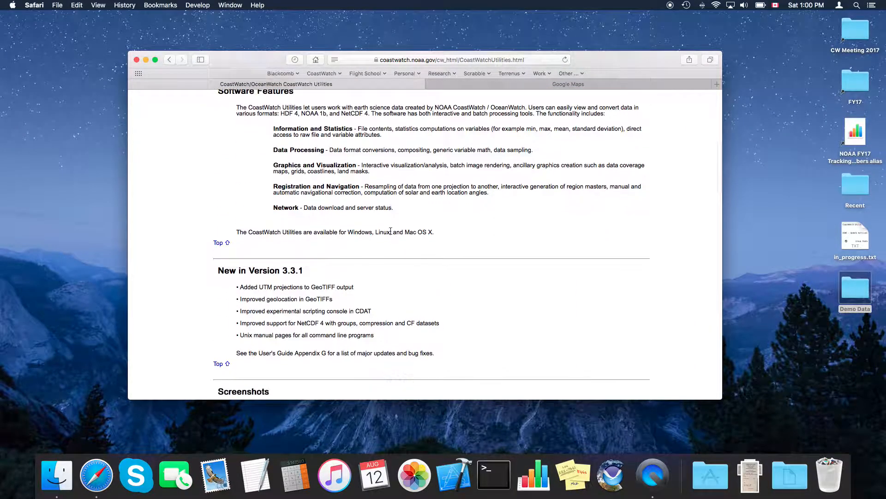
{"action": "scroll", "coordinate": [391, 233], "scroll_direction": "down", "scroll_amount": 15}
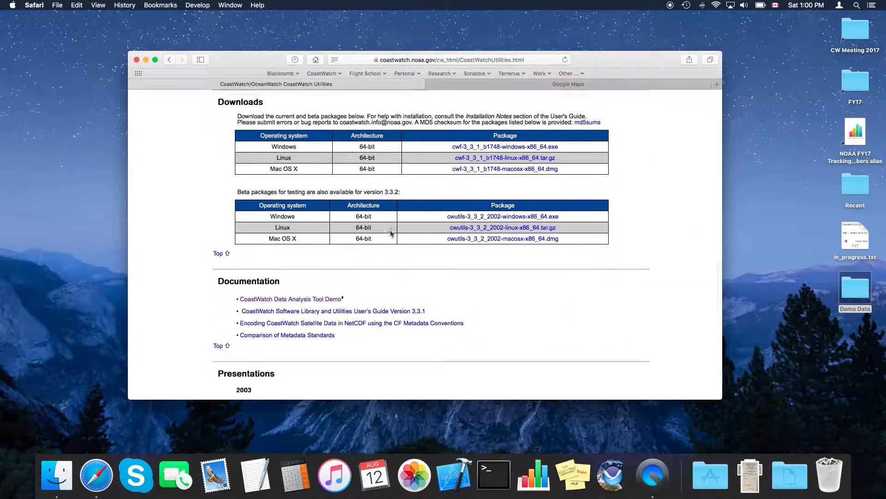
{"action": "scroll", "coordinate": [391, 233], "scroll_direction": "up", "scroll_amount": 3}
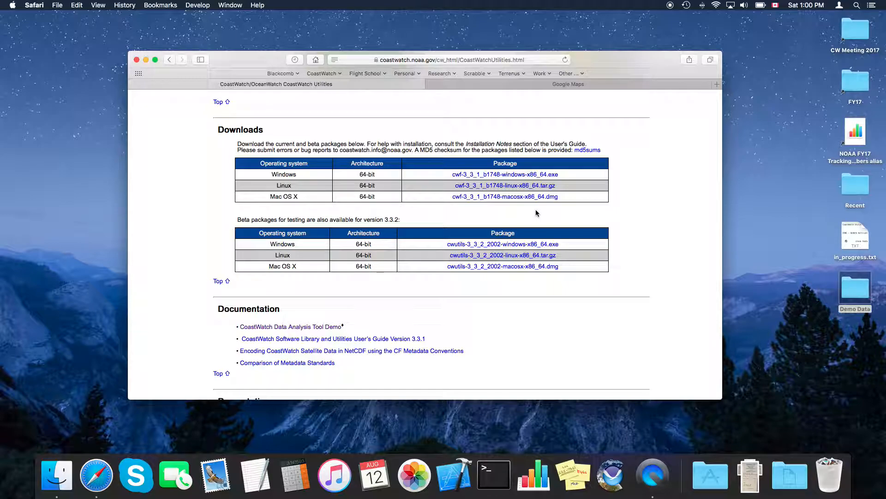
{"action": "scroll", "coordinate": [537, 213], "scroll_direction": "up", "scroll_amount": 1}
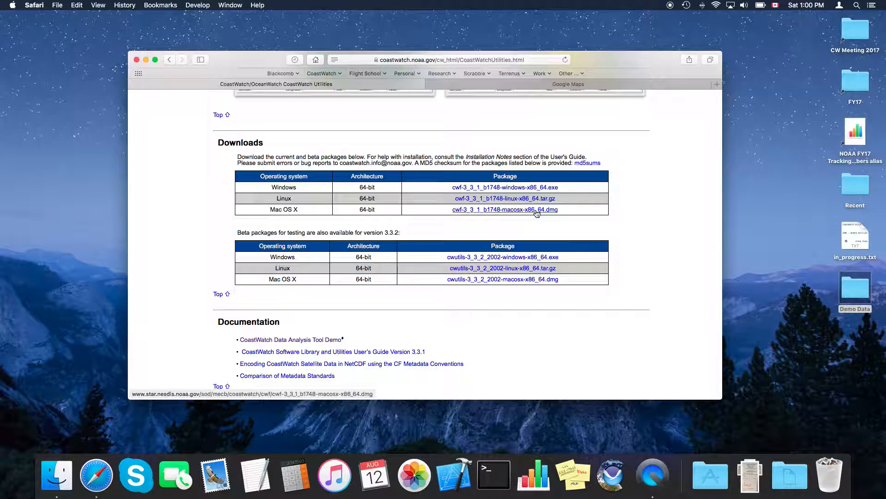
{"action": "scroll", "coordinate": [536, 212], "scroll_direction": "up", "scroll_amount": 5}
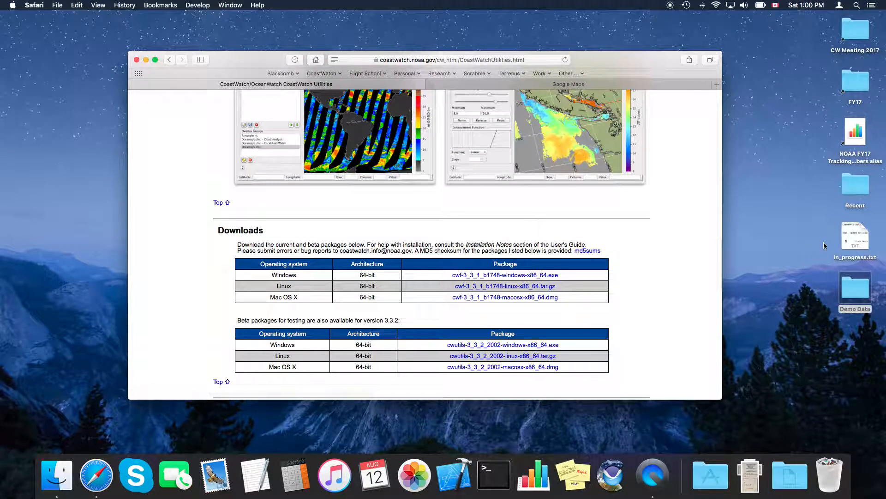
Open the Demo Data folder on the desktop and select the file 2017_212_2158_n19_gc.hdf
{"action": "left_click", "coordinate": [855, 292]}
{"action": "double_click", "coordinate": [854, 292]}
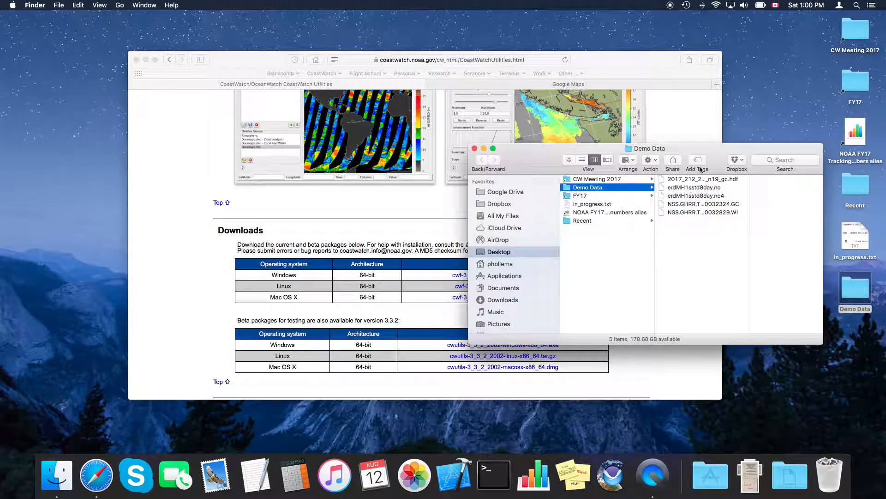
{"action": "left_click", "coordinate": [716, 181]}
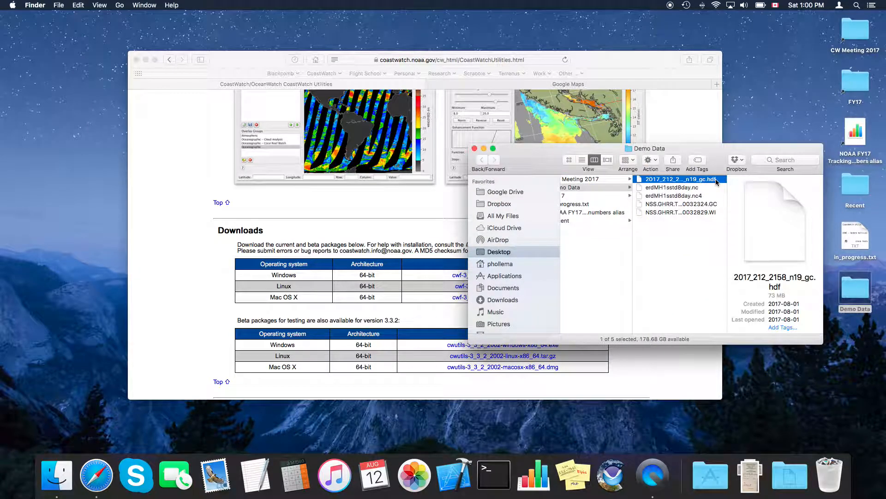
{"action": "left_click", "coordinate": [684, 182]}
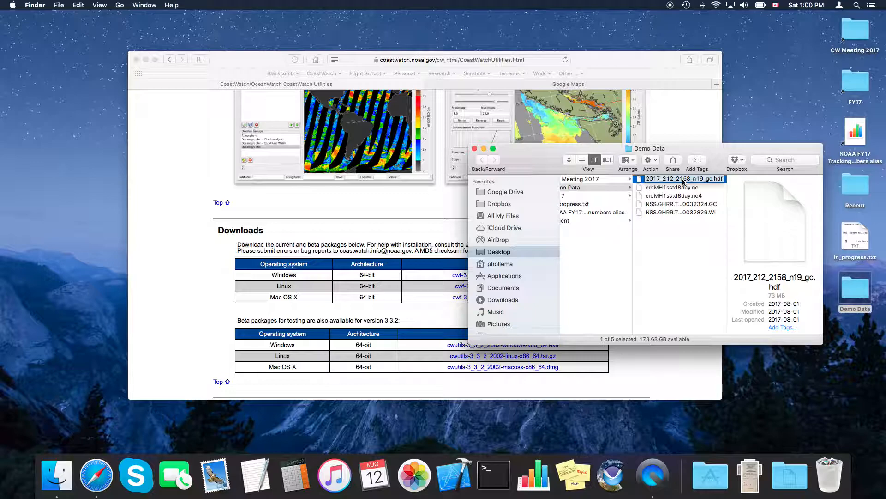
{"action": "key", "text": "Escape"}
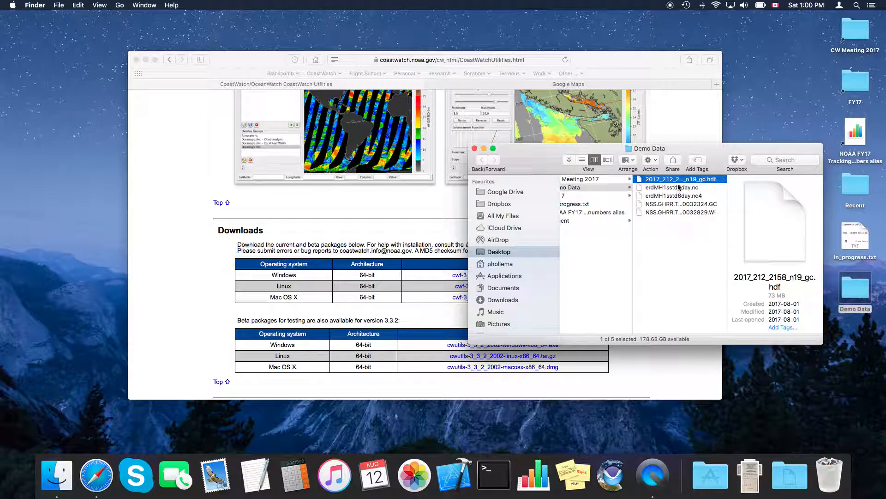
Switch back to Safari, return to the CoastWatch home page and open the near real time AVHRR sea surface temperature product page
{"action": "left_click", "coordinate": [644, 57]}
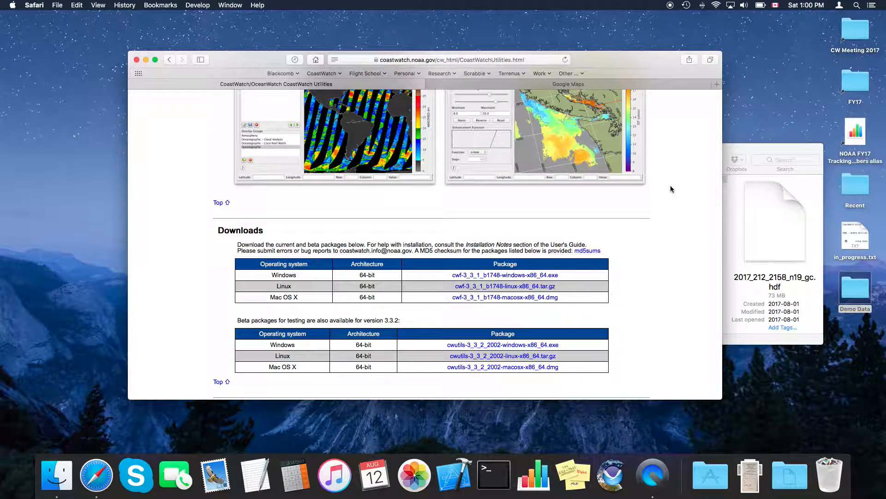
{"action": "scroll", "coordinate": [670, 188], "scroll_direction": "up", "scroll_amount": 20}
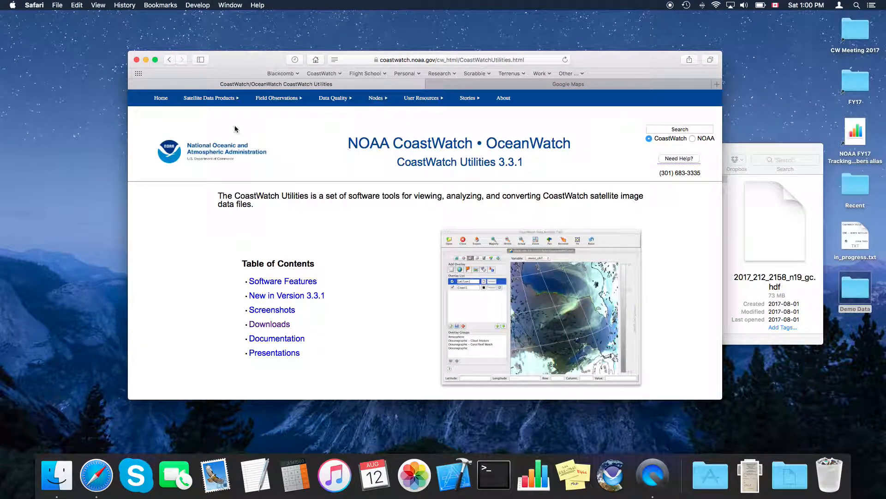
{"action": "left_click", "coordinate": [161, 98]}
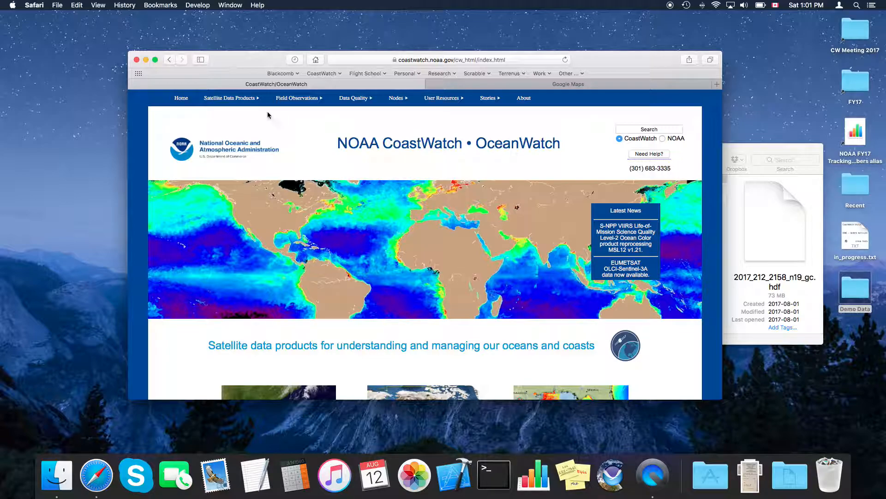
{"action": "mouse_move", "coordinate": [245, 101]}
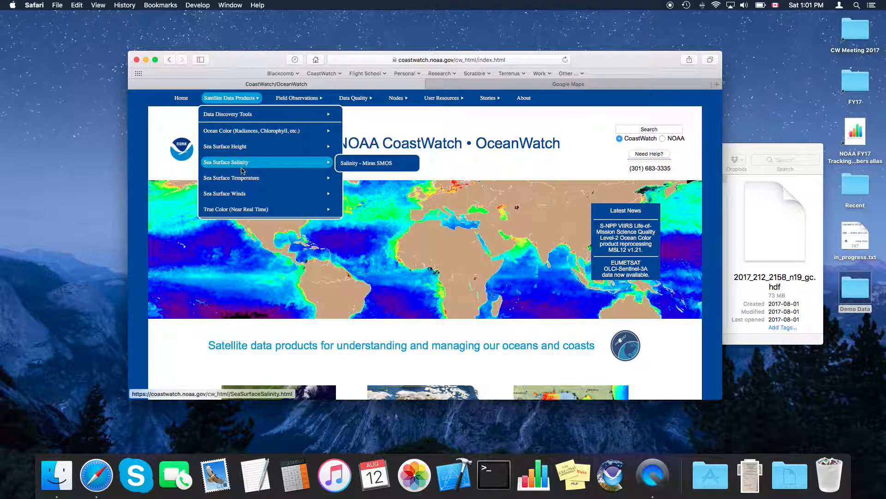
{"action": "mouse_move", "coordinate": [242, 178]}
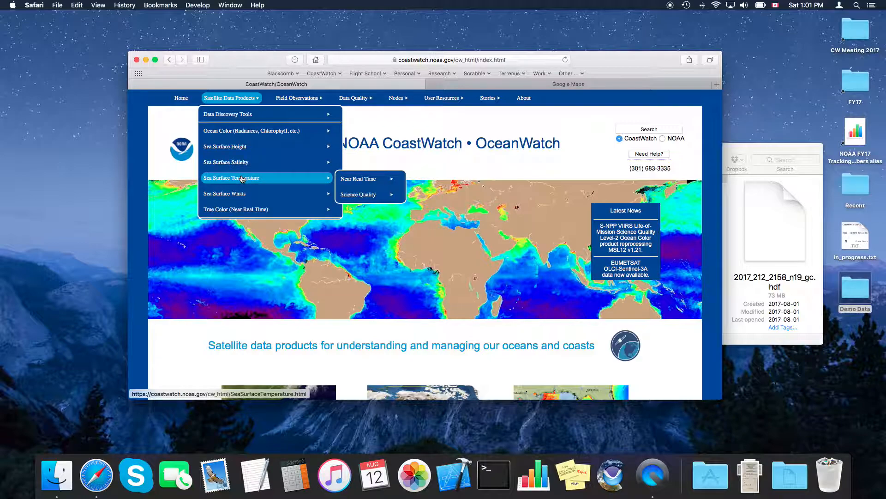
{"action": "mouse_move", "coordinate": [356, 181]}
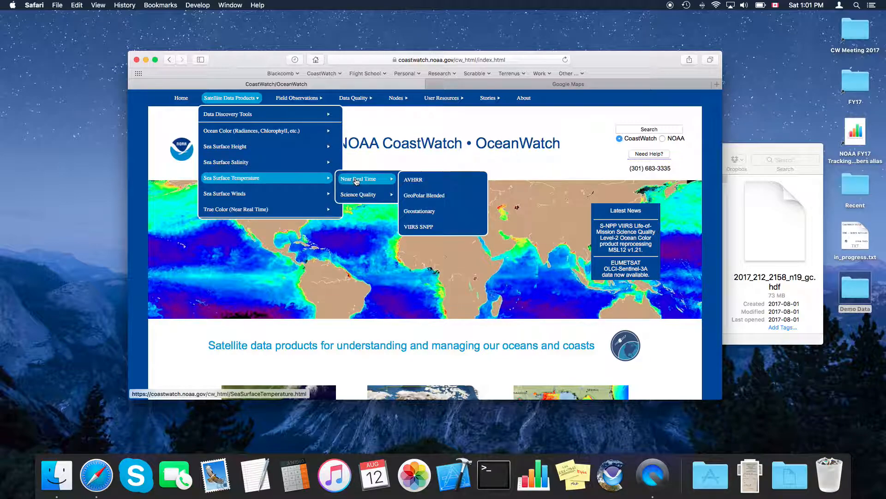
{"action": "left_click", "coordinate": [413, 184]}
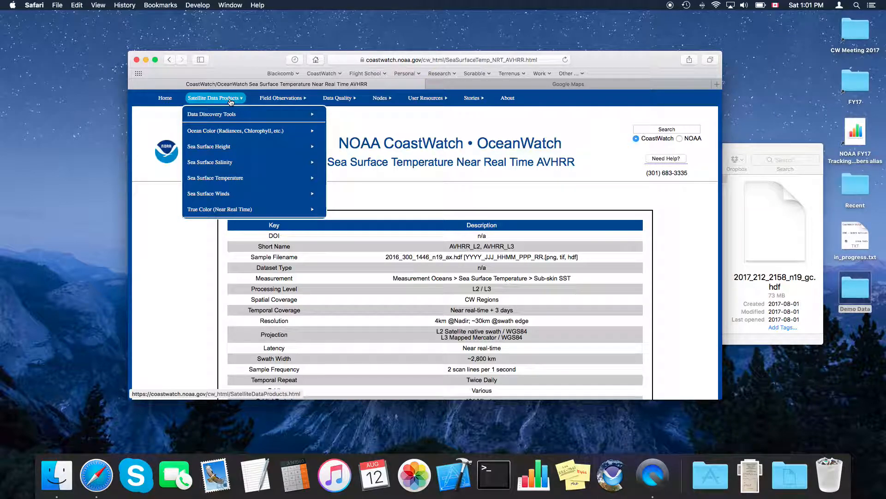
Review the AVHRR product's information table and display its data access servers
{"action": "mouse_move", "coordinate": [231, 133]}
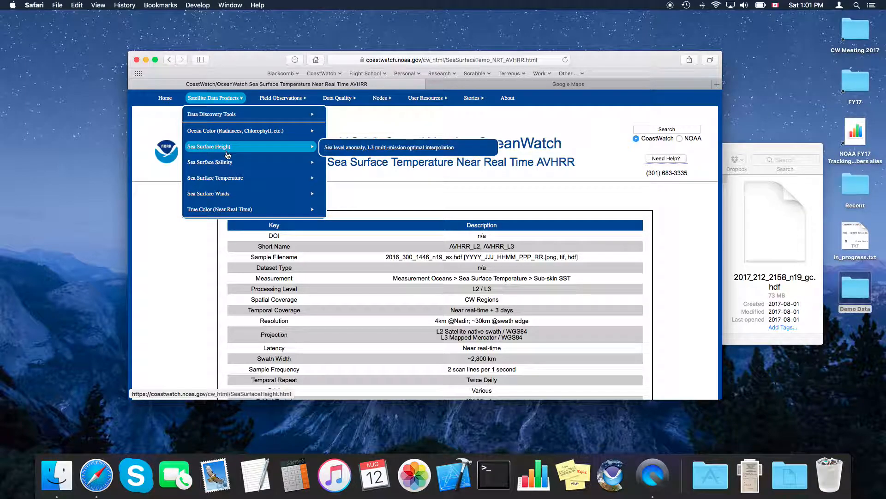
{"action": "mouse_move", "coordinate": [228, 164]}
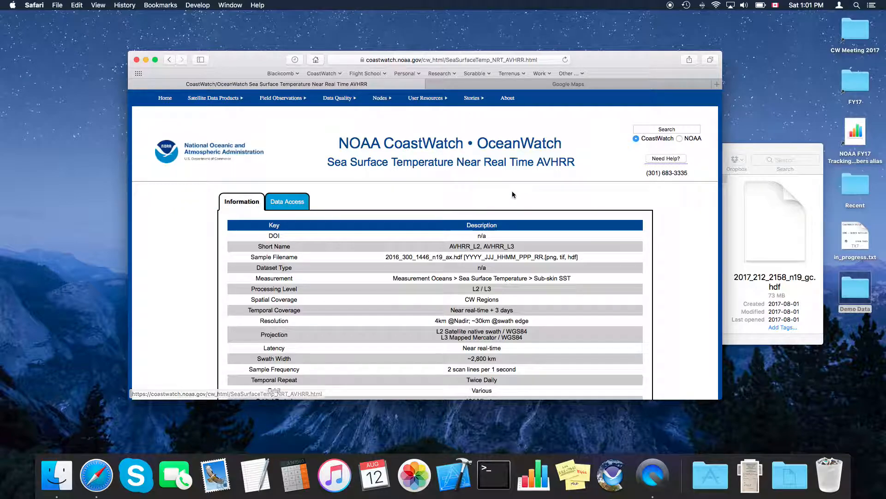
{"action": "scroll", "coordinate": [671, 210], "scroll_direction": "down", "scroll_amount": 5}
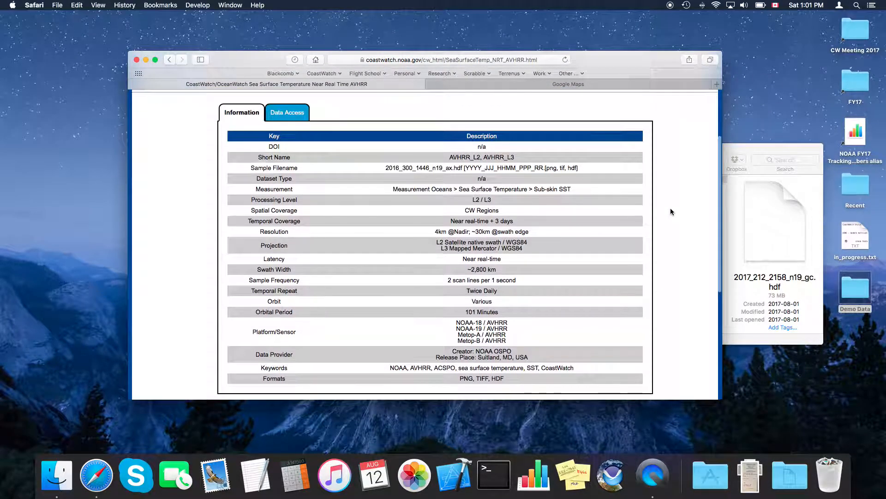
{"action": "left_click", "coordinate": [293, 114]}
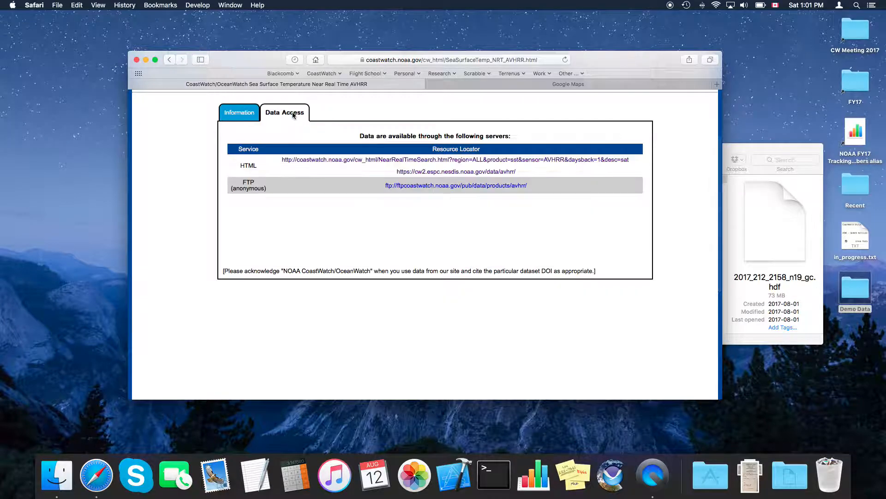
Open the anonymous FTP link for AVHRR data in a new tab, allow Finder to open, and connect to the server as Guest
{"action": "left_click", "coordinate": [418, 186], "text": "super"}
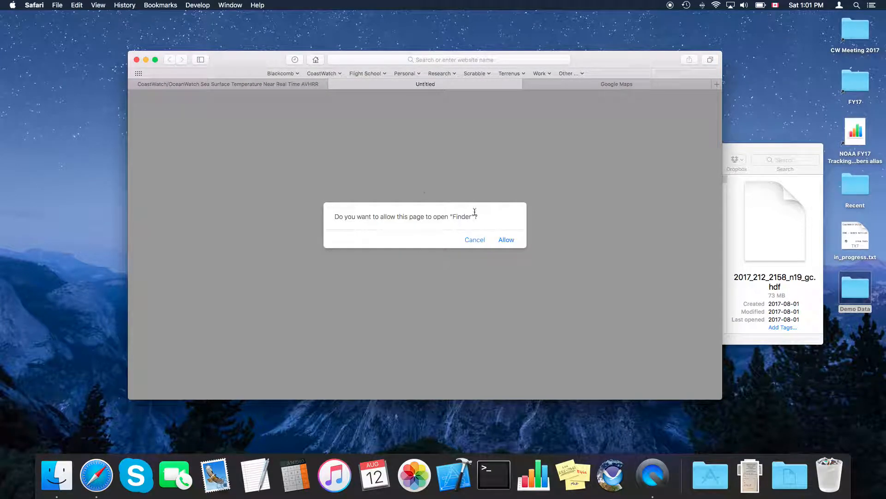
{"action": "left_click", "coordinate": [508, 242]}
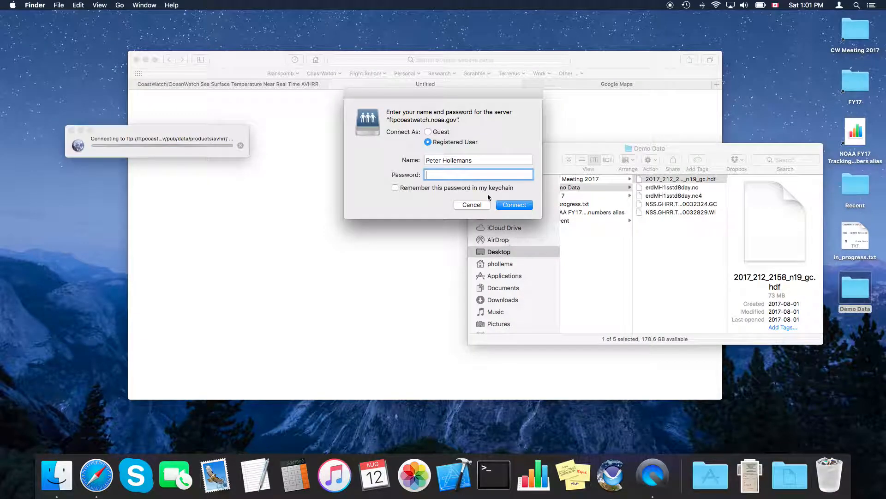
{"action": "left_click", "coordinate": [432, 133]}
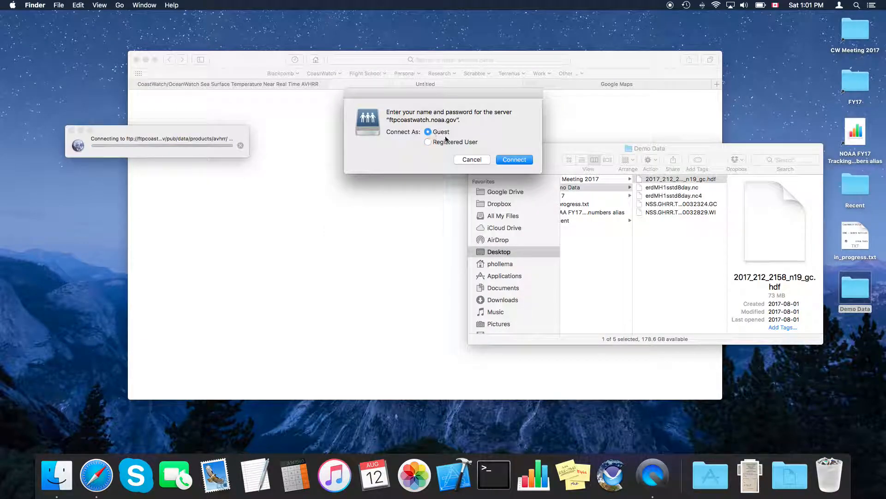
{"action": "left_click", "coordinate": [518, 160]}
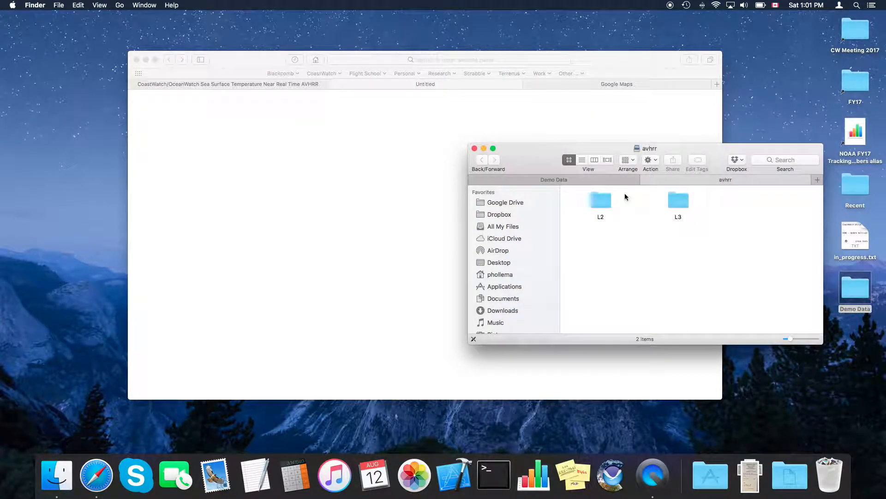
Show the avhrr directory in columns, open L2 > hdf, and widen the window to fit the full file names
{"action": "left_click", "coordinate": [595, 160]}
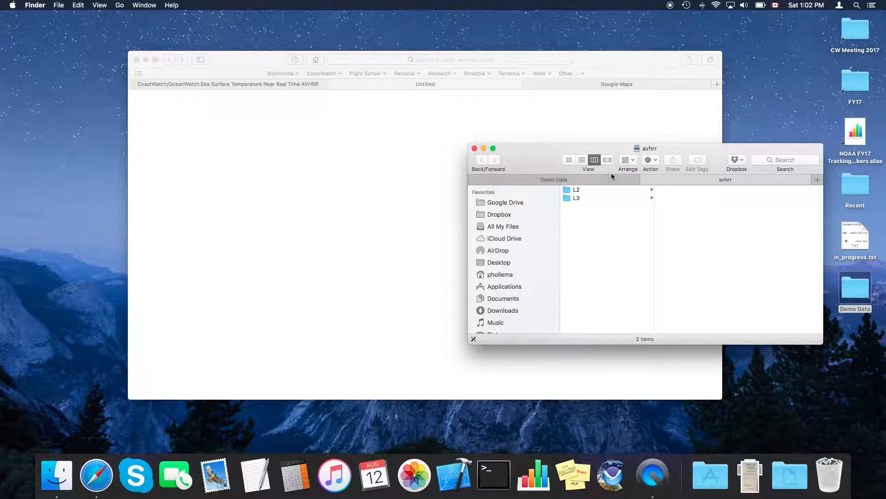
{"action": "left_click", "coordinate": [588, 191]}
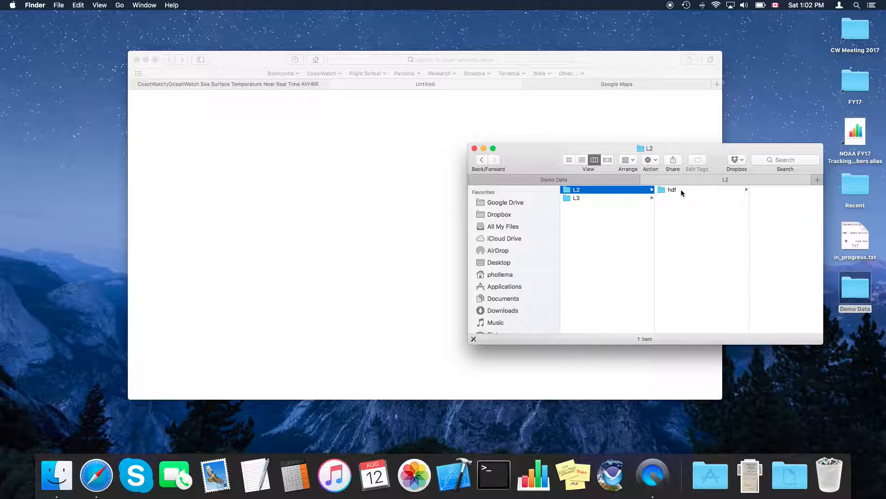
{"action": "left_click", "coordinate": [681, 191]}
{"action": "left_click_drag", "start_coordinate": [713, 147], "coordinate": [601, 119]}
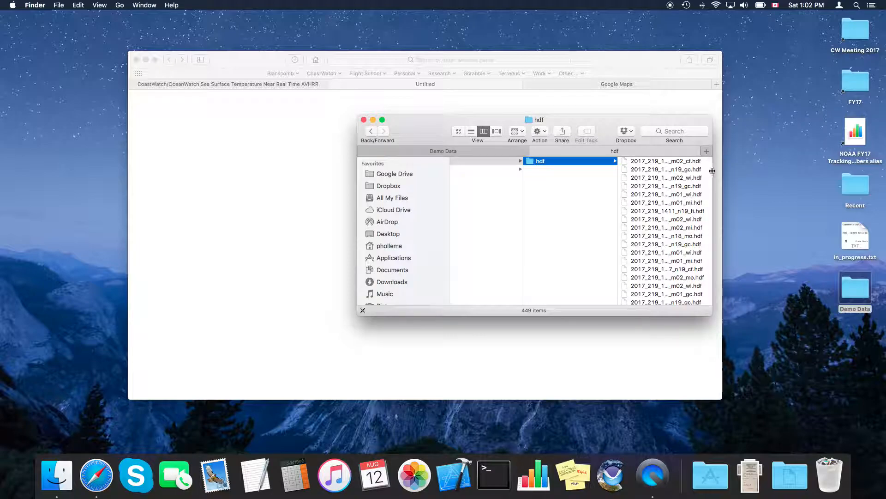
{"action": "left_click_drag", "start_coordinate": [712, 170], "coordinate": [777, 171]}
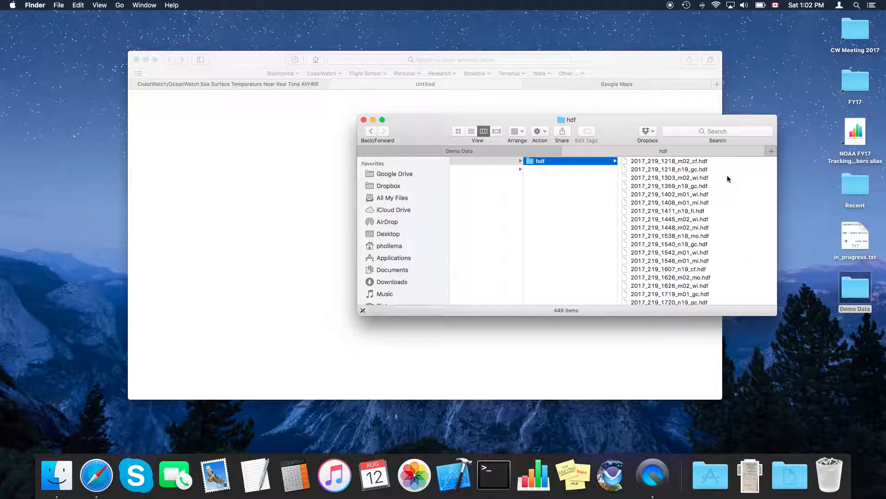
Look through the dated HDF file names in the hdf directory and return to the Demo Data folder
{"action": "scroll", "coordinate": [727, 179], "scroll_direction": "down", "scroll_amount": 3}
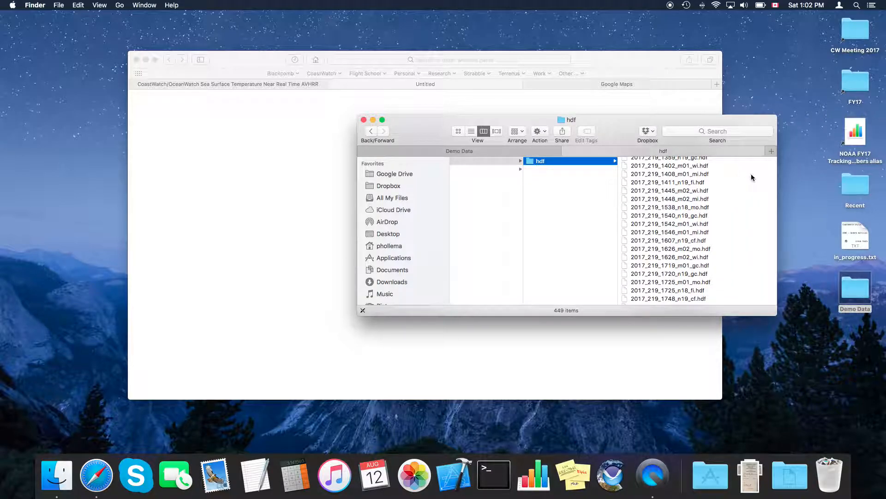
{"action": "scroll", "coordinate": [738, 175], "scroll_direction": "down", "scroll_amount": 3}
{"action": "left_click_drag", "start_coordinate": [774, 168], "coordinate": [777, 308]}
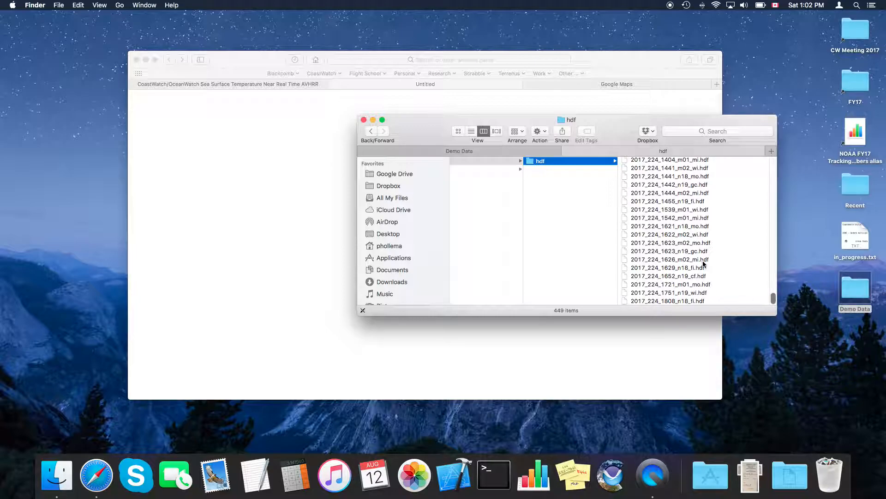
{"action": "scroll", "coordinate": [691, 246], "scroll_direction": "up", "scroll_amount": 10}
{"action": "scroll", "coordinate": [691, 247], "scroll_direction": "up", "scroll_amount": 10}
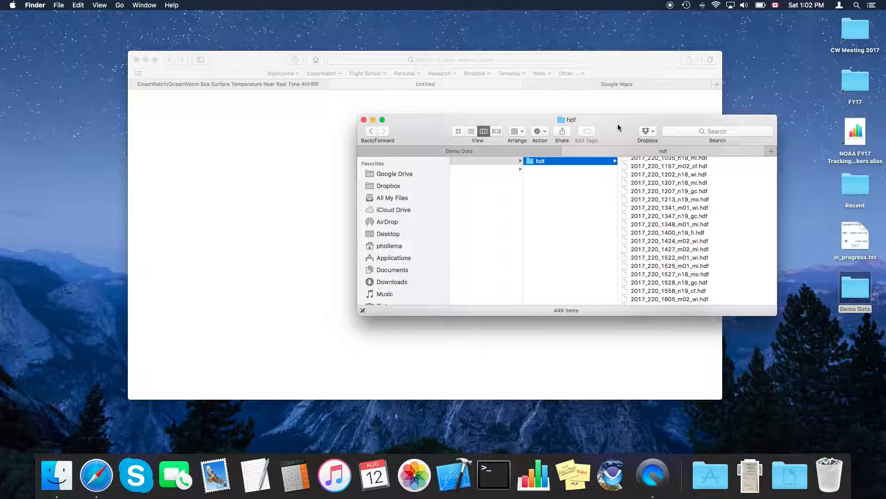
{"action": "left_click", "coordinate": [568, 151]}
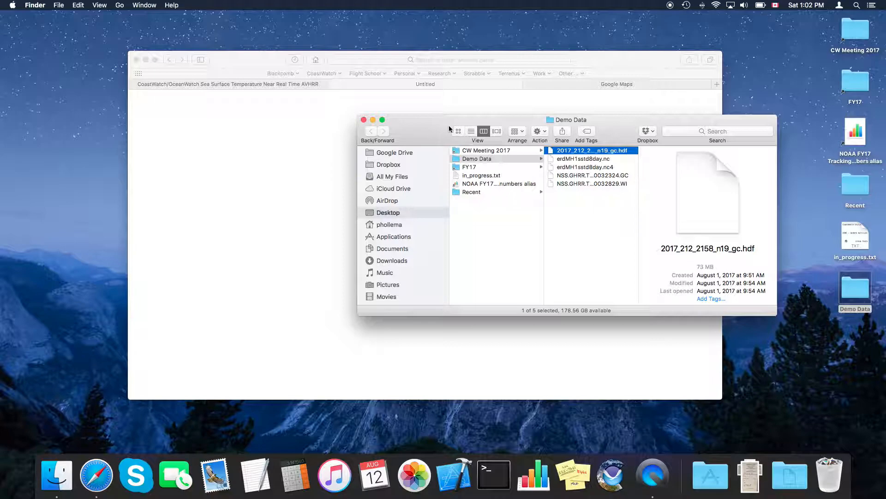
Open 2017_212_2158_n19_gc.hdf from the Demo Data folder, select variables avhrr_ch1 through avhrr_ch5, and cancel out of the tool
{"action": "left_click_drag", "start_coordinate": [620, 122], "coordinate": [651, 135]}
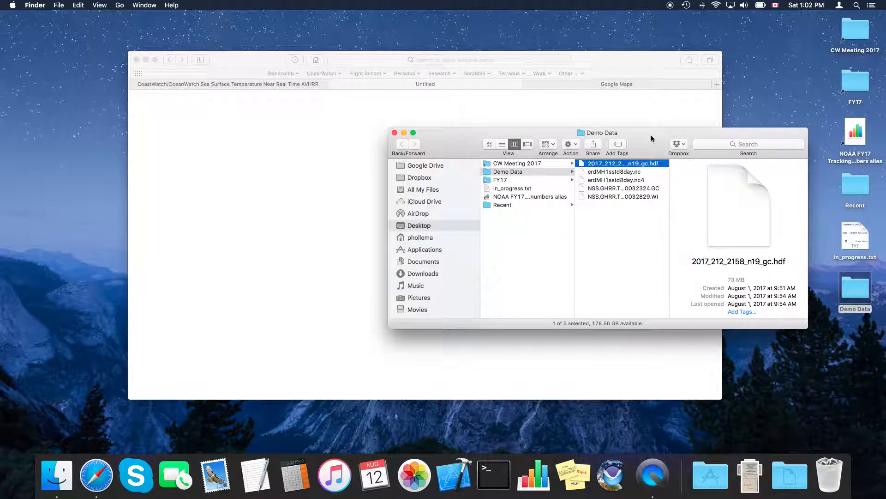
{"action": "double_click", "coordinate": [635, 164]}
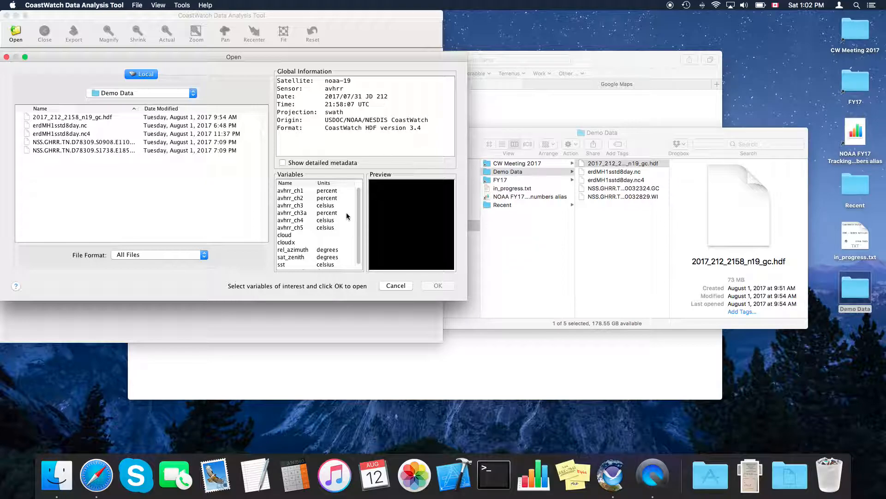
{"action": "left_click", "coordinate": [301, 191]}
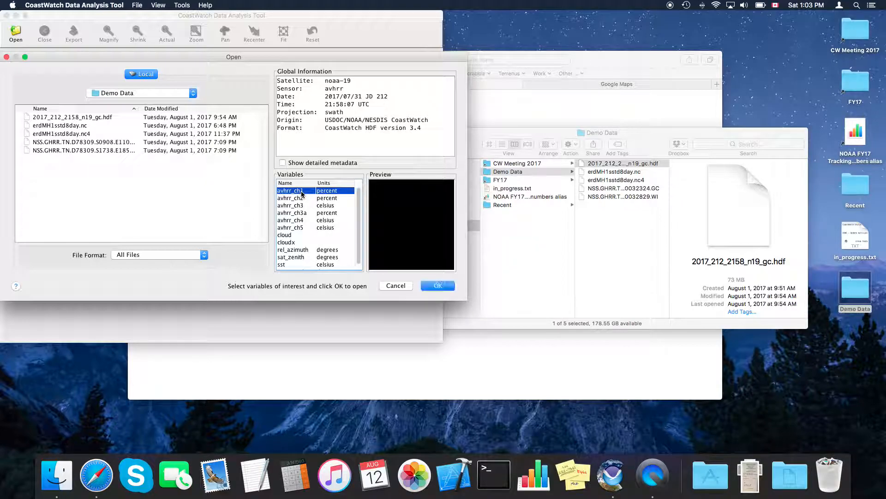
{"action": "left_click", "coordinate": [299, 229], "text": "shift"}
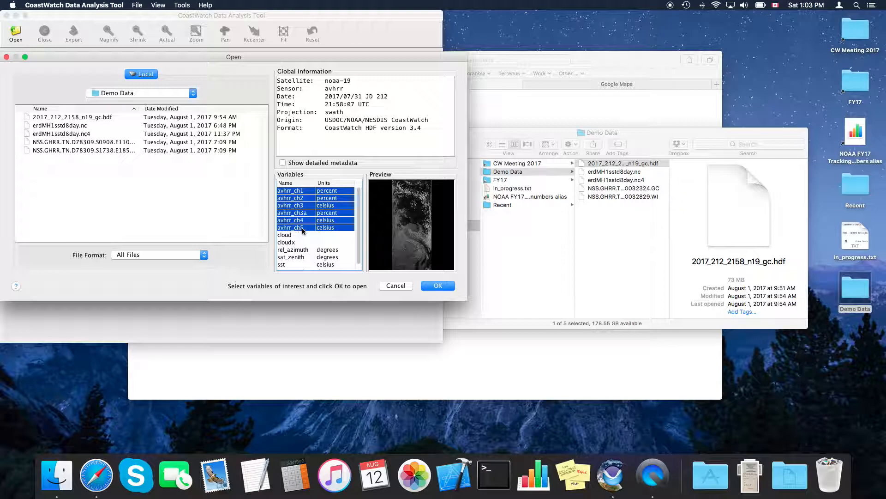
{"action": "left_click", "coordinate": [396, 286]}
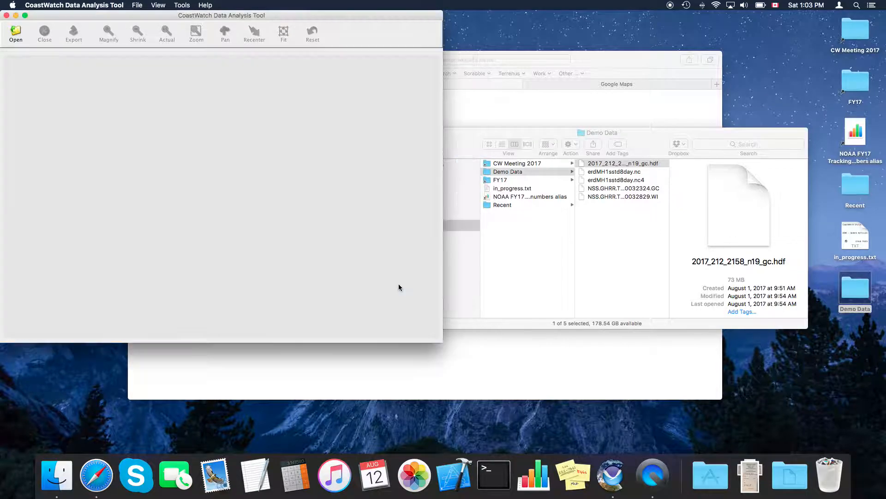
{"action": "left_click", "coordinate": [6, 16]}
{"action": "left_click", "coordinate": [535, 133]}
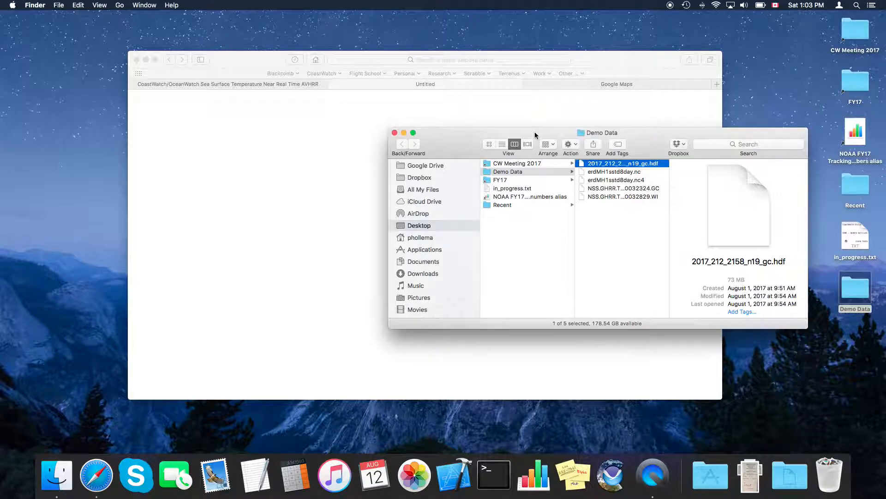
Launch CoastWatch Data Analysis Tool, drop 2017_212_2158_n19_gc.hdf onto its window, select avhrr_ch1 through avhrr_ch5, and cancel the opening
{"action": "left_click", "coordinate": [613, 469]}
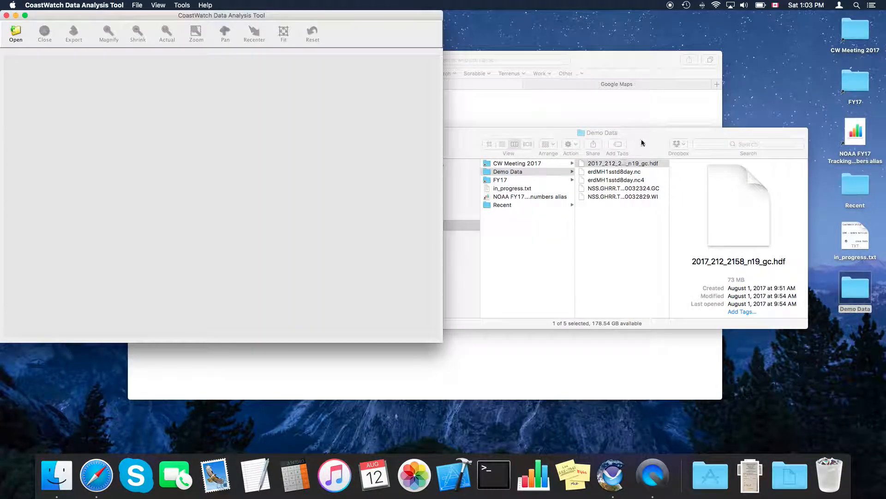
{"action": "left_click", "coordinate": [642, 141]}
{"action": "left_click_drag", "start_coordinate": [633, 165], "coordinate": [265, 150]}
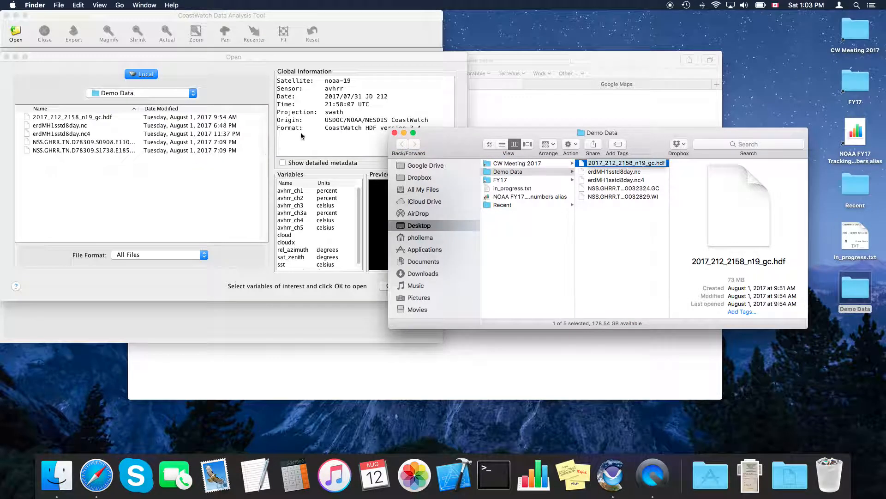
{"action": "left_click", "coordinate": [293, 193]}
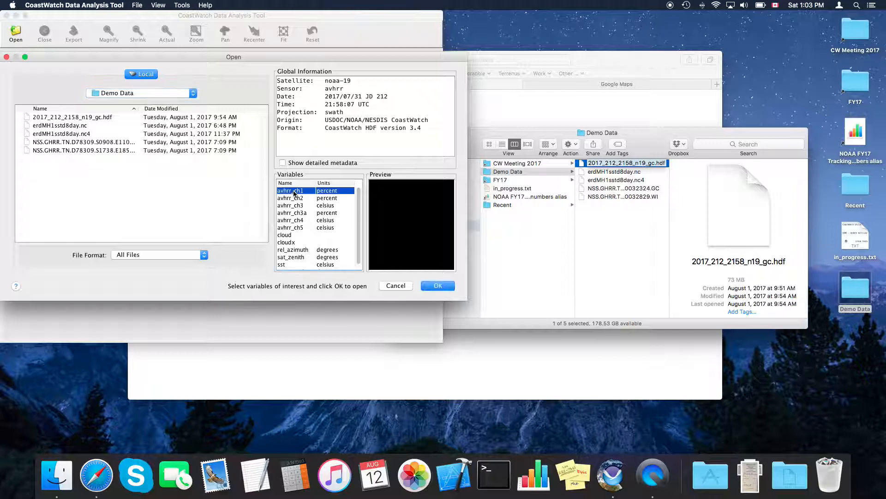
{"action": "left_click", "coordinate": [297, 229], "text": "shift"}
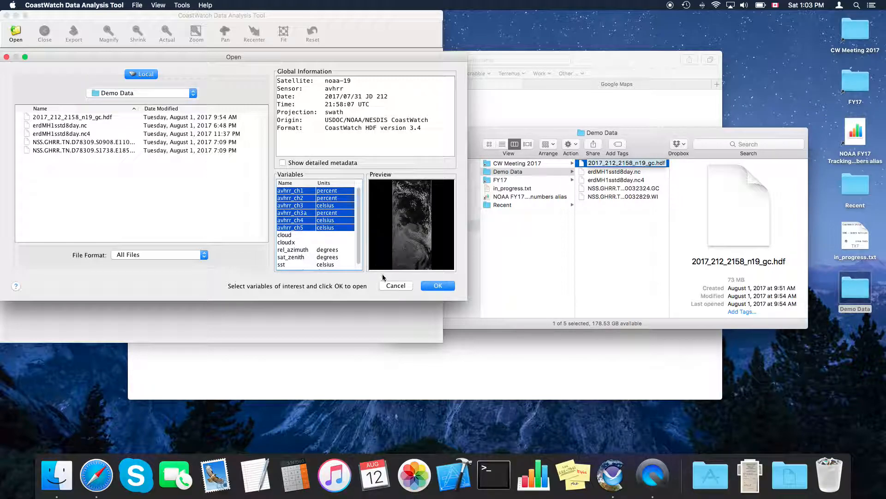
{"action": "left_click", "coordinate": [393, 286]}
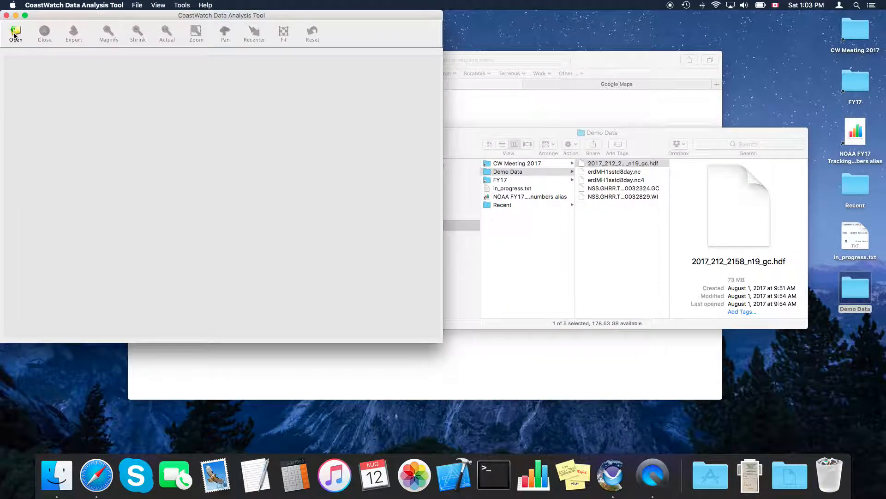
Browse from Desktop to Demo Data using the tool's own file opening dialog, and cancel and close the tool
{"action": "left_click_drag", "start_coordinate": [38, 19], "coordinate": [83, 31]}
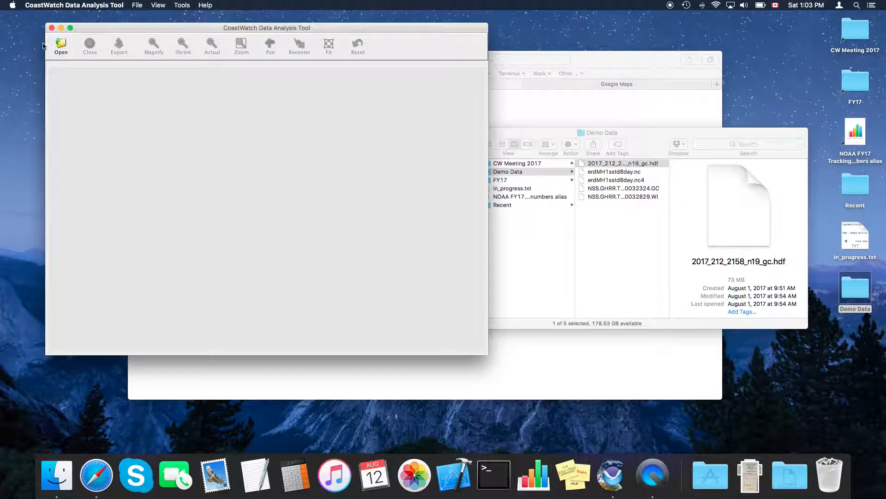
{"action": "left_click", "coordinate": [62, 45]}
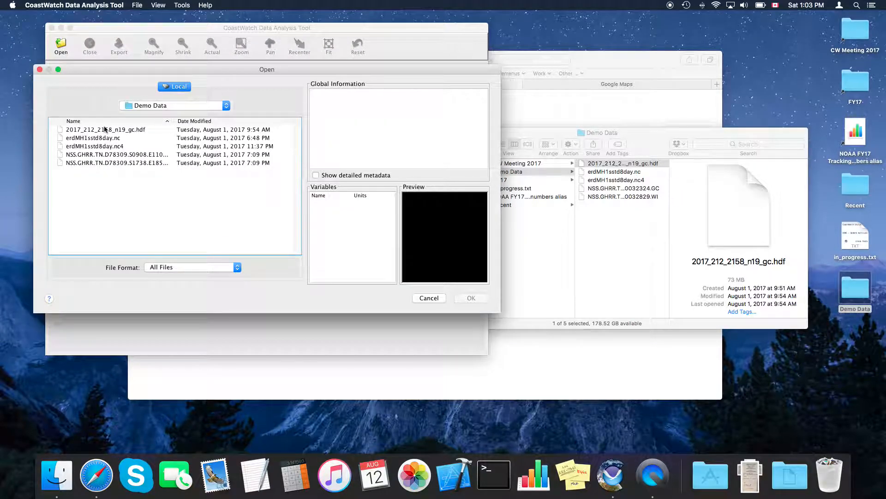
{"action": "left_click", "coordinate": [168, 106]}
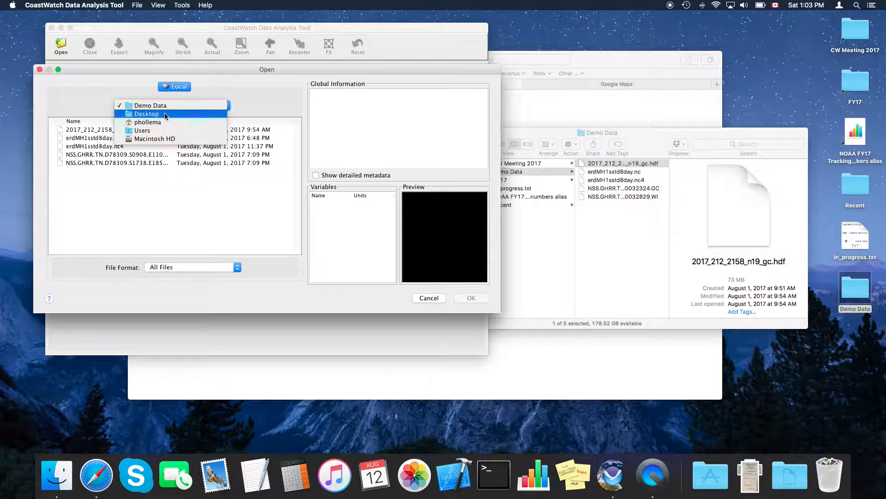
{"action": "left_click", "coordinate": [164, 113]}
{"action": "double_click", "coordinate": [82, 138]}
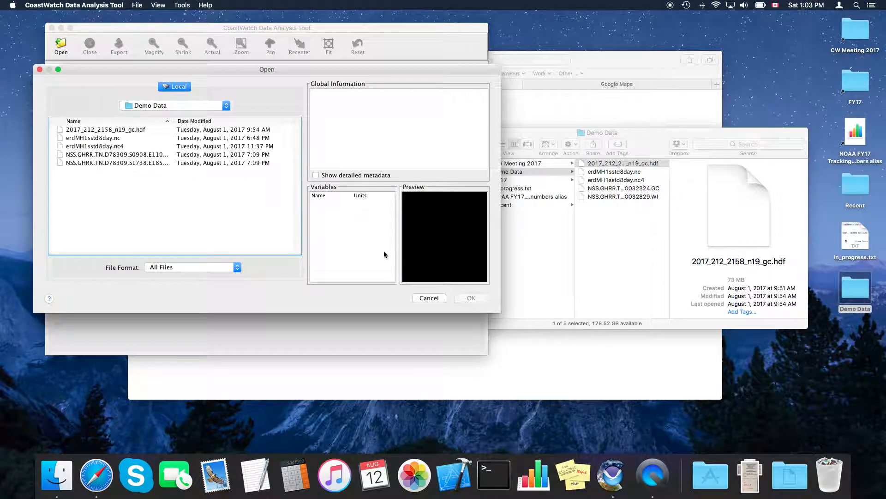
{"action": "left_click", "coordinate": [414, 299]}
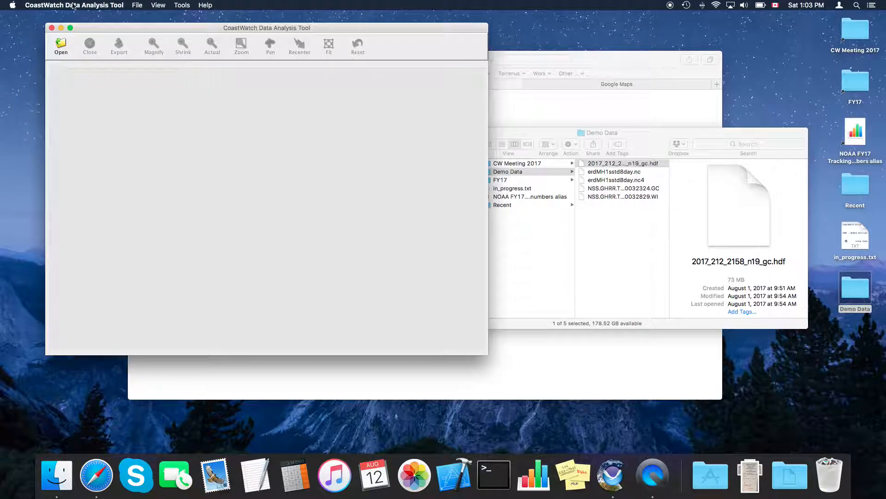
{"action": "left_click", "coordinate": [52, 28]}
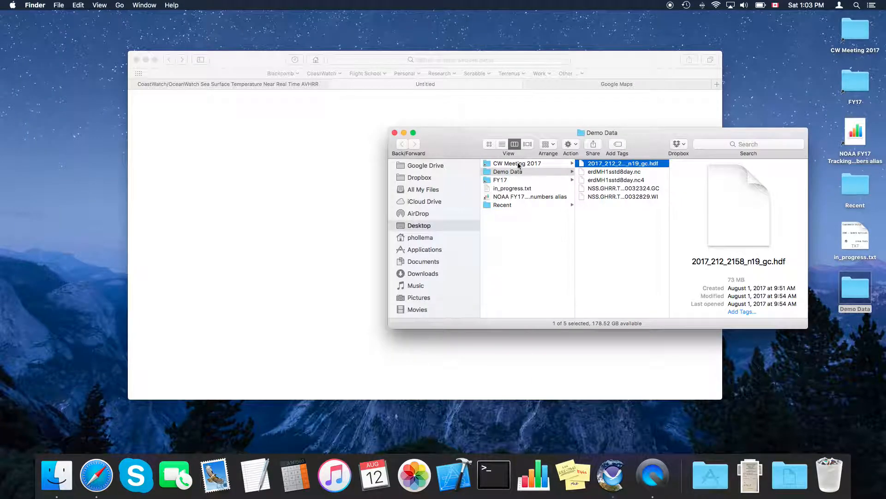
Open 2017_212_2158_n19_gc.hdf from the Demo Data folder in the analysis tool with variables avhrr_ch1 through avhrr_ch5
{"action": "double_click", "coordinate": [625, 167]}
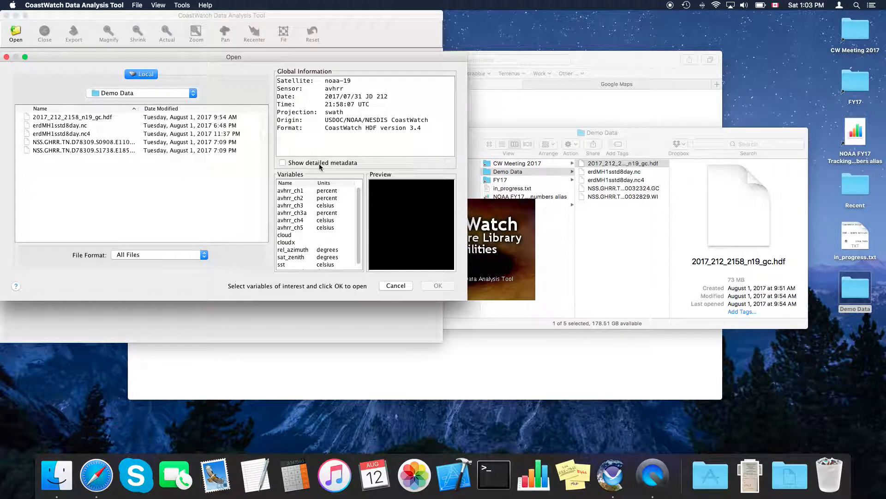
{"action": "left_click", "coordinate": [298, 191]}
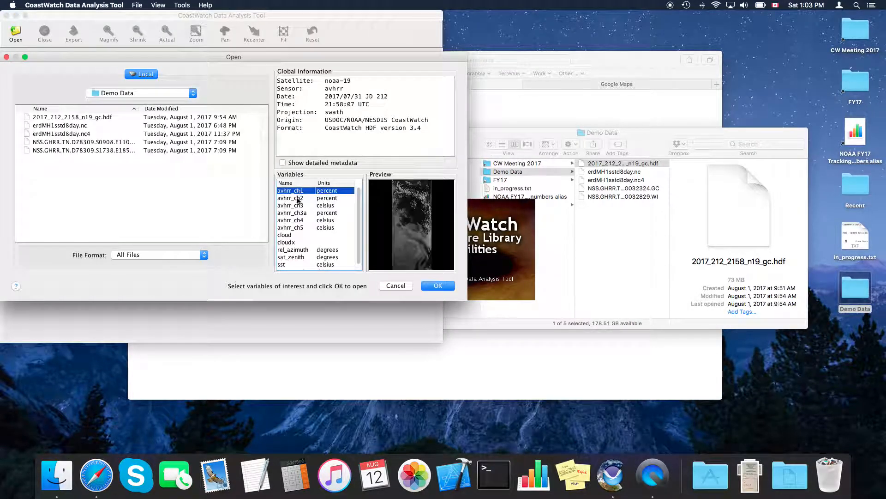
{"action": "left_click", "coordinate": [300, 228], "text": "shift"}
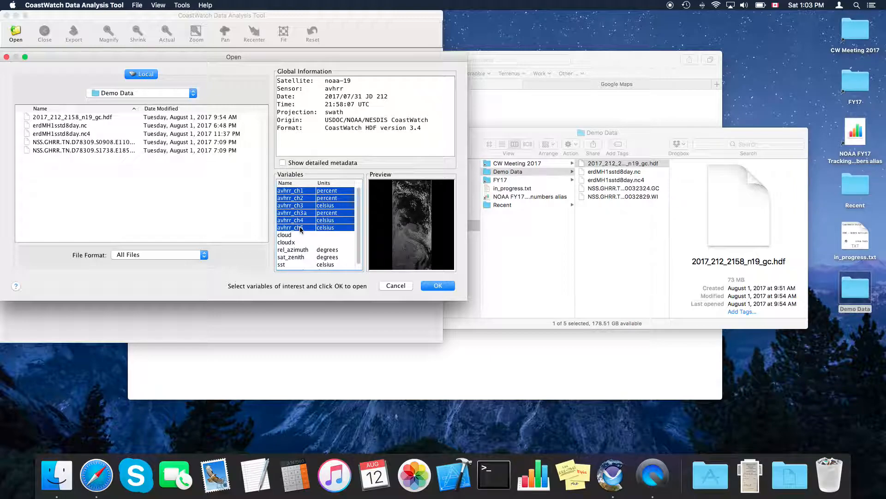
{"action": "scroll", "coordinate": [299, 226], "scroll_direction": "down", "scroll_amount": 1}
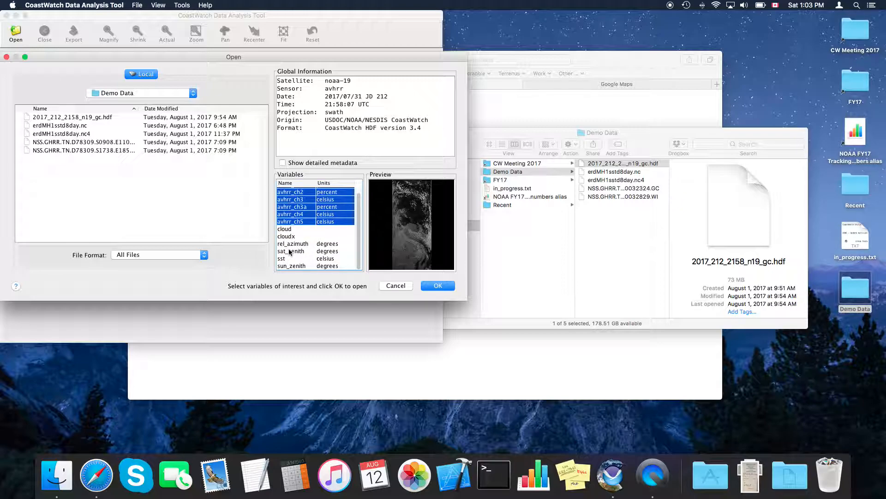
{"action": "scroll", "coordinate": [307, 228], "scroll_direction": "up", "scroll_amount": 1}
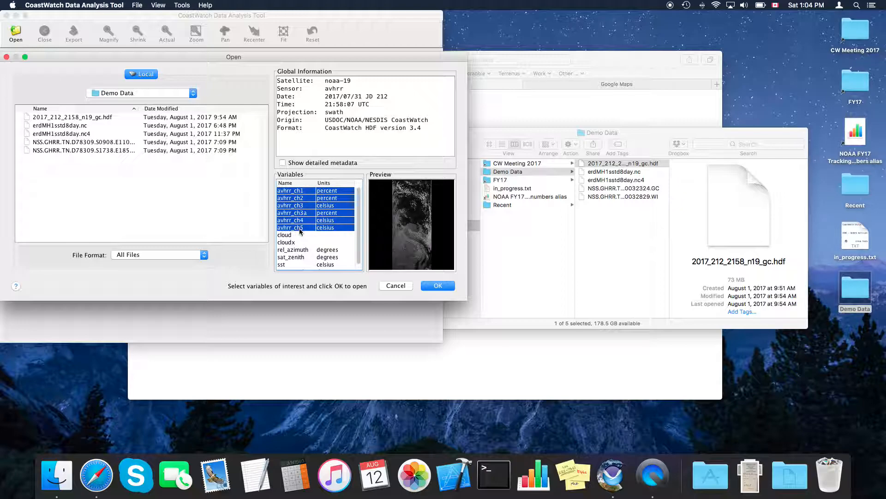
{"action": "left_click", "coordinate": [438, 286]}
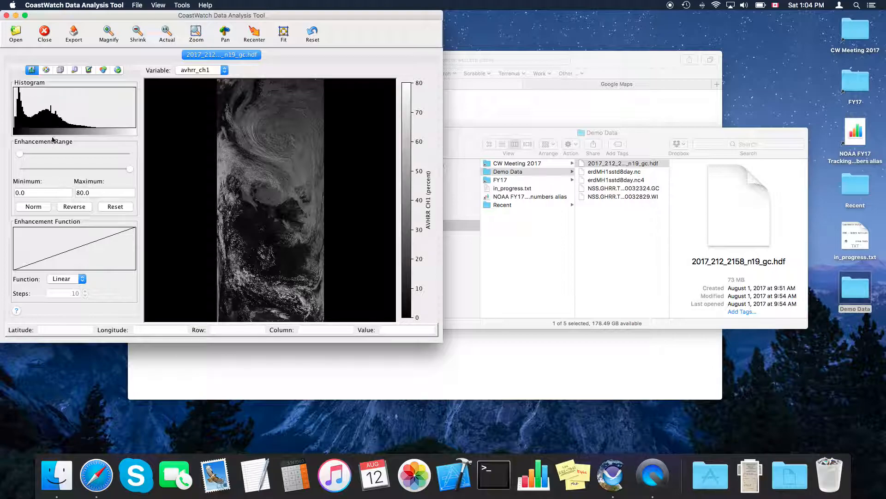
Move the analysis tool's window away from the screen edge and check the program's version information
{"action": "left_click_drag", "start_coordinate": [126, 20], "coordinate": [192, 34]}
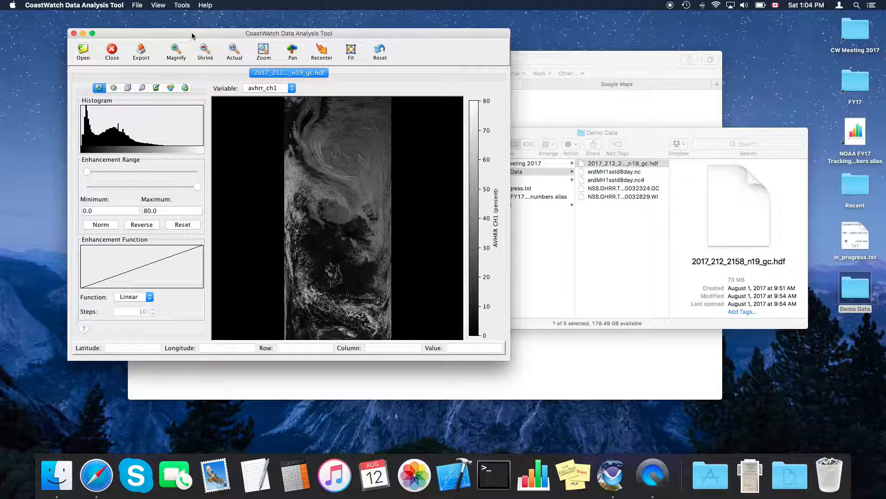
{"action": "left_click", "coordinate": [206, 5]}
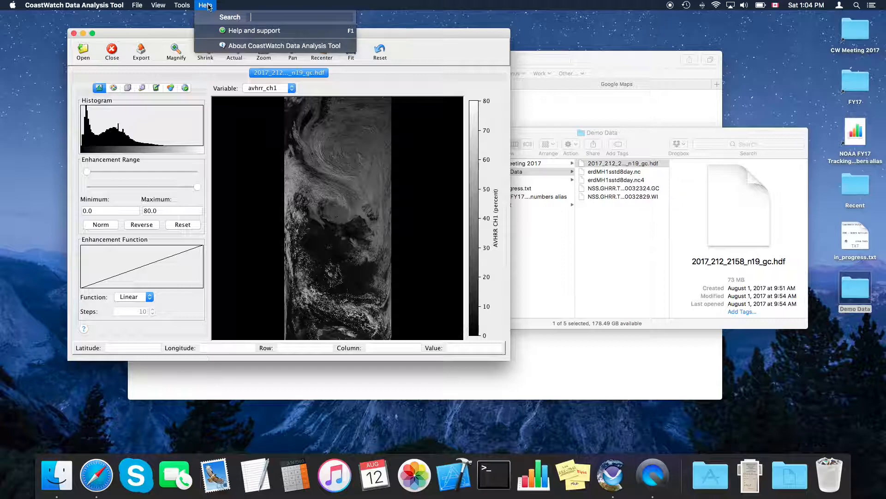
{"action": "left_click", "coordinate": [236, 47]}
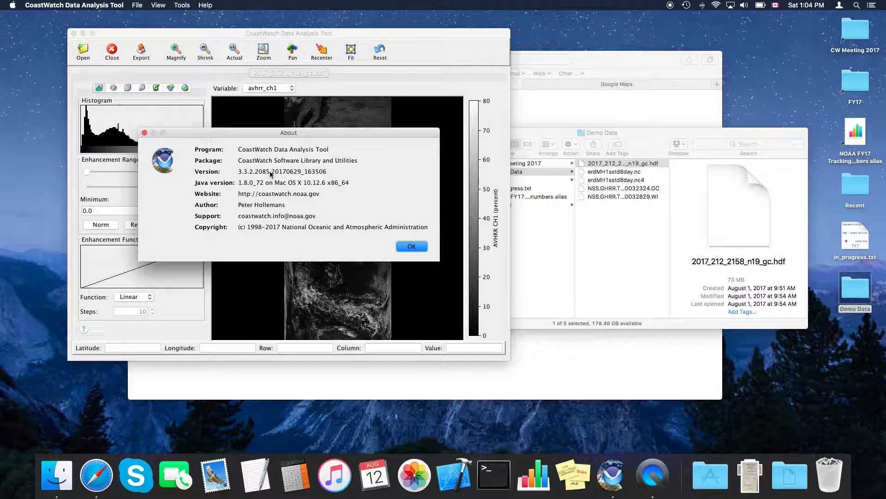
{"action": "left_click", "coordinate": [411, 248]}
{"action": "left_click", "coordinate": [411, 246]}
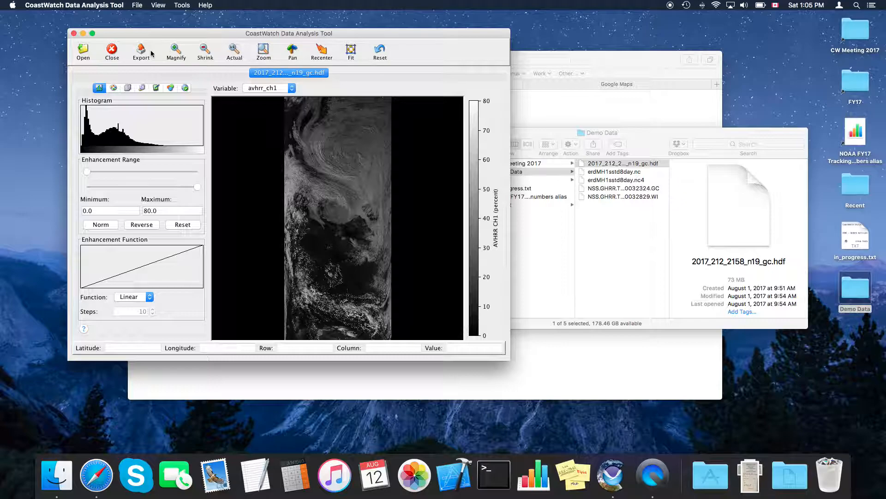
Magnify and shrink the avhrr_ch1 image and display it at actual size
{"action": "left_click_drag", "start_coordinate": [145, 32], "coordinate": [160, 35]}
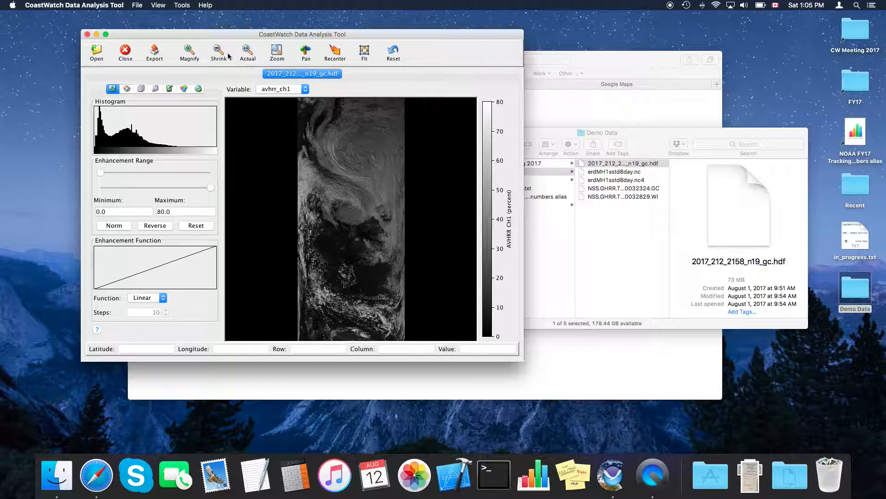
{"action": "left_click", "coordinate": [187, 55]}
{"action": "left_click", "coordinate": [186, 55]}
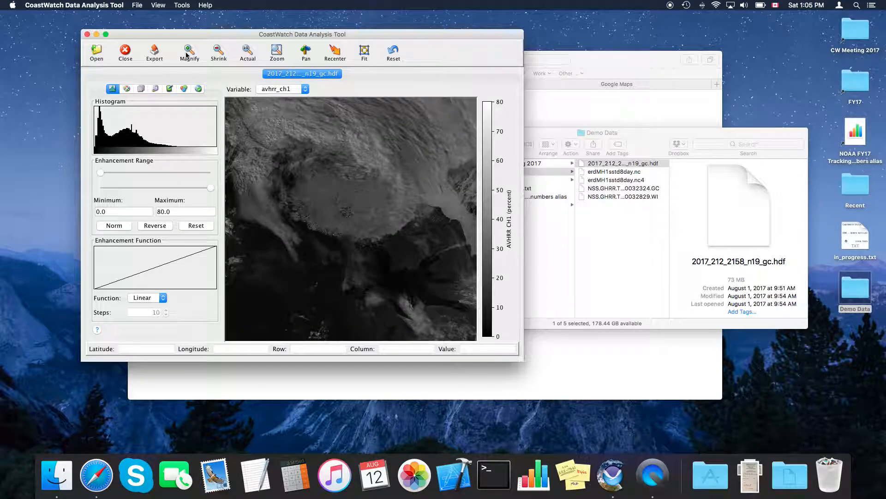
{"action": "left_click", "coordinate": [187, 55]}
{"action": "left_click", "coordinate": [220, 55]}
{"action": "left_click", "coordinate": [221, 56]}
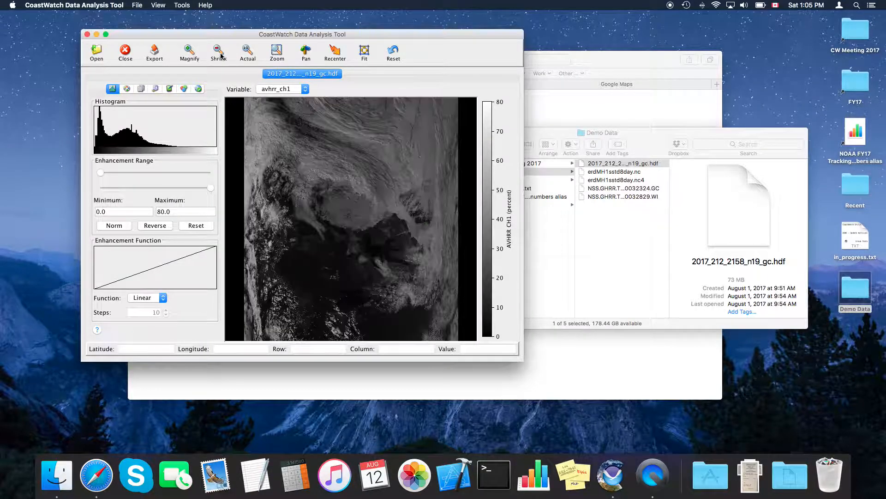
{"action": "left_click", "coordinate": [248, 50]}
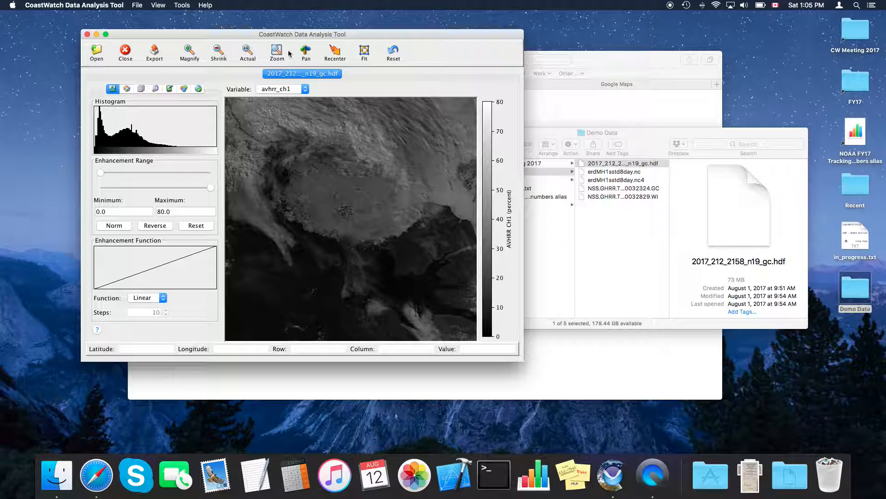
Normalize the avhrr_ch1 enhancement range for a panned area of the image and switch the displayed variable to avhrr_ch2
{"action": "left_click", "coordinate": [305, 51]}
{"action": "left_click_drag", "start_coordinate": [363, 182], "coordinate": [382, 176]}
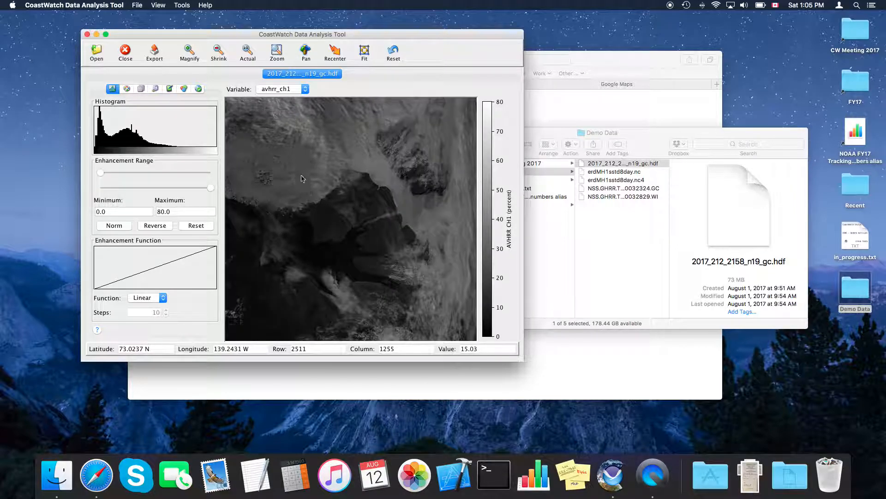
{"action": "left_click_drag", "start_coordinate": [386, 240], "coordinate": [444, 200]}
{"action": "left_click", "coordinate": [116, 225]}
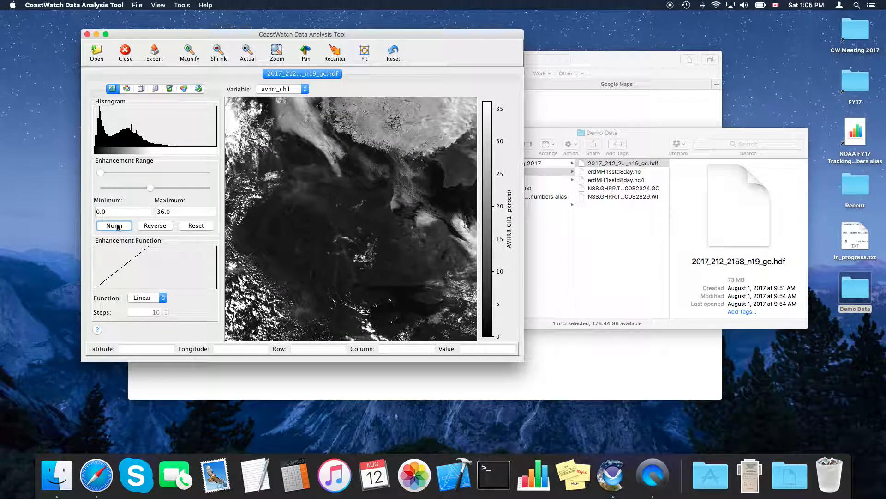
{"action": "left_click", "coordinate": [287, 89]}
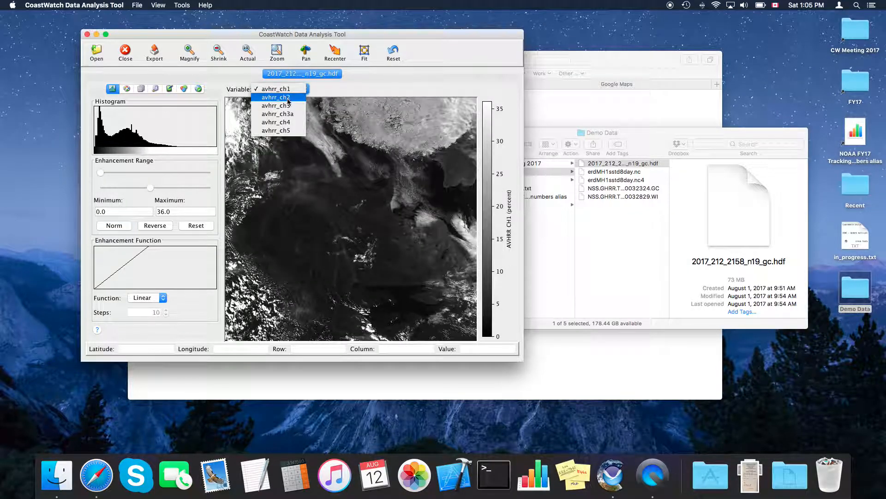
{"action": "left_click", "coordinate": [287, 97]}
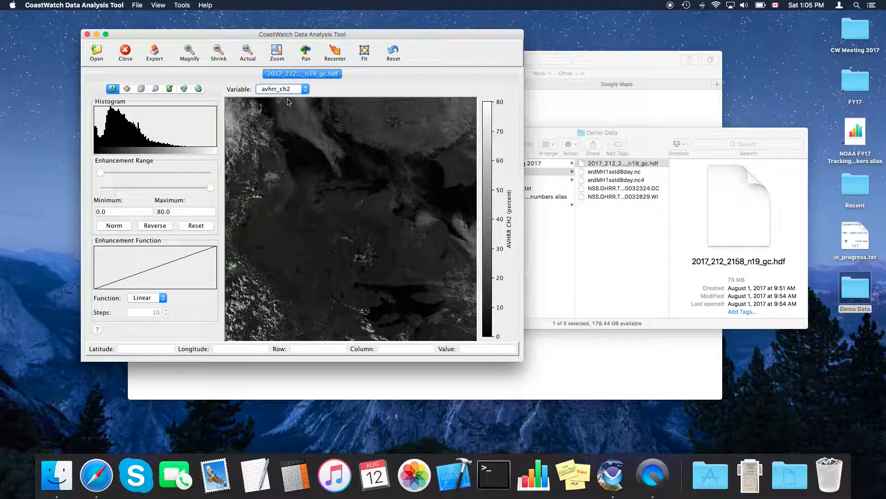
Normalize the avhrr_ch2 enhancement range and recenter the image on two different points in succession
{"action": "left_click", "coordinate": [119, 226]}
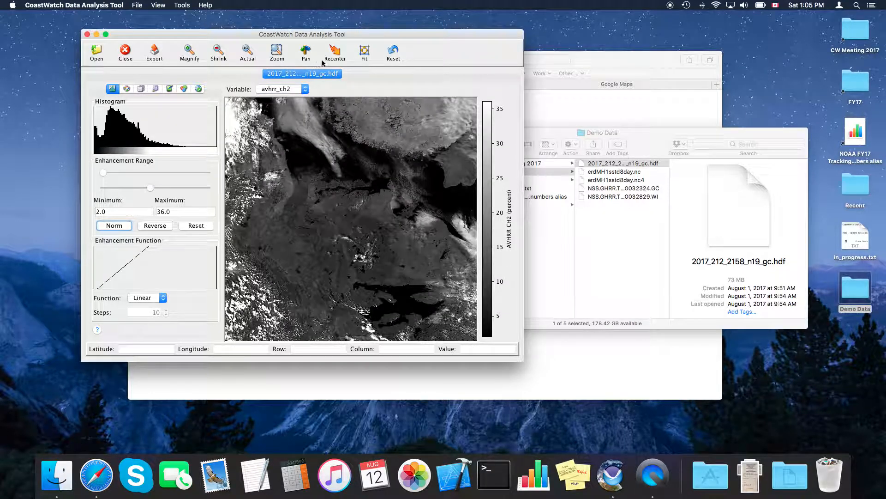
{"action": "left_click", "coordinate": [339, 53]}
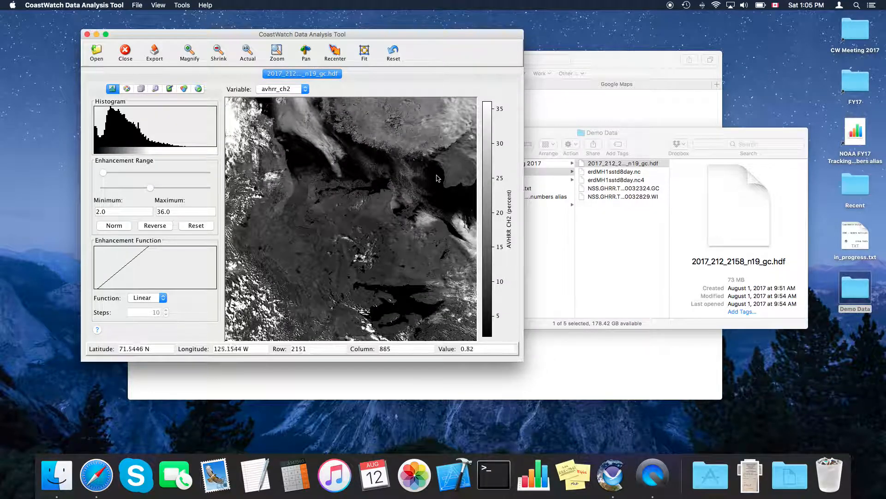
{"action": "left_click", "coordinate": [443, 153]}
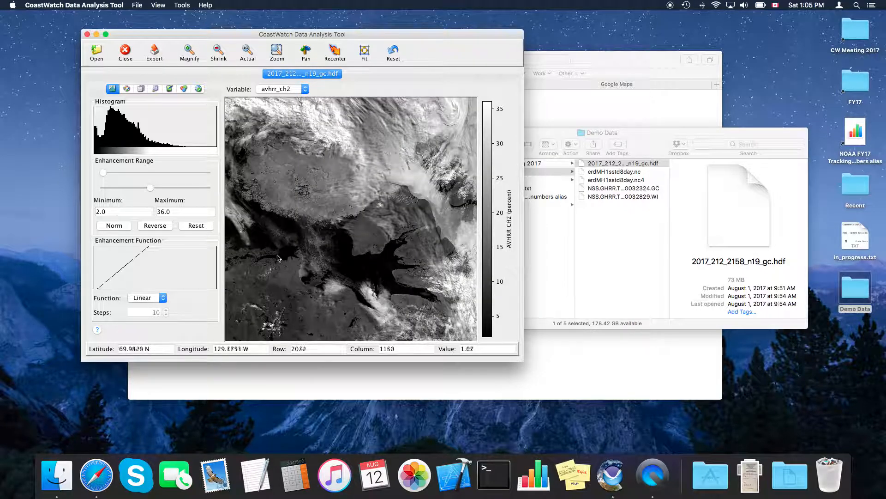
{"action": "left_click", "coordinate": [287, 174]}
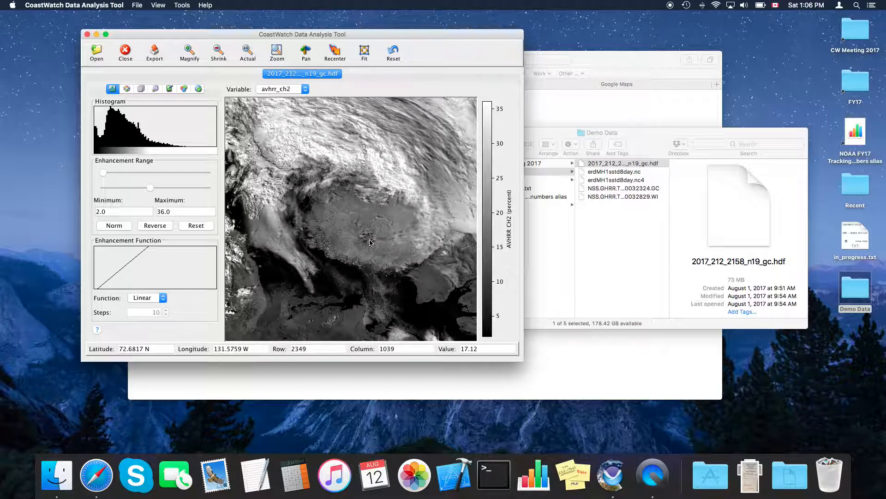
Fit the image to the display width, reset the view to the full image, and shift the window slightly
{"action": "left_click", "coordinate": [367, 53]}
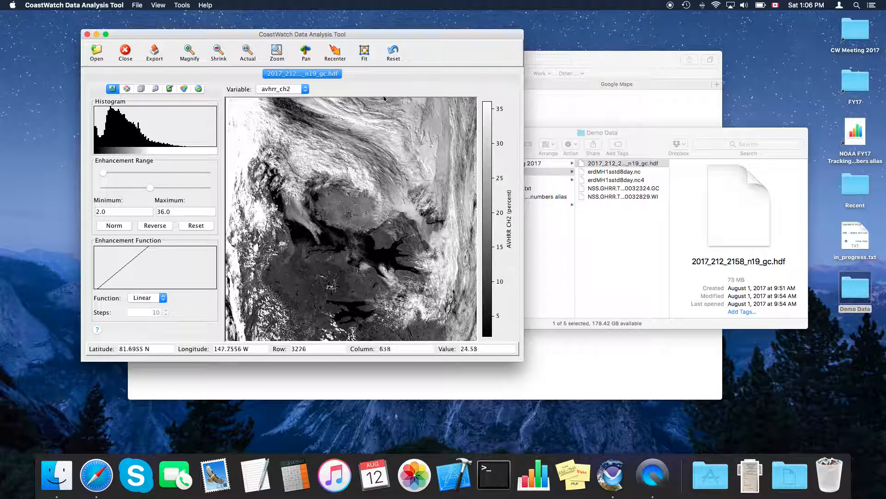
{"action": "left_click", "coordinate": [396, 55]}
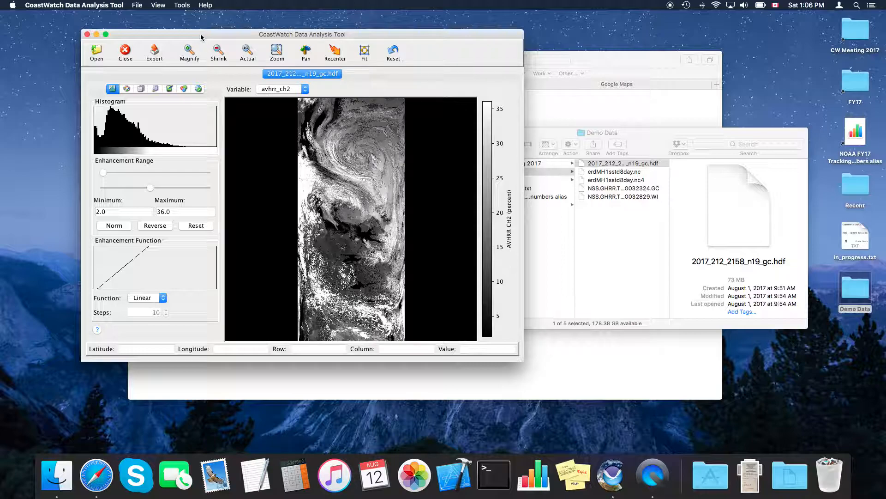
{"action": "left_click_drag", "start_coordinate": [204, 41], "coordinate": [211, 47]}
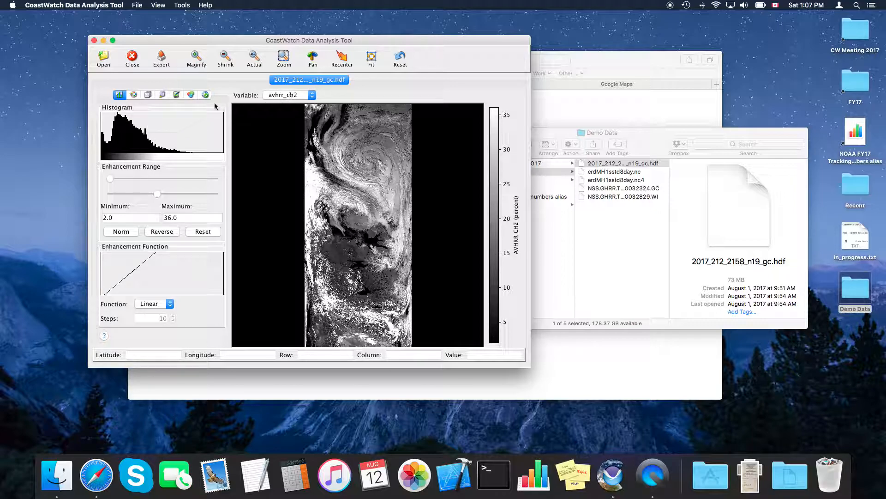
Adjust the avhrr_ch2 enhancement range, raising the maximum to 41, and set it to a minimum of 0 and a maximum of 50
{"action": "mouse_move", "coordinate": [157, 193]}
{"action": "left_mouse_down"}
{"action": "mouse_move", "coordinate": [111, 196]}
{"action": "mouse_move", "coordinate": [178, 196]}
{"action": "mouse_move", "coordinate": [154, 195]}
{"action": "mouse_move", "coordinate": [164, 195]}
{"action": "left_mouse_up"}
{"action": "left_click", "coordinate": [184, 217]}
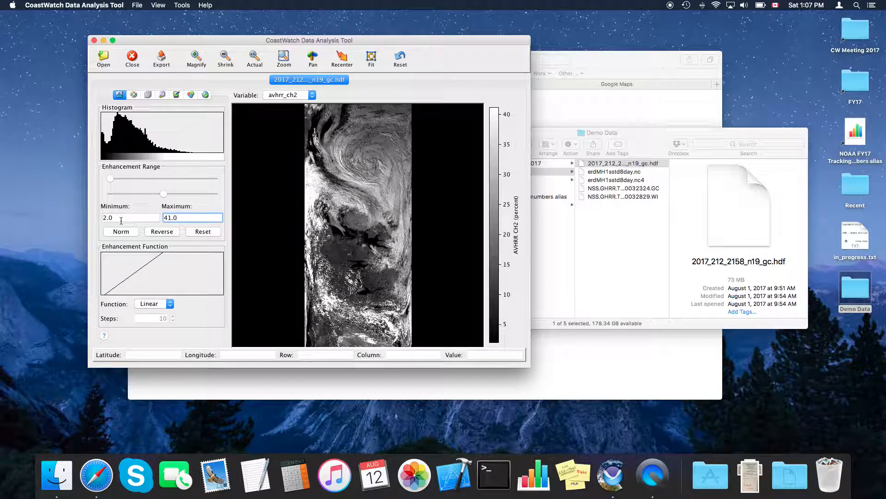
{"action": "key", "text": "BackSpace"}
{"action": "key", "text": "BackSpace"}
{"action": "key", "text": "BackSpace"}
{"action": "key", "text": "BackSpace"}
{"action": "key", "text": "BackSpace"}
{"action": "key", "text": "Return"}
{"action": "left_click_drag", "start_coordinate": [114, 217], "coordinate": [86, 219]}
{"action": "type", "text": "0"}
{"action": "key", "text": "Return"}
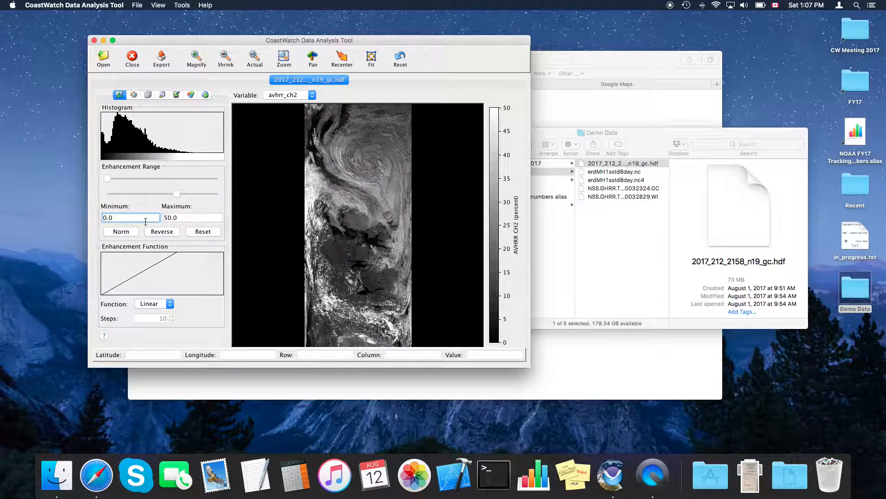
Normalize the avhrr_ch2 enhancement range, reverse it, and reverse it back
{"action": "left_click", "coordinate": [123, 232]}
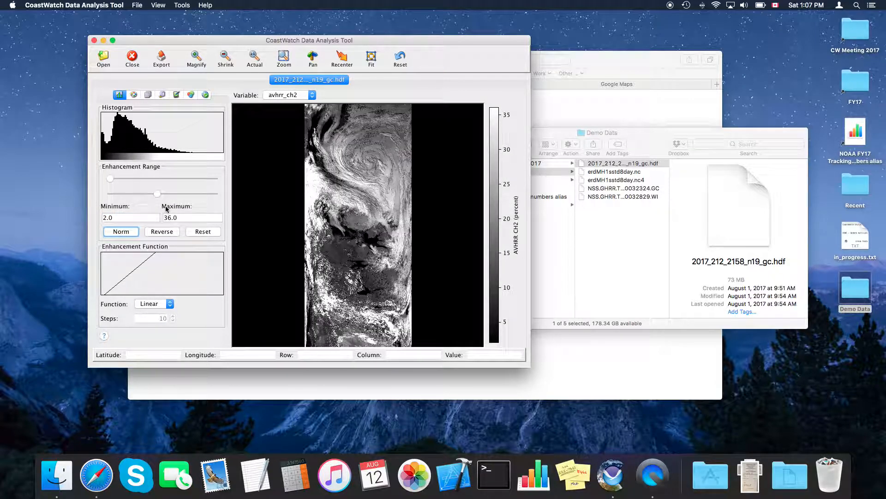
{"action": "left_click", "coordinate": [164, 232]}
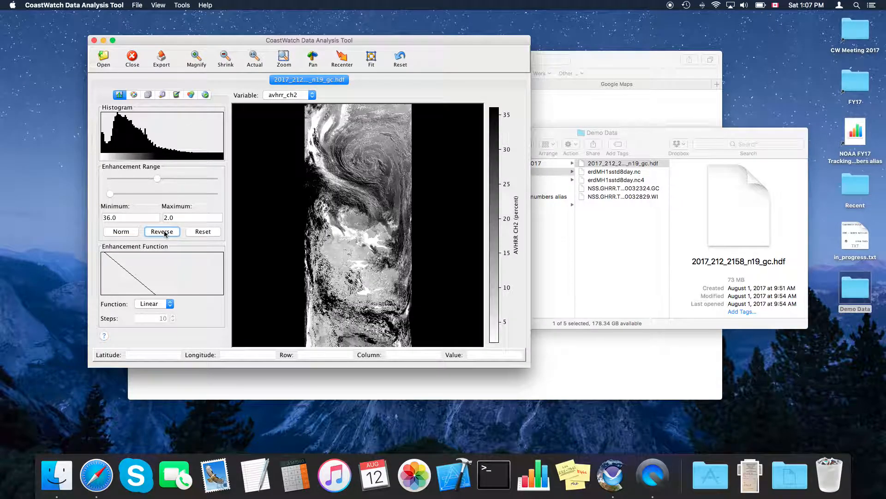
{"action": "left_click", "coordinate": [165, 233]}
Reset the avhrr_ch2 enhancement range to its defaults and set the maximum to 50.0
{"action": "left_click", "coordinate": [206, 232]}
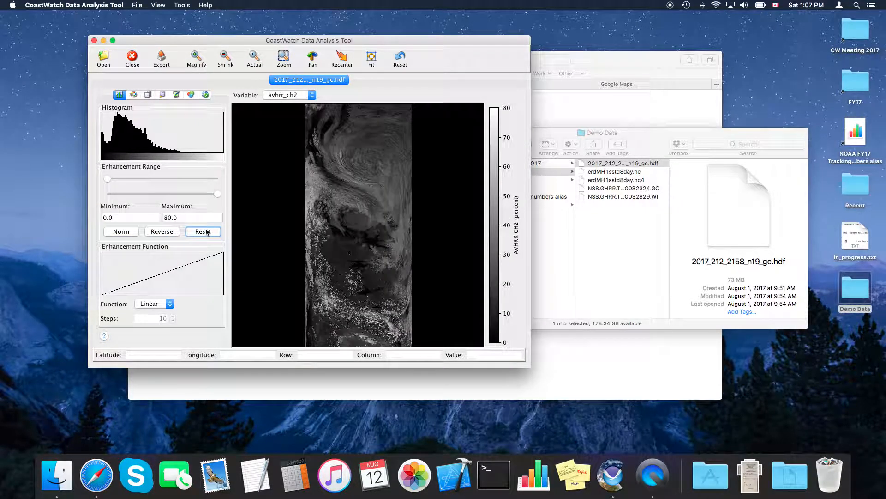
{"action": "left_click_drag", "start_coordinate": [183, 218], "coordinate": [156, 217]}
{"action": "type", "text": "50.0"}
{"action": "key", "text": "Return"}
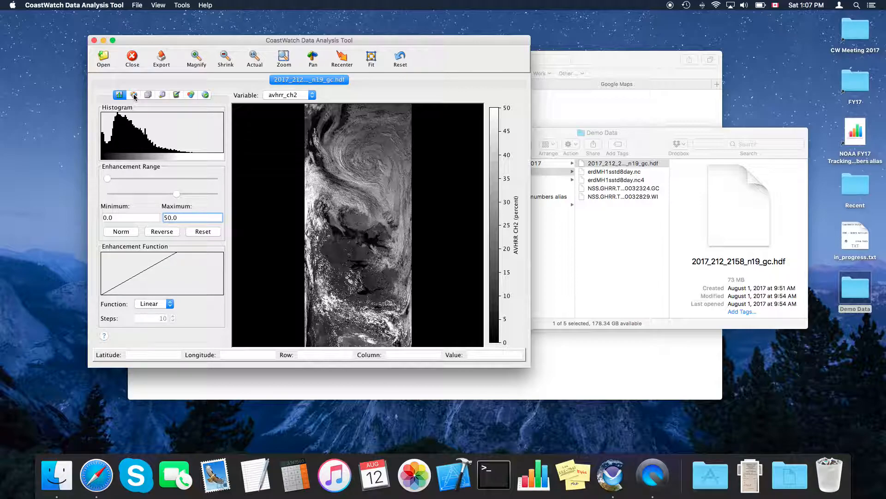
Compare the HSL256 and BW-Linear palettes on the avhrr_ch2 image, ending on HSL256
{"action": "left_click", "coordinate": [134, 95]}
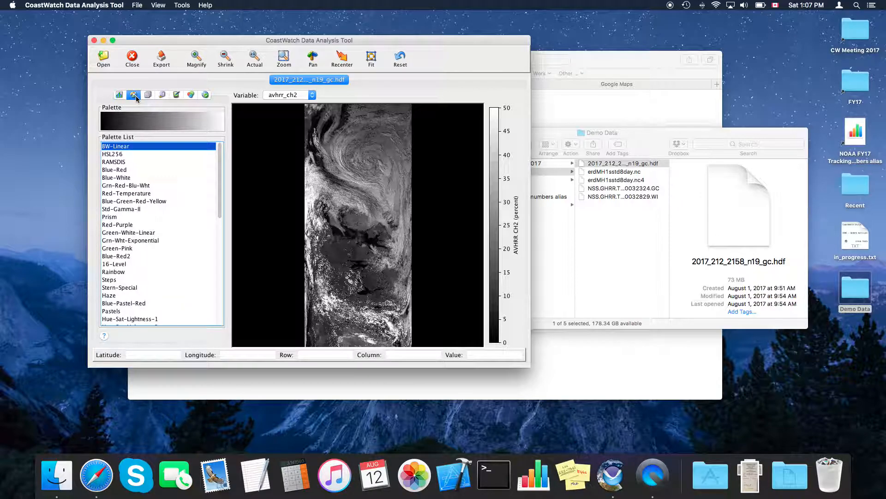
{"action": "left_click", "coordinate": [118, 153]}
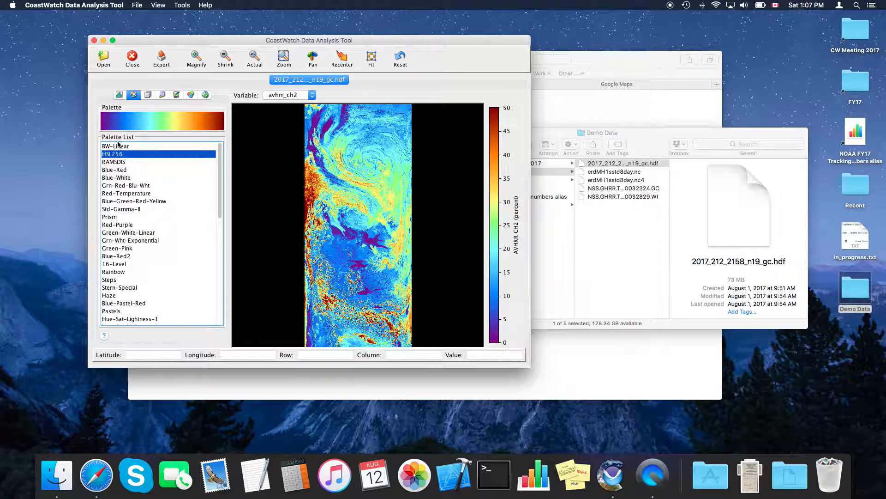
{"action": "left_click", "coordinate": [118, 147]}
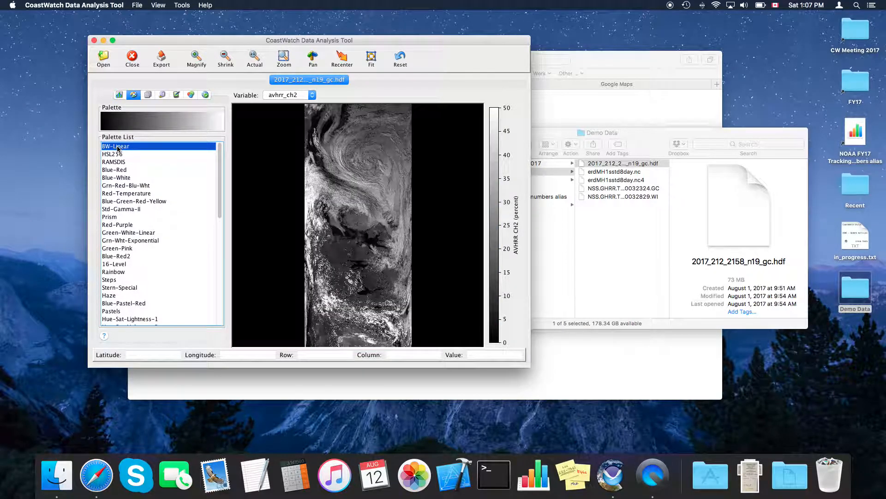
{"action": "key", "text": "Down"}
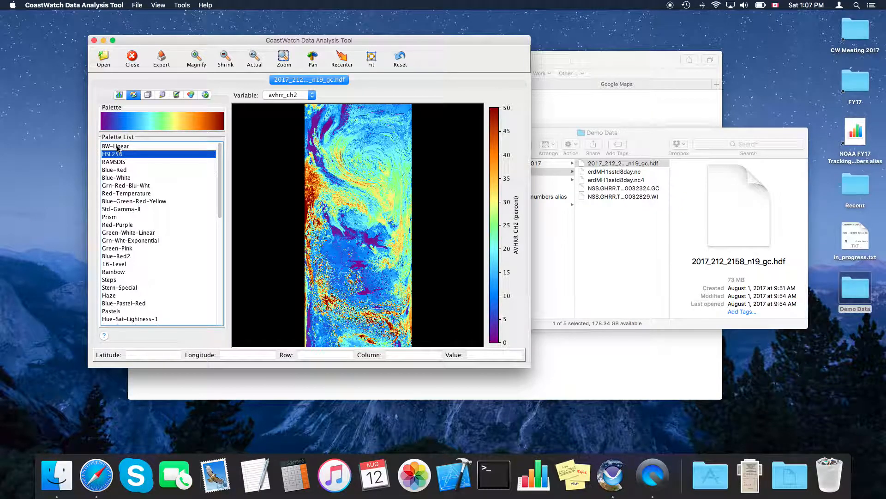
Switch the displayed variable to avhrr_ch4 and apply the Rainbow palette to it
{"action": "left_click", "coordinate": [287, 95]}
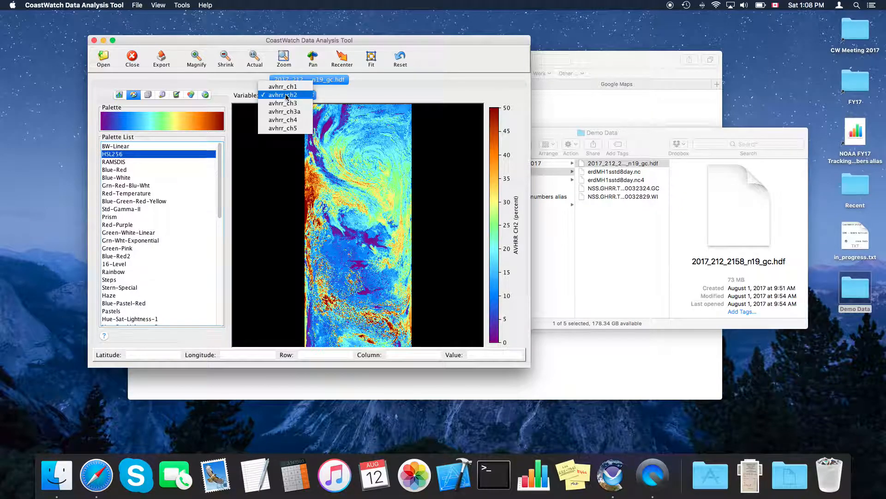
{"action": "left_click", "coordinate": [288, 119]}
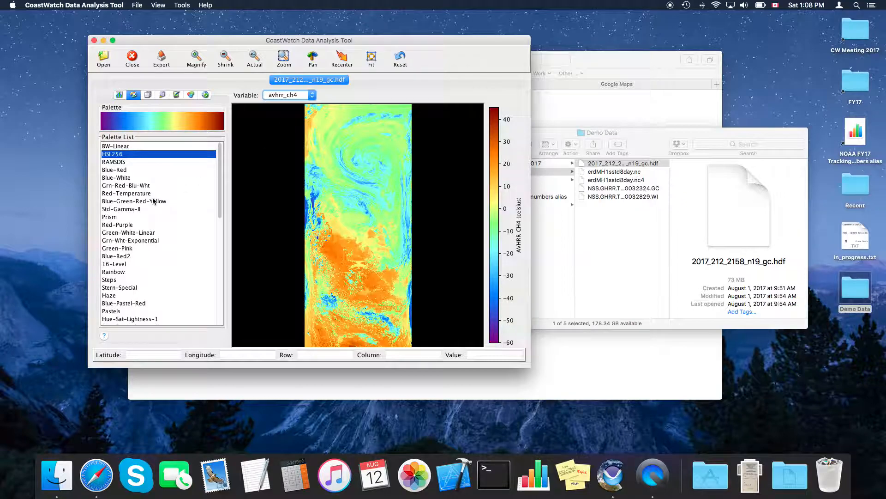
{"action": "left_click", "coordinate": [134, 157]}
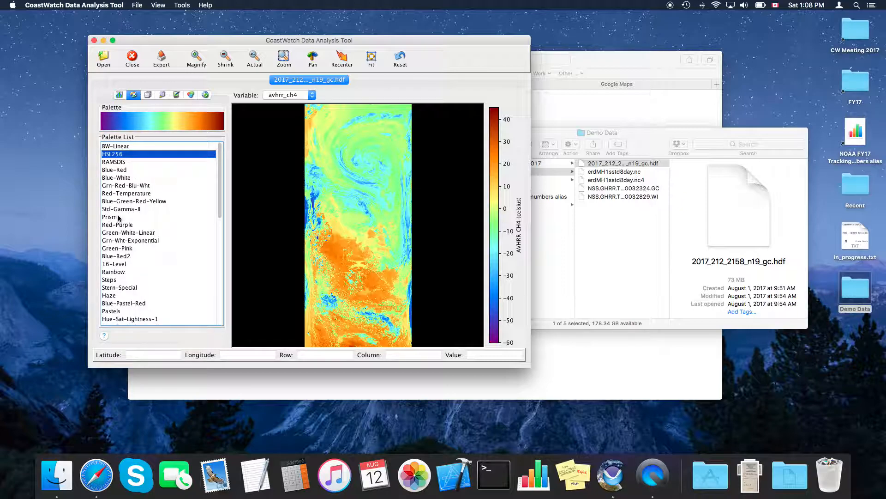
{"action": "left_click", "coordinate": [119, 272]}
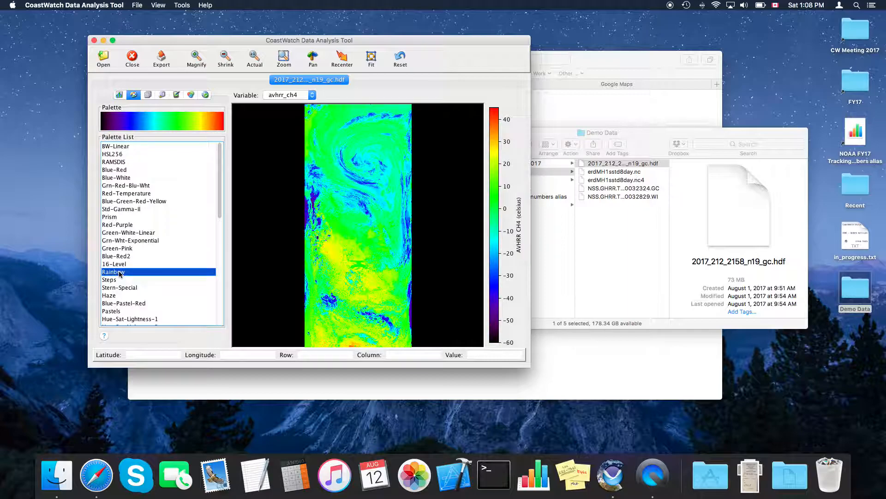
Narrow the avhrr_ch4 enhancement range to a minimum of -24 and a maximum of 29
{"action": "left_click", "coordinate": [119, 95]}
{"action": "left_click_drag", "start_coordinate": [107, 179], "coordinate": [147, 179]}
{"action": "left_click_drag", "start_coordinate": [218, 193], "coordinate": [201, 194]}
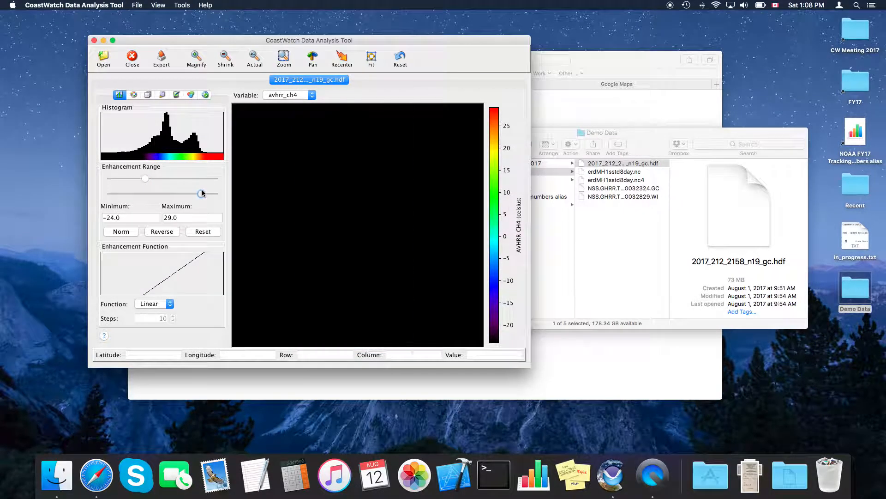
Switch the displayed variable back to avhrr_ch2 and apply the BW-Linear palette to it
{"action": "left_click", "coordinate": [138, 96]}
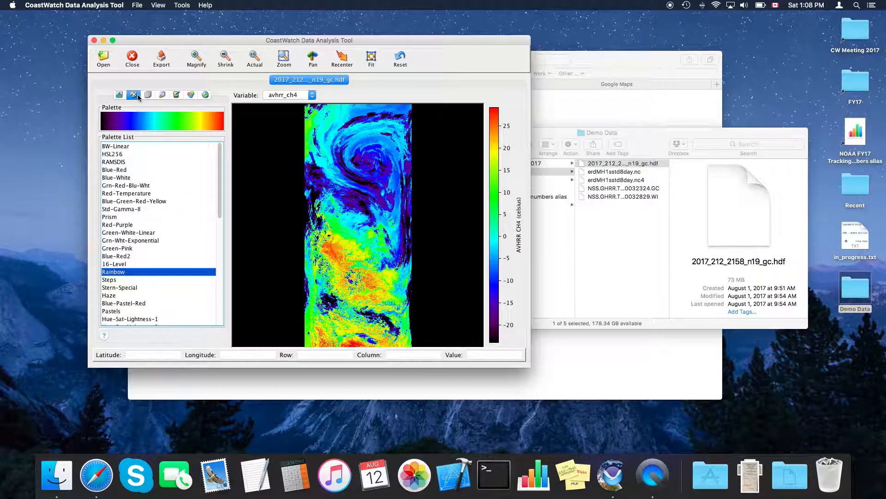
{"action": "left_click", "coordinate": [148, 94]}
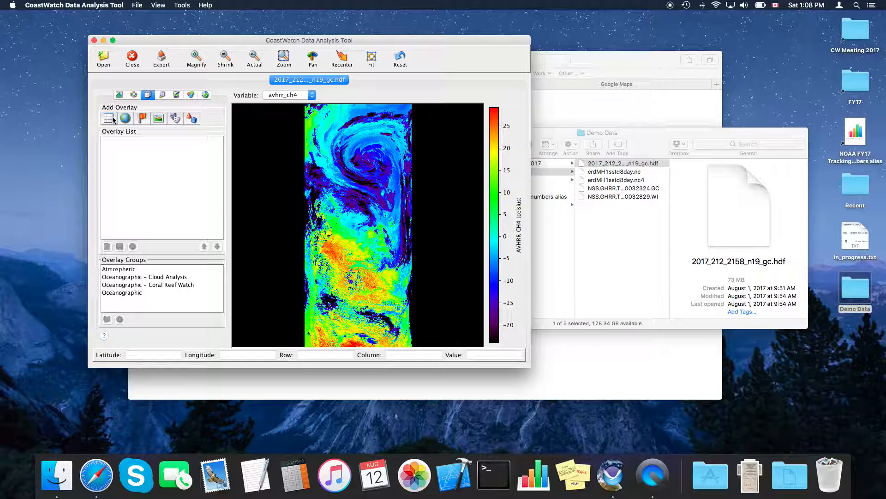
{"action": "left_click", "coordinate": [283, 95]}
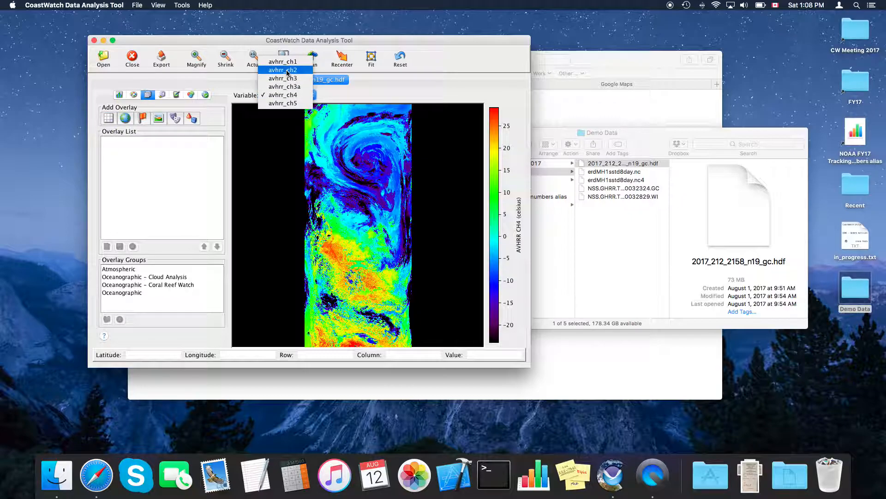
{"action": "left_click", "coordinate": [287, 70]}
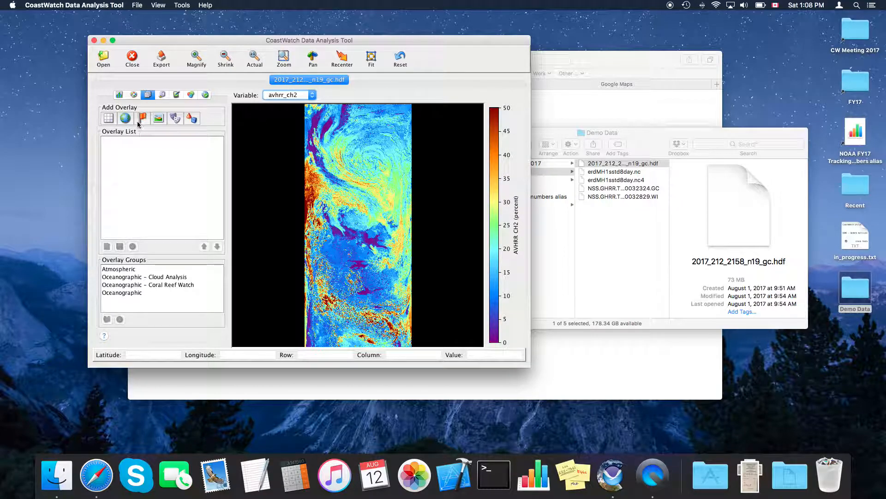
{"action": "left_click", "coordinate": [120, 94]}
{"action": "left_click", "coordinate": [133, 95]}
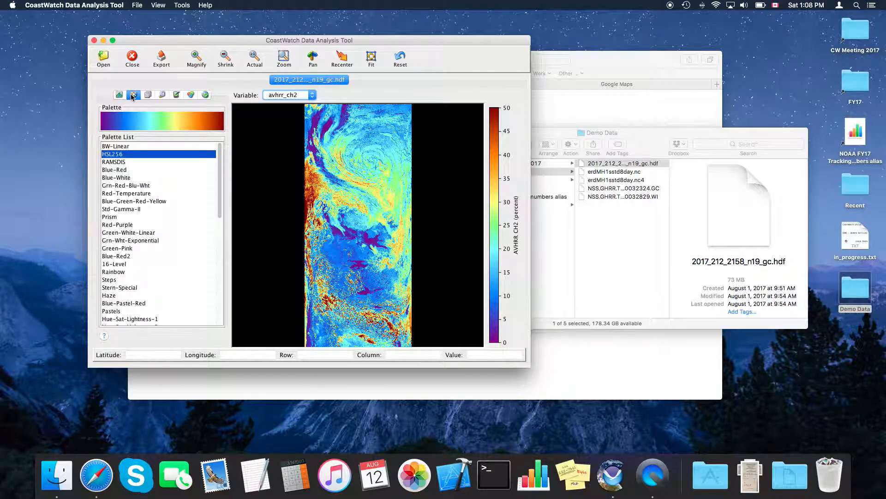
{"action": "left_click", "coordinate": [119, 147]}
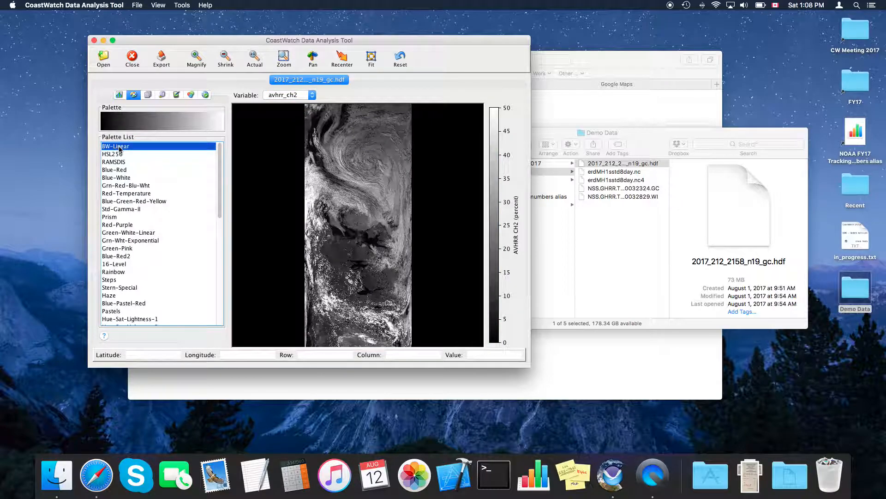
Add a coastline overlay to the avhrr_ch2 image and zoom into a rectangular area around the middle of the swath
{"action": "left_click", "coordinate": [148, 94]}
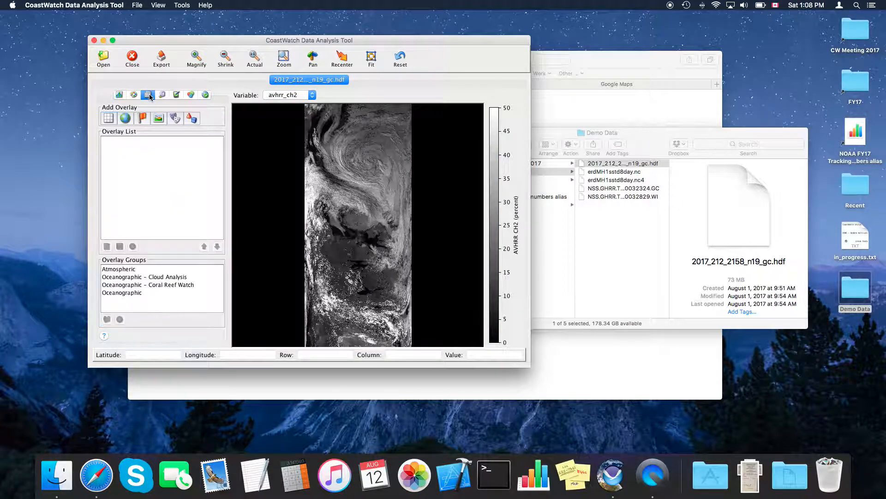
{"action": "left_click", "coordinate": [126, 123]}
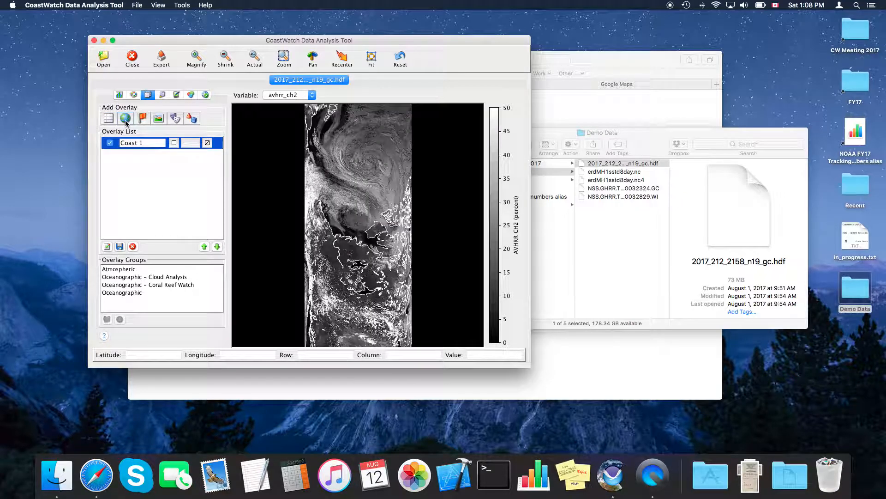
{"action": "left_click", "coordinate": [283, 56]}
{"action": "left_click_drag", "start_coordinate": [325, 210], "coordinate": [396, 272]}
Enlarge and reposition the analysis tool's window to the medium size (1200x900) and review the available window sizes
{"action": "left_click_drag", "start_coordinate": [401, 39], "coordinate": [389, 32]}
{"action": "double_click", "coordinate": [390, 32]}
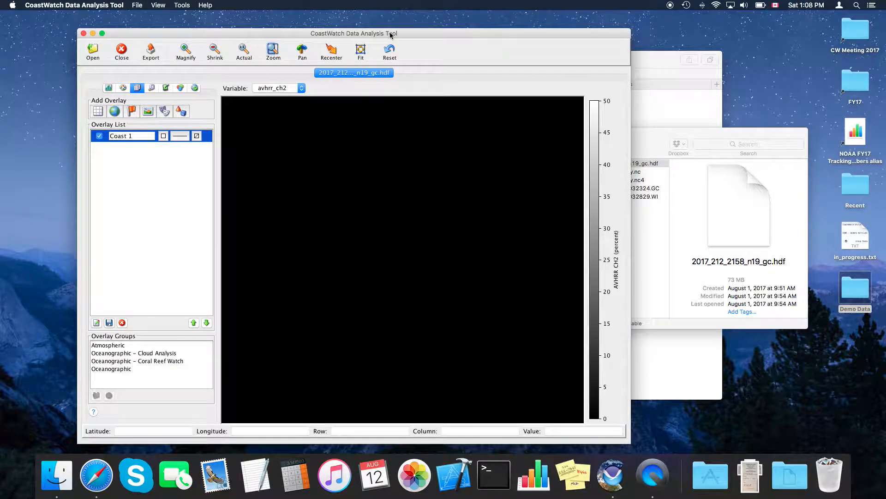
{"action": "left_click_drag", "start_coordinate": [442, 34], "coordinate": [434, 24]}
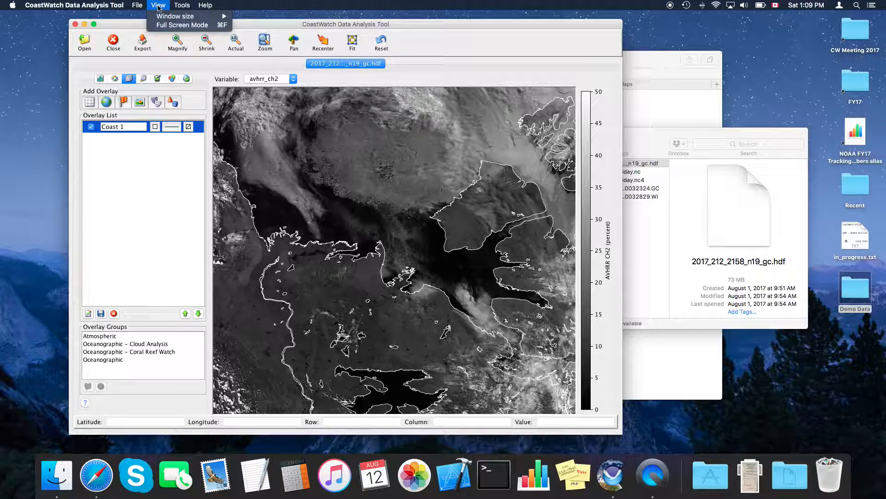
{"action": "mouse_move", "coordinate": [162, 17]}
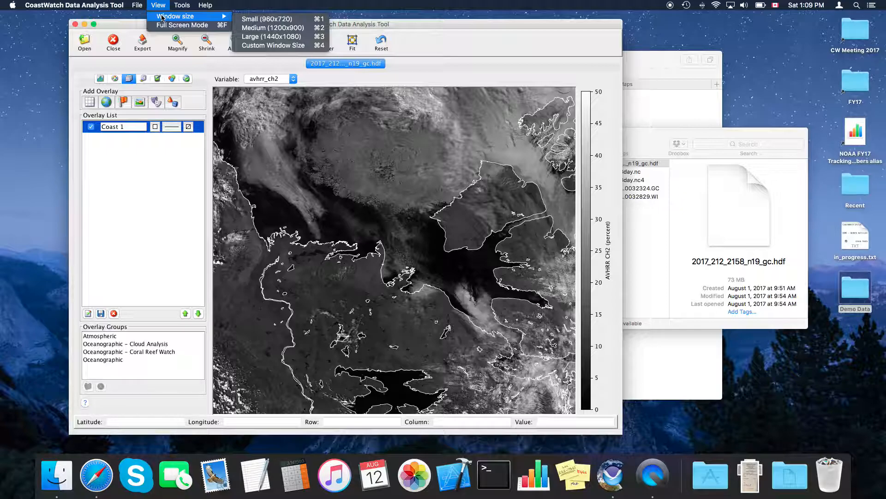
{"action": "left_click", "coordinate": [141, 27]}
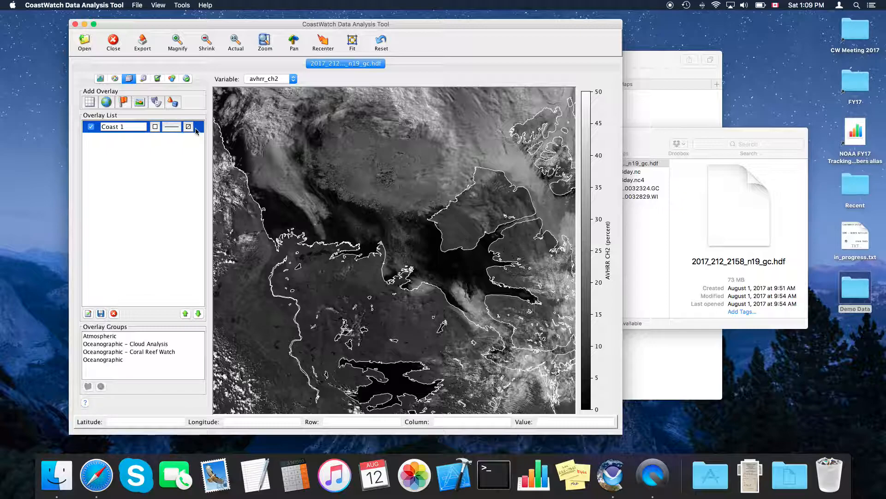
Add a latitude/longitude grid overlay to the avhrr_ch2 image
{"action": "left_click", "coordinate": [96, 107]}
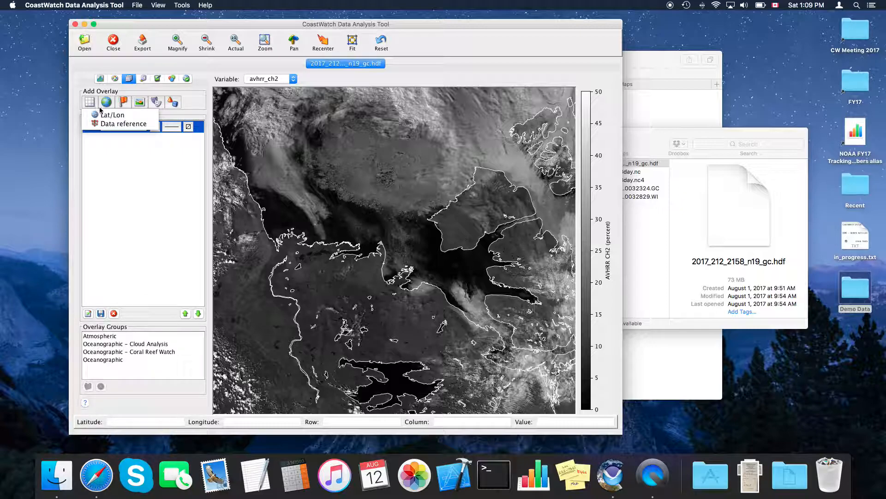
{"action": "left_click", "coordinate": [103, 116]}
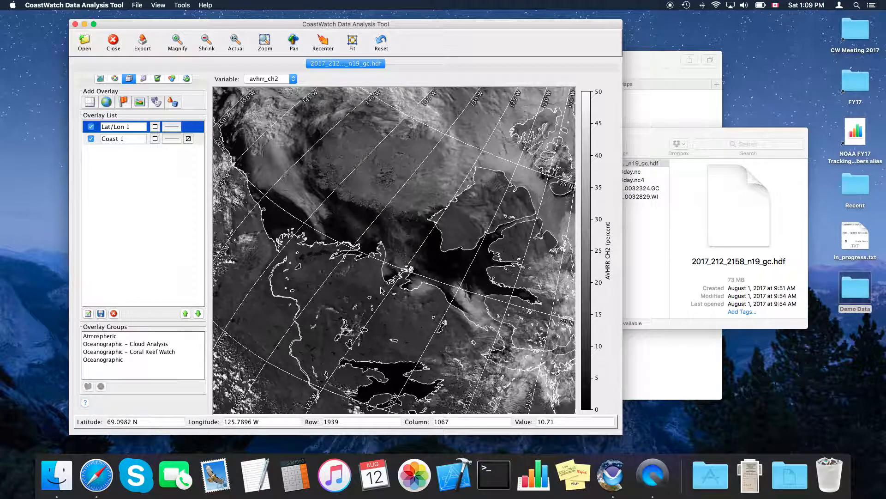
{"action": "scroll", "coordinate": [383, 252], "scroll_direction": "down", "scroll_amount": 3}
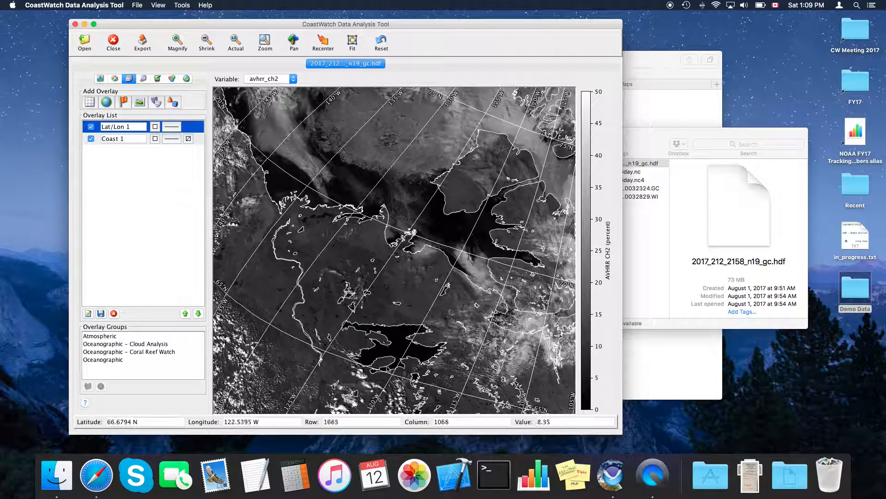
Switch to the Google Maps page in Safari and zoom in on Great Bear Lake for comparison with the satellite image
{"action": "left_click", "coordinate": [641, 59]}
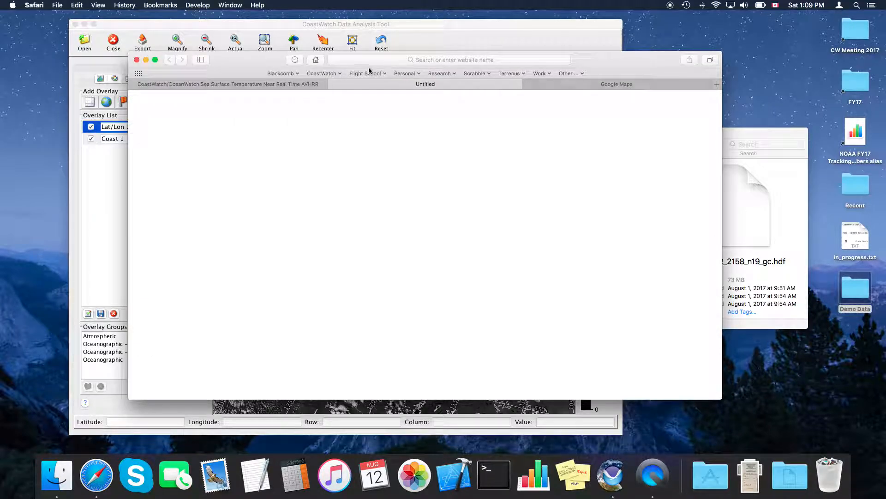
{"action": "left_click", "coordinate": [334, 84]}
{"action": "left_click", "coordinate": [522, 84]}
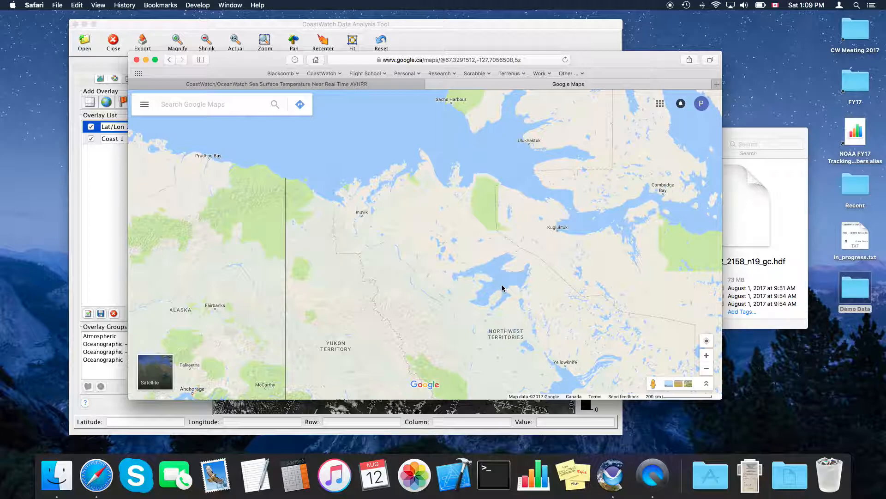
{"action": "left_click", "coordinate": [707, 355]}
{"action": "left_click", "coordinate": [706, 355]}
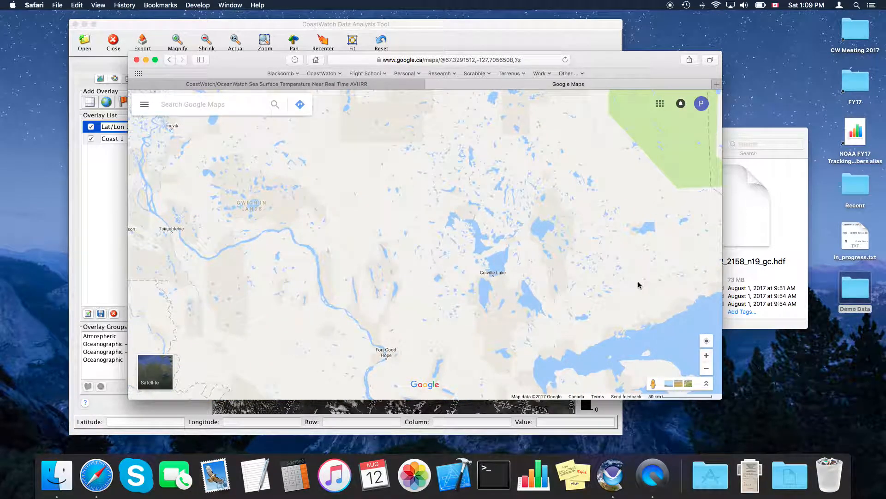
{"action": "left_click_drag", "start_coordinate": [638, 285], "coordinate": [461, 176]}
{"action": "left_click", "coordinate": [708, 358]}
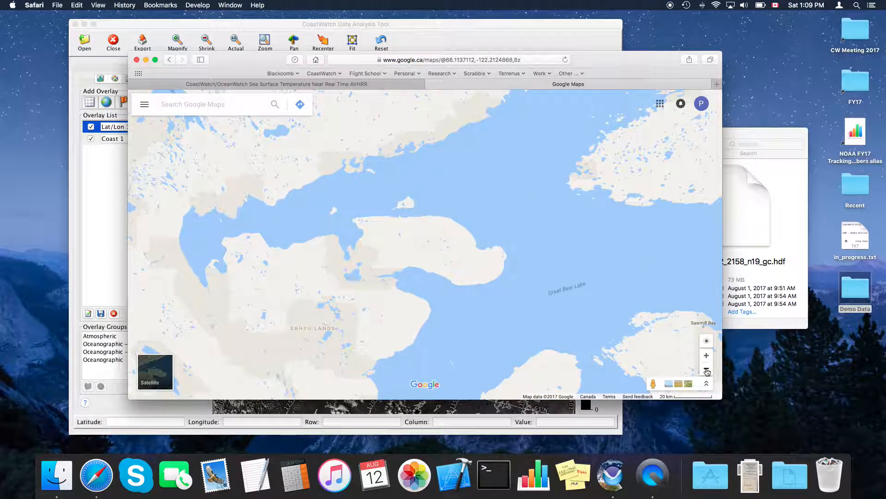
Zoom the map back out and examine the Beaufort Sea coastline between Alaska and the Northwest Territories
{"action": "left_click", "coordinate": [707, 369]}
{"action": "left_click", "coordinate": [706, 369]}
{"action": "left_click", "coordinate": [707, 368]}
{"action": "left_click_drag", "start_coordinate": [362, 158], "coordinate": [442, 266]}
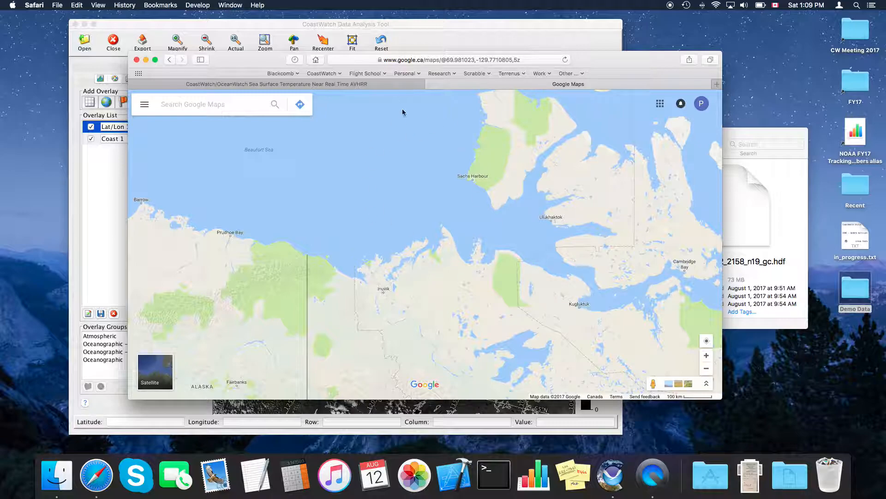
{"action": "left_click_drag", "start_coordinate": [407, 329], "coordinate": [364, 261]}
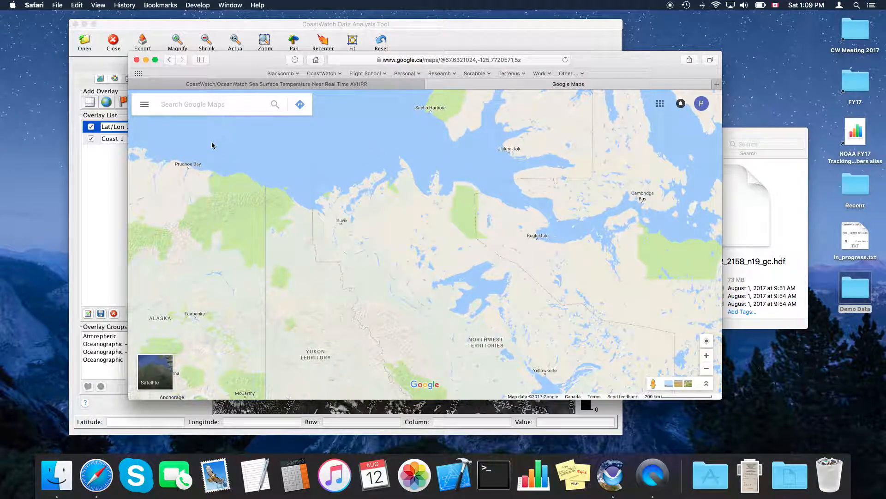
{"action": "left_click_drag", "start_coordinate": [382, 227], "coordinate": [417, 259]}
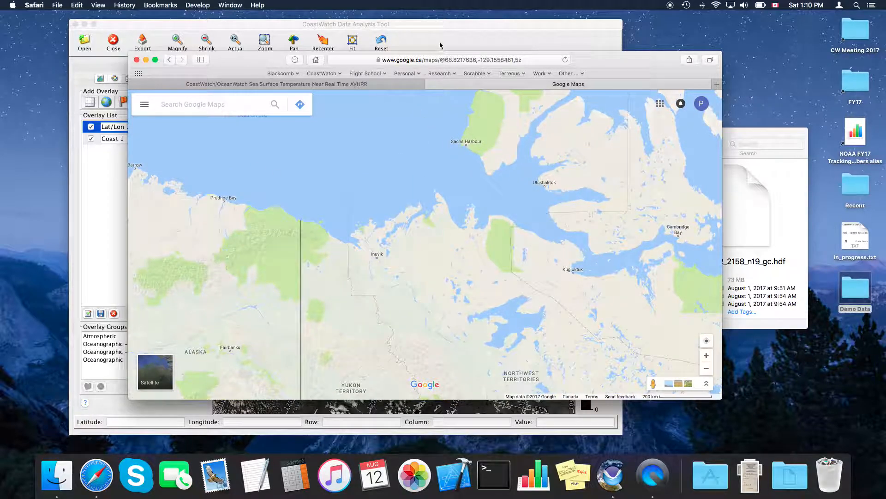
Switch back to CoastWatch Data Analysis Tool and add a political overlay with international borders drawn in red
{"action": "left_click", "coordinate": [438, 49]}
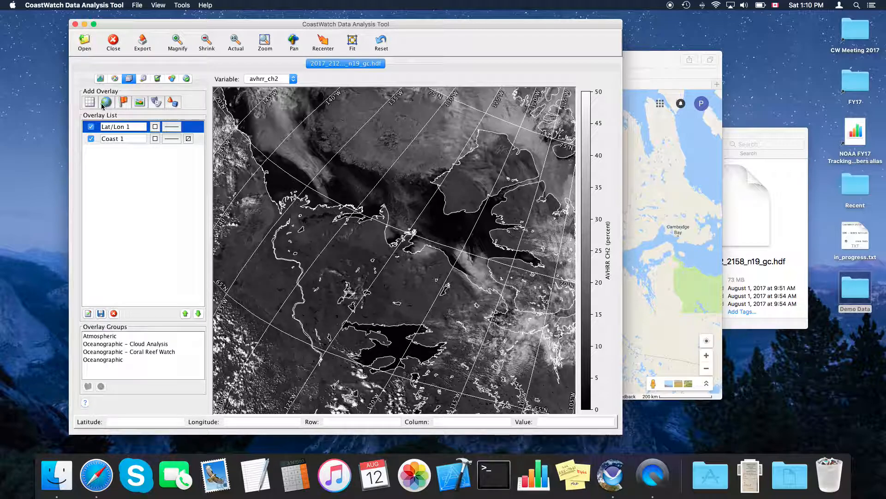
{"action": "left_click", "coordinate": [123, 103]}
{"action": "double_click", "coordinate": [189, 127]}
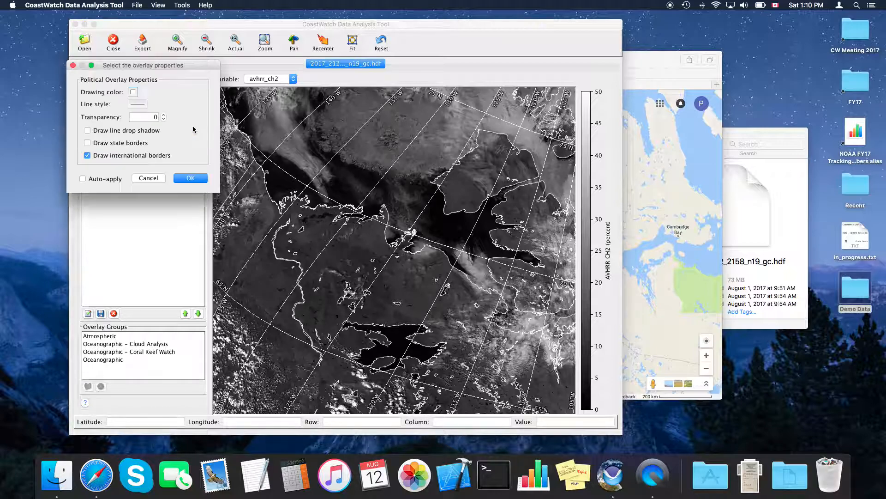
{"action": "left_click", "coordinate": [133, 92]}
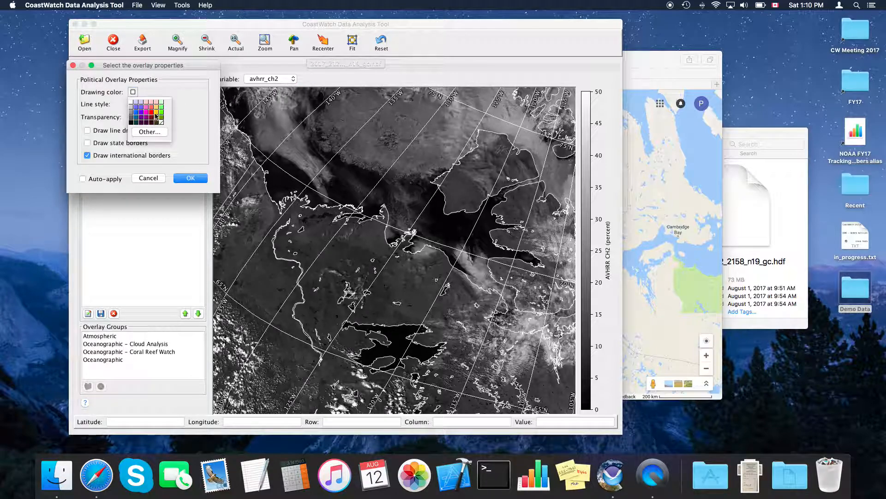
{"action": "left_click", "coordinate": [154, 117]}
{"action": "left_click", "coordinate": [191, 177]}
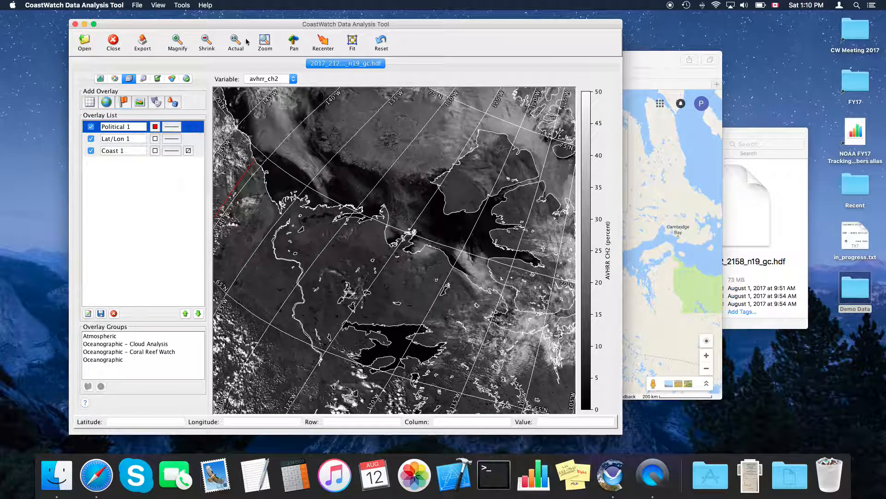
Turn on state borders in the Political 1 overlay's properties
{"action": "left_click_drag", "start_coordinate": [241, 29], "coordinate": [242, 29]}
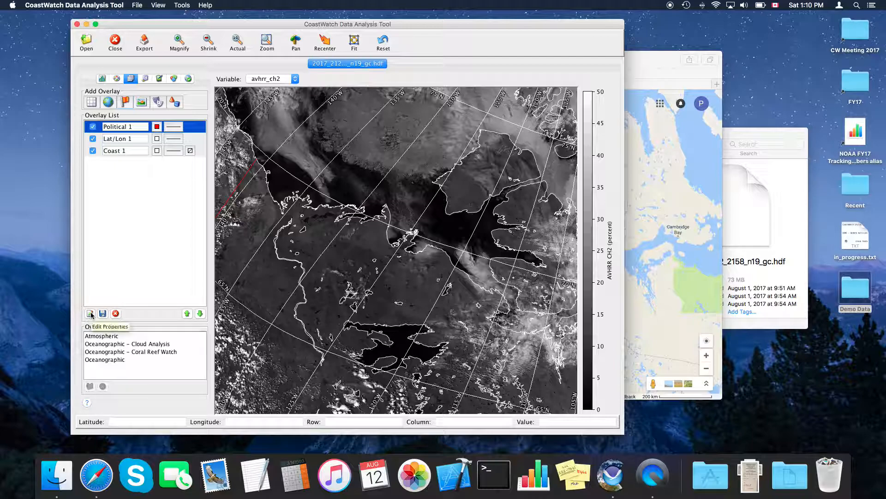
{"action": "left_click", "coordinate": [194, 139]}
{"action": "left_click", "coordinate": [196, 129]}
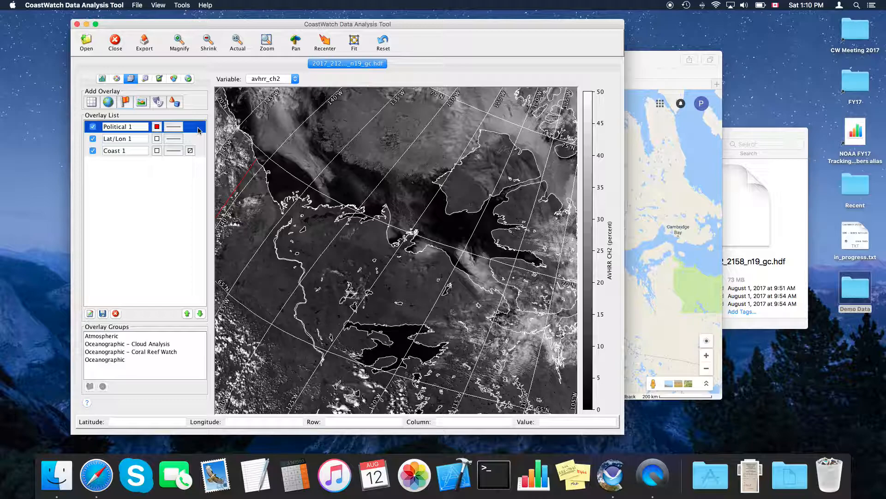
{"action": "double_click", "coordinate": [198, 130]}
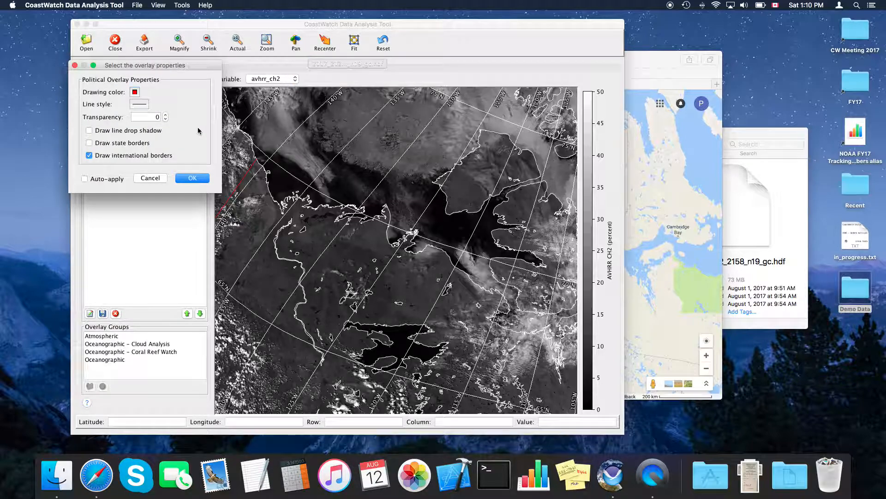
{"action": "left_click", "coordinate": [109, 143]}
{"action": "left_click", "coordinate": [193, 179]}
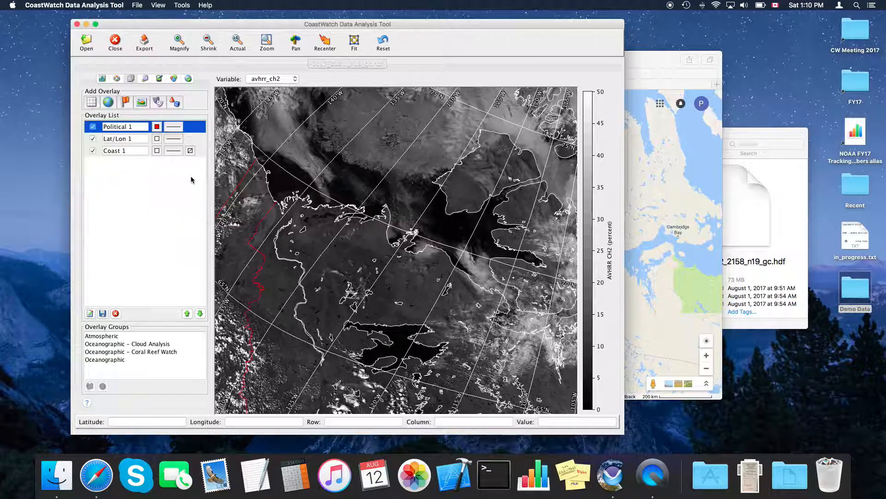
Pan the image to inspect the political borders near Alaska and bring the Beaufort Sea into view
{"action": "left_click", "coordinate": [295, 41]}
{"action": "left_click_drag", "start_coordinate": [314, 229], "coordinate": [538, 182]}
{"action": "left_click_drag", "start_coordinate": [463, 127], "coordinate": [442, 279]}
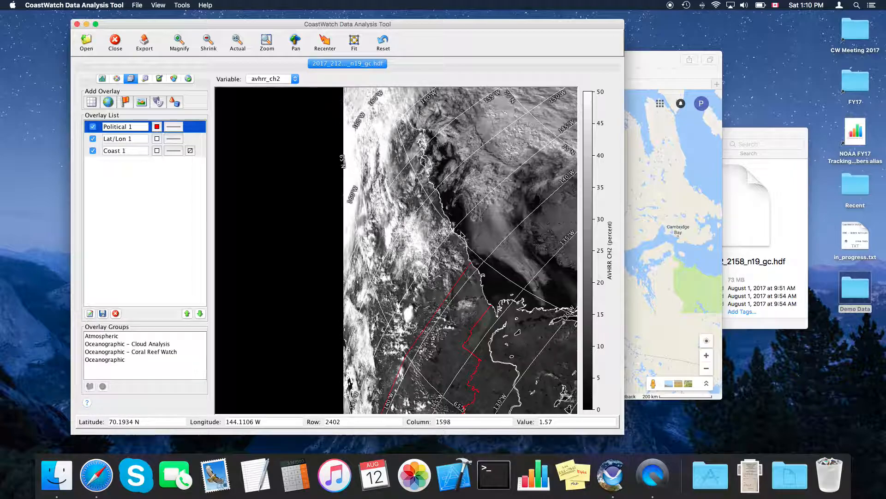
{"action": "left_click_drag", "start_coordinate": [465, 222], "coordinate": [299, 222]}
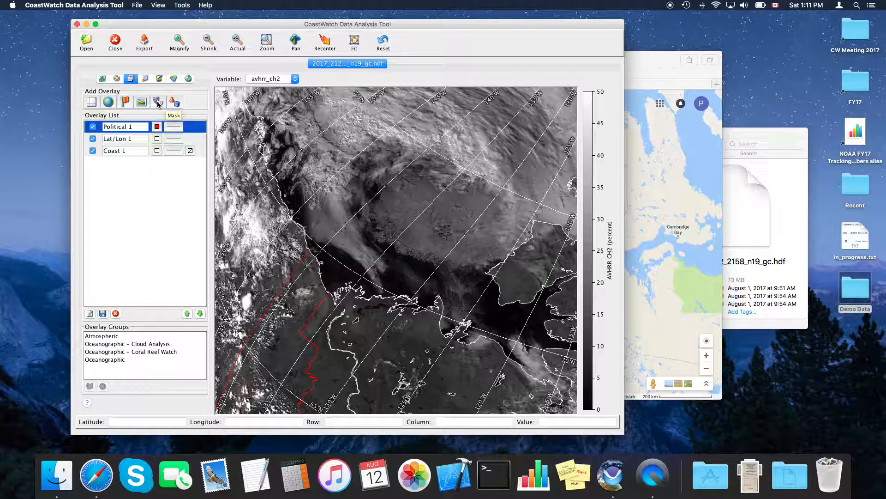
Review the survey, annotation, color composite and navigation correction tools, ending at the palette and enhancement settings
{"action": "left_click", "coordinate": [146, 79]}
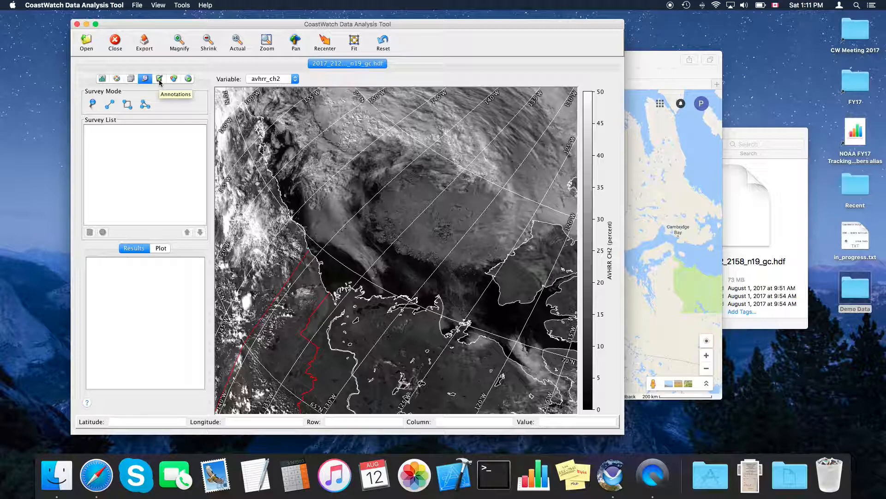
{"action": "left_click", "coordinate": [160, 79]}
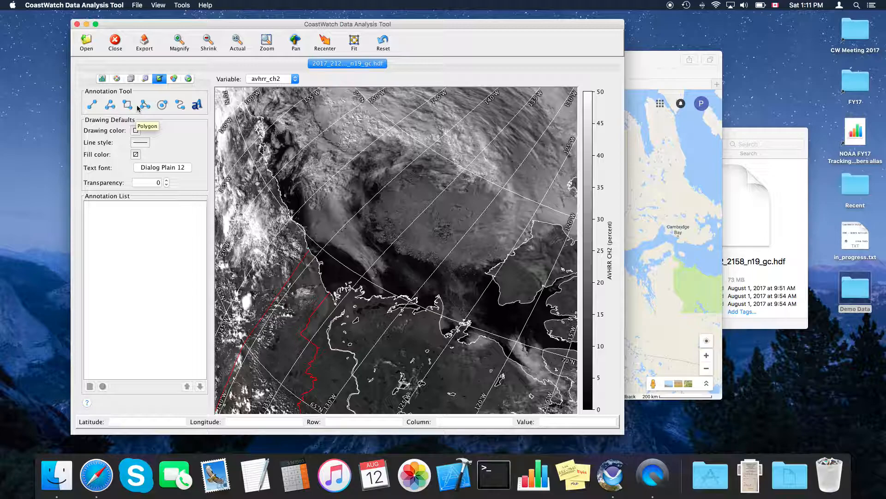
{"action": "left_click", "coordinate": [174, 79]}
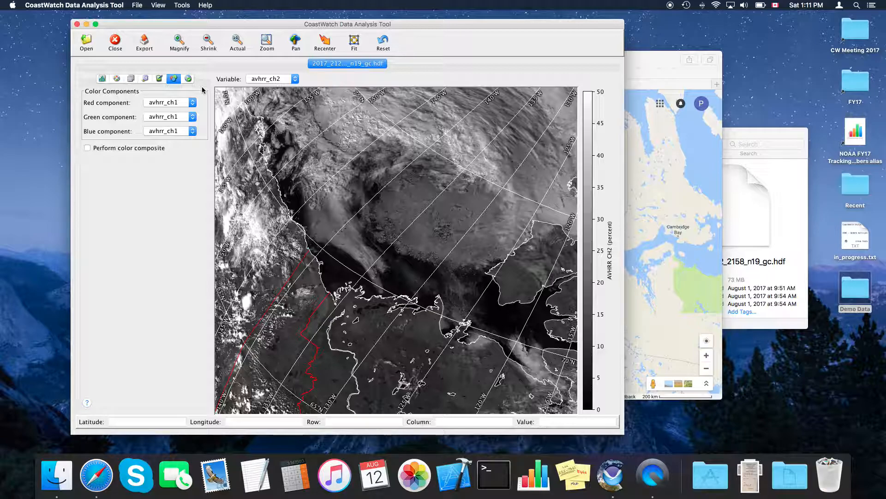
{"action": "left_click", "coordinate": [188, 78]}
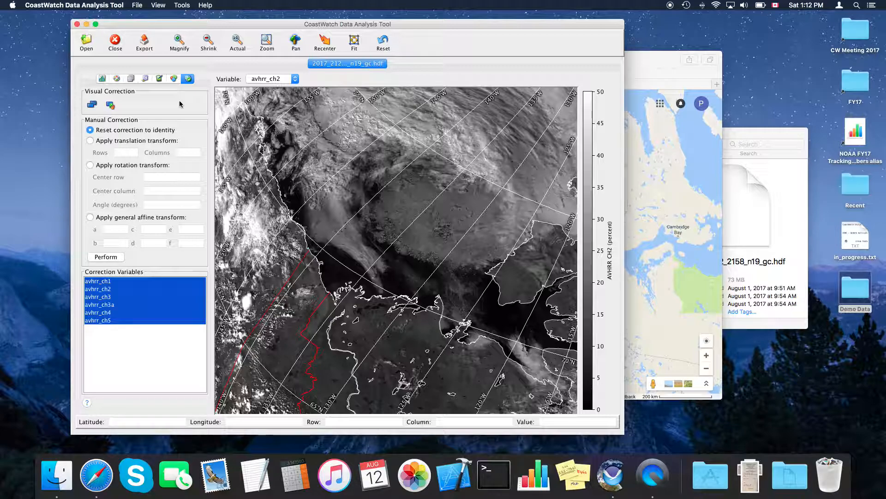
{"action": "left_click", "coordinate": [117, 79]}
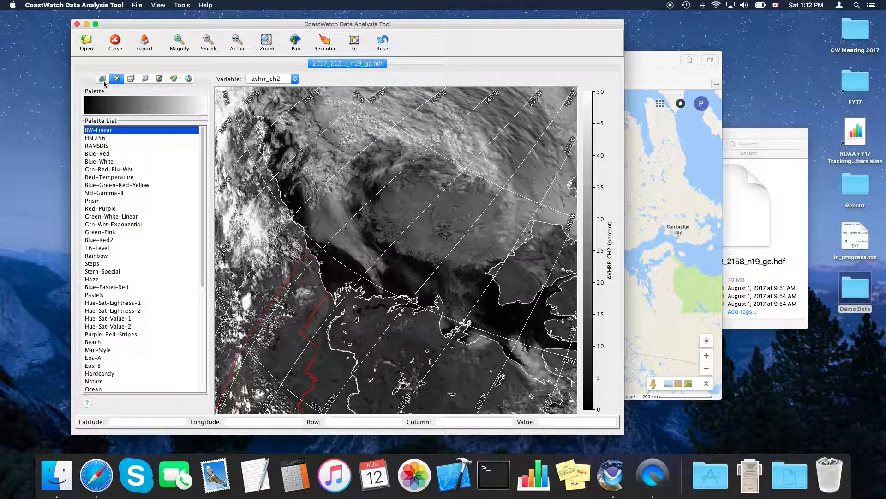
{"action": "left_click", "coordinate": [102, 78]}
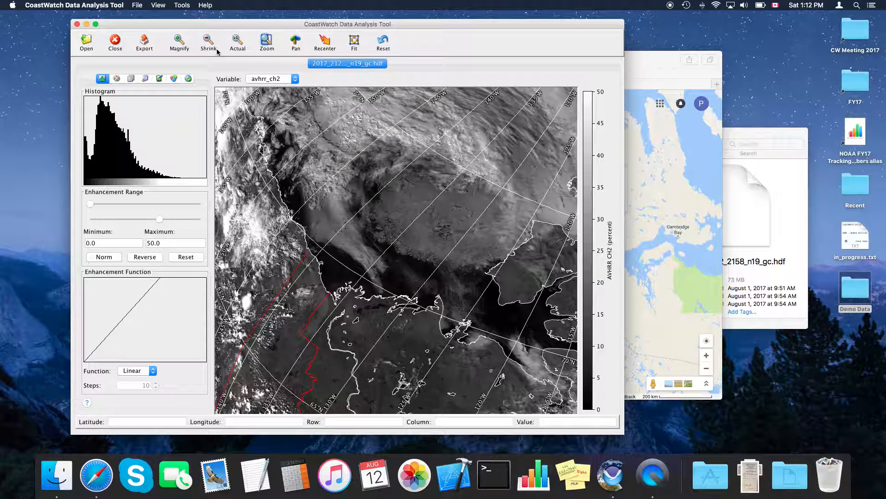
Zoom into the sea ice area and turn on the line drop shadow for the Coast 1 overlay
{"action": "left_click_drag", "start_coordinate": [355, 174], "coordinate": [526, 320]}
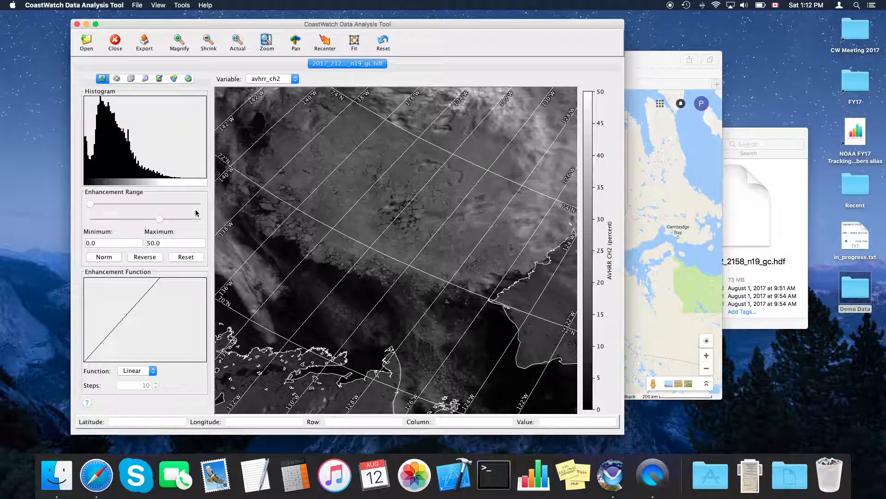
{"action": "left_click", "coordinate": [117, 79]}
{"action": "left_click", "coordinate": [130, 79]}
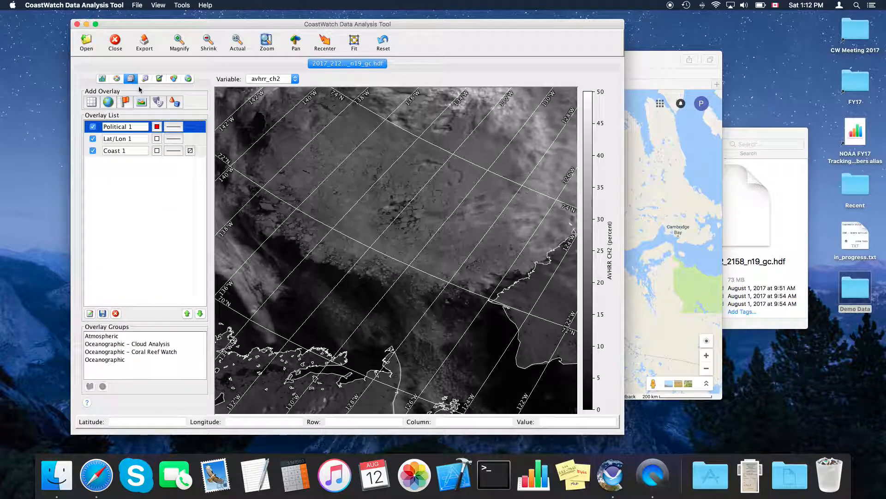
{"action": "double_click", "coordinate": [164, 151]}
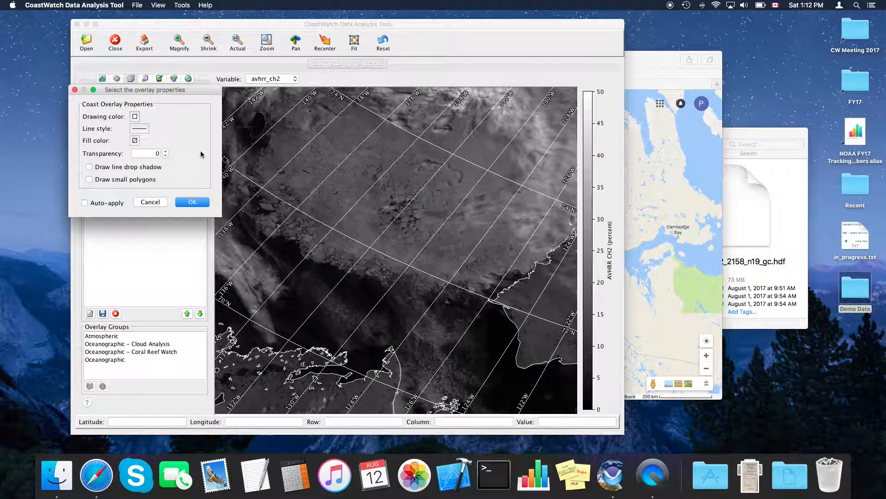
{"action": "left_click", "coordinate": [127, 168]}
{"action": "left_click", "coordinate": [193, 204]}
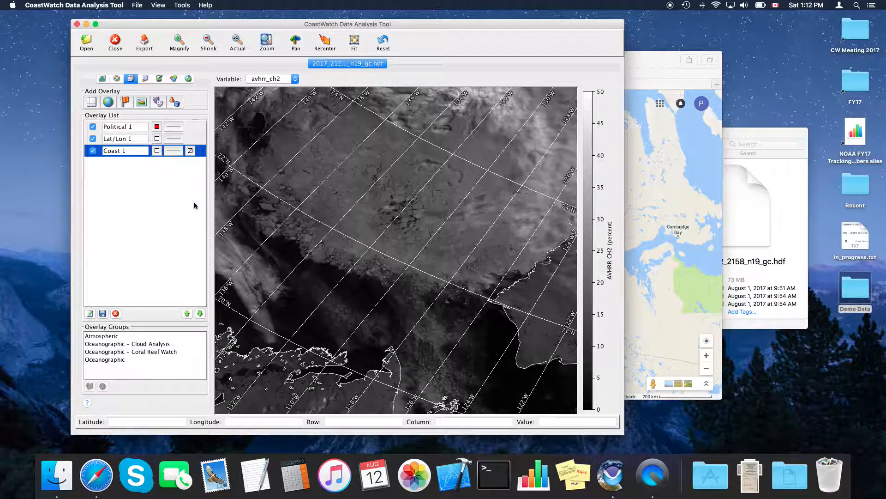
Turn on the line drop shadow for the Lat/Lon 1 overlay
{"action": "double_click", "coordinate": [195, 139]}
{"action": "left_click", "coordinate": [123, 122]}
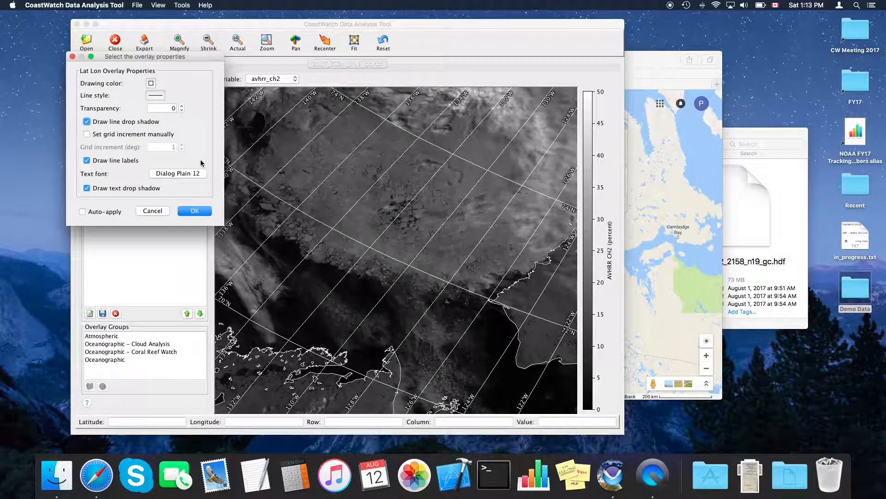
{"action": "left_click", "coordinate": [195, 212]}
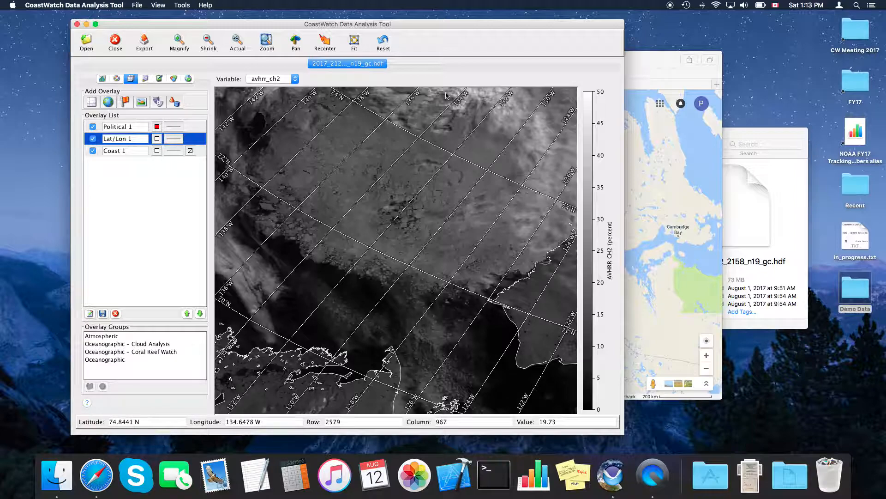
Display the avhrr_ch2 image with its overlays in Full Screen Mode
{"action": "left_click_drag", "start_coordinate": [462, 30], "coordinate": [463, 30]}
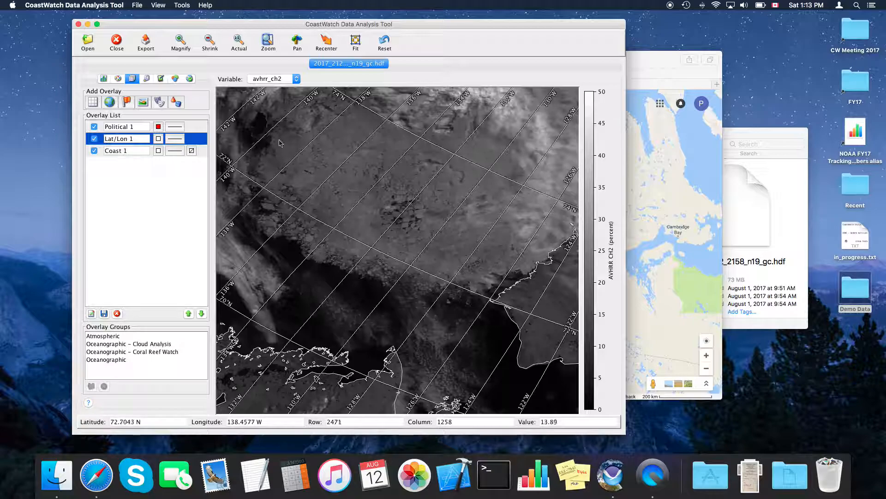
{"action": "left_click", "coordinate": [159, 5]}
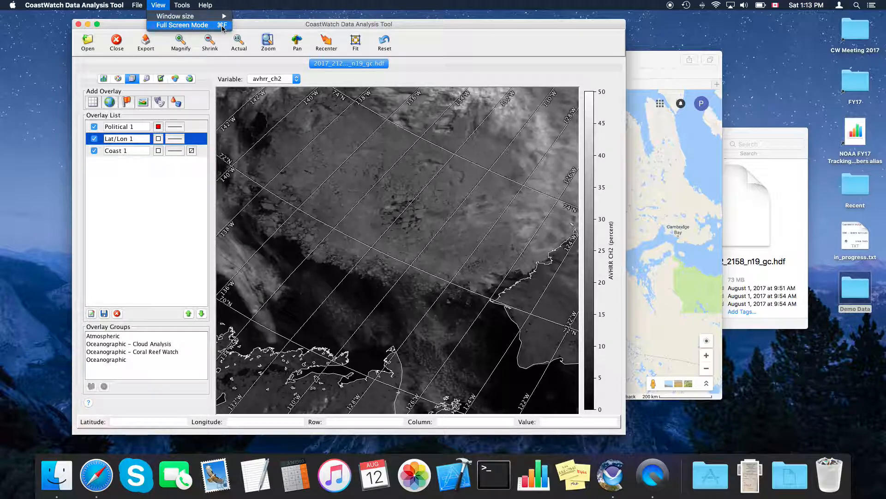
{"action": "left_click", "coordinate": [259, 25]}
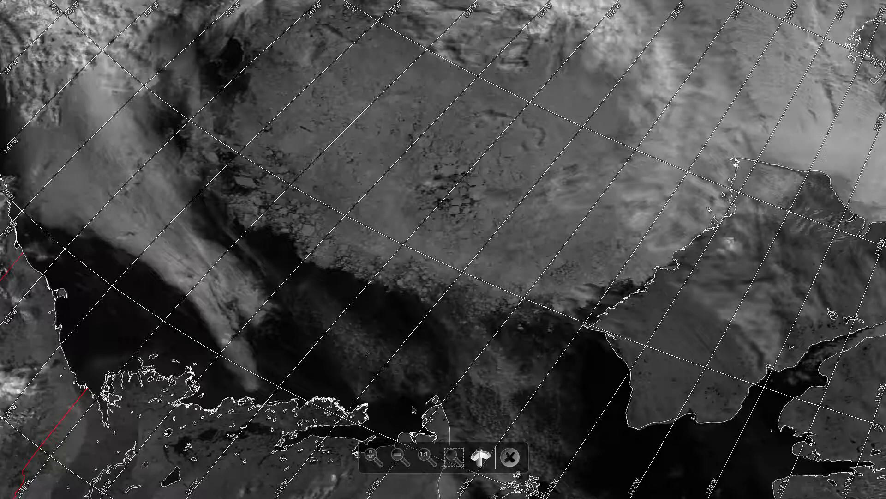
Zoom out and in, pan across the coast and sea ice in the full-screen avhrr_ch2 image, and exit full screen
{"action": "left_click", "coordinate": [425, 455]}
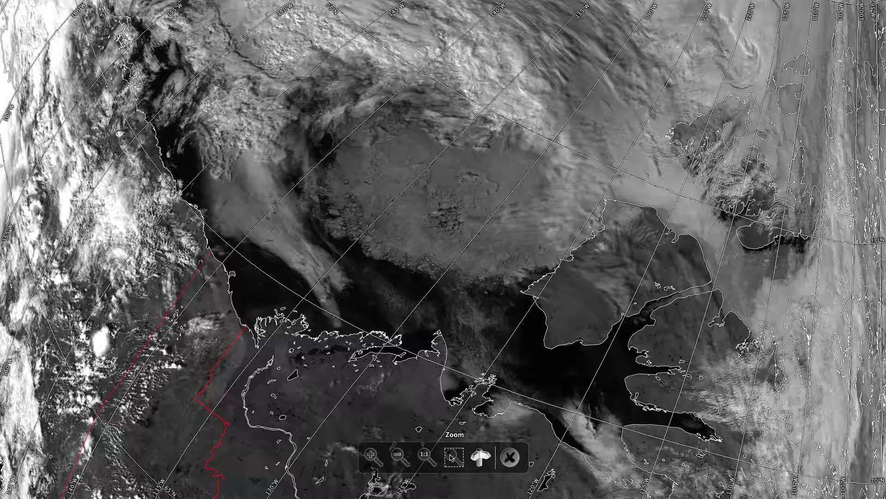
{"action": "left_click", "coordinate": [371, 456]}
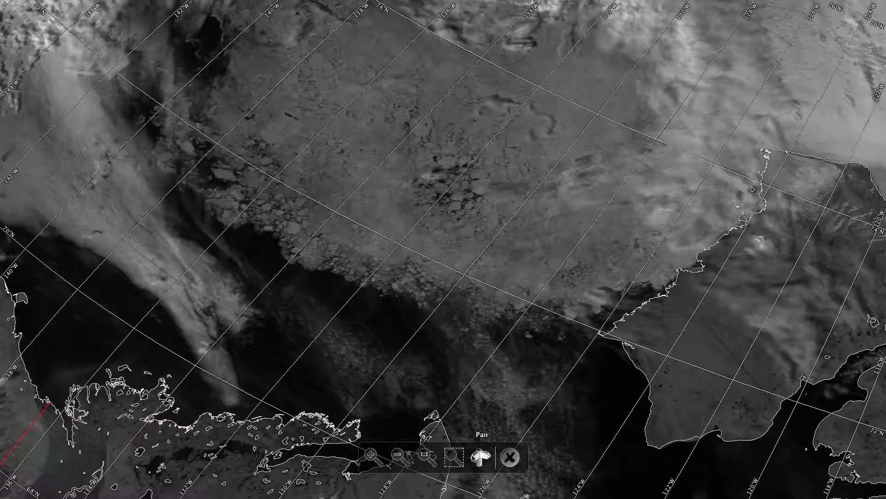
{"action": "left_click_drag", "start_coordinate": [276, 348], "coordinate": [550, 170]}
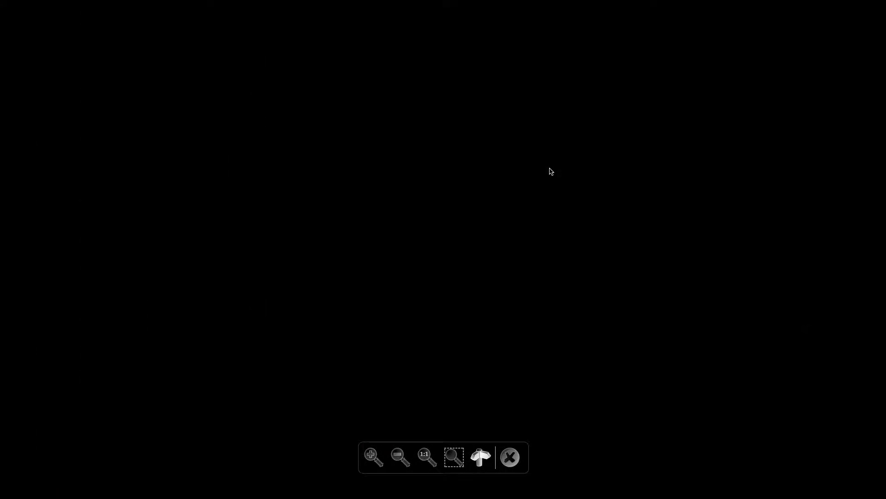
{"action": "left_click_drag", "start_coordinate": [504, 260], "coordinate": [272, 199]}
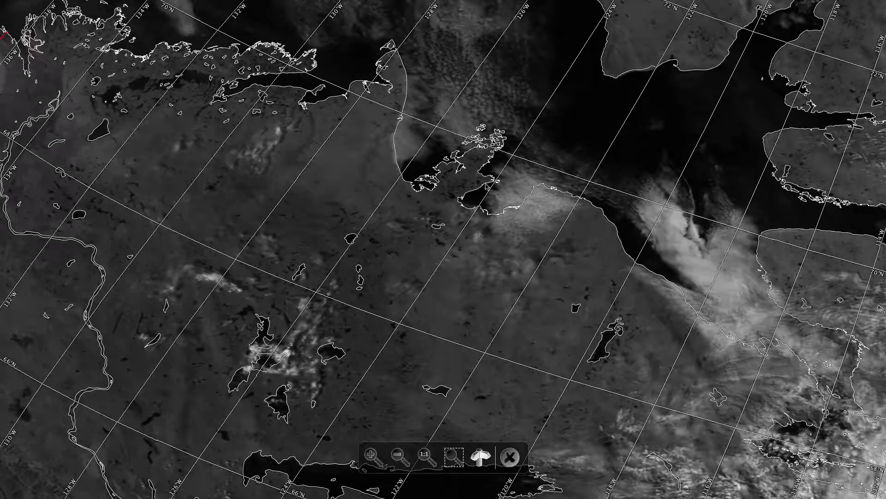
{"action": "left_click_drag", "start_coordinate": [509, 183], "coordinate": [374, 356]}
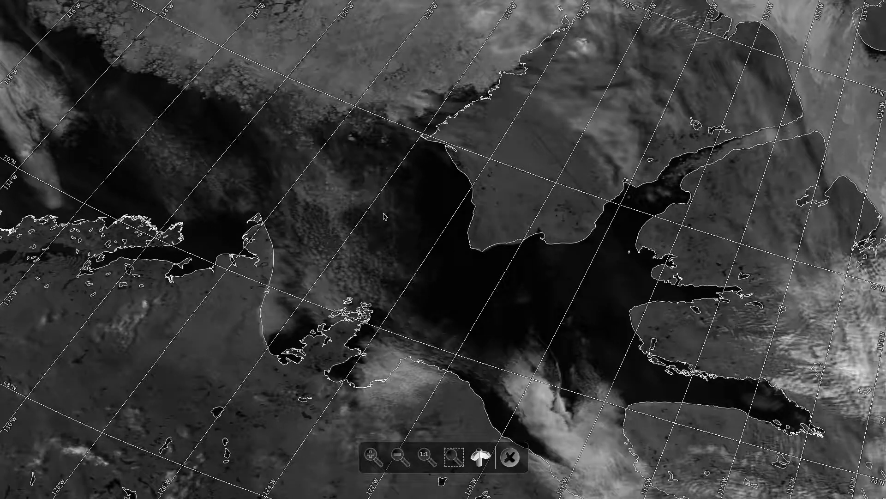
{"action": "left_click_drag", "start_coordinate": [377, 217], "coordinate": [702, 236]}
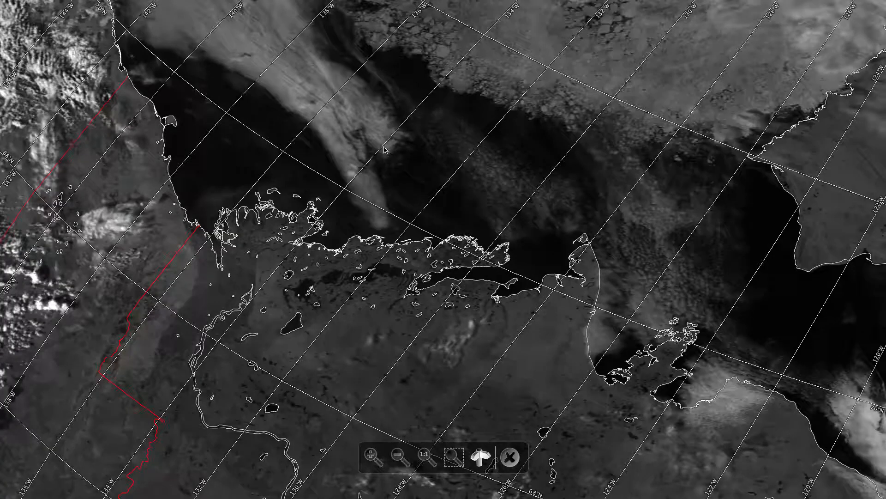
{"action": "left_click_drag", "start_coordinate": [385, 154], "coordinate": [361, 340]}
{"action": "left_click_drag", "start_coordinate": [466, 245], "coordinate": [428, 260]}
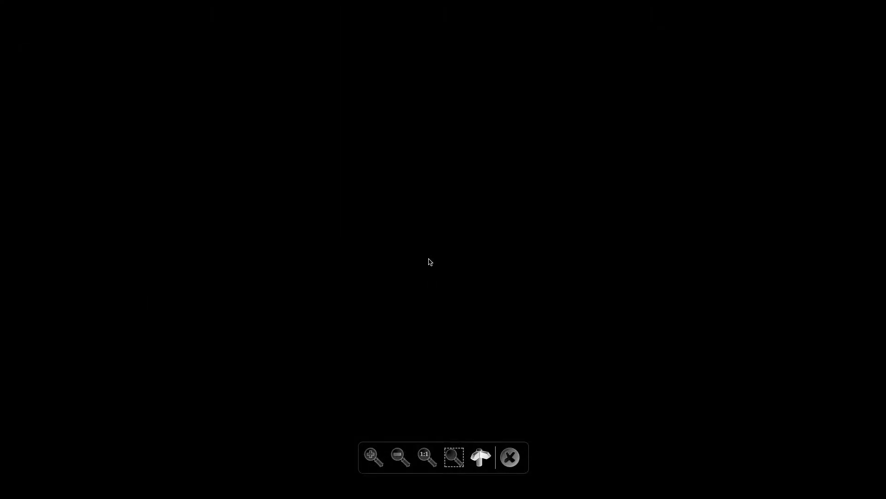
{"action": "left_click", "coordinate": [509, 457]}
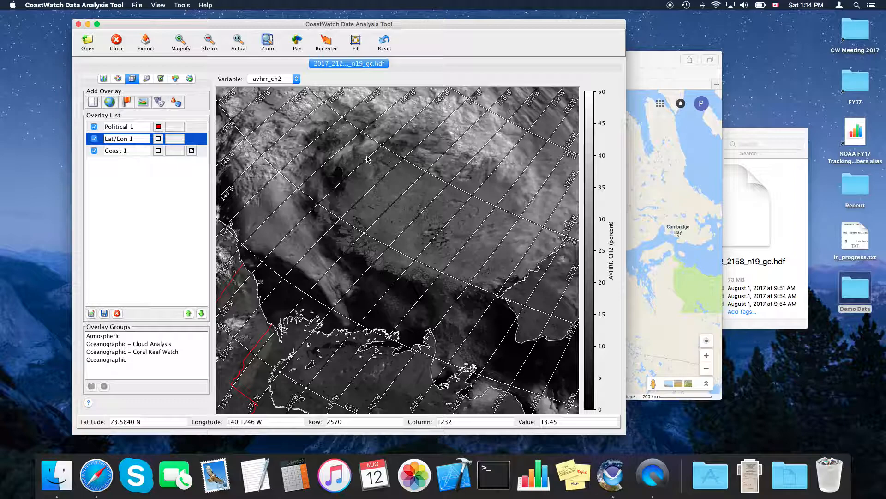
Display the avhrr_ch4 variable in place of avhrr_ch2
{"action": "left_click", "coordinate": [279, 79]}
{"action": "left_click", "coordinate": [282, 103]}
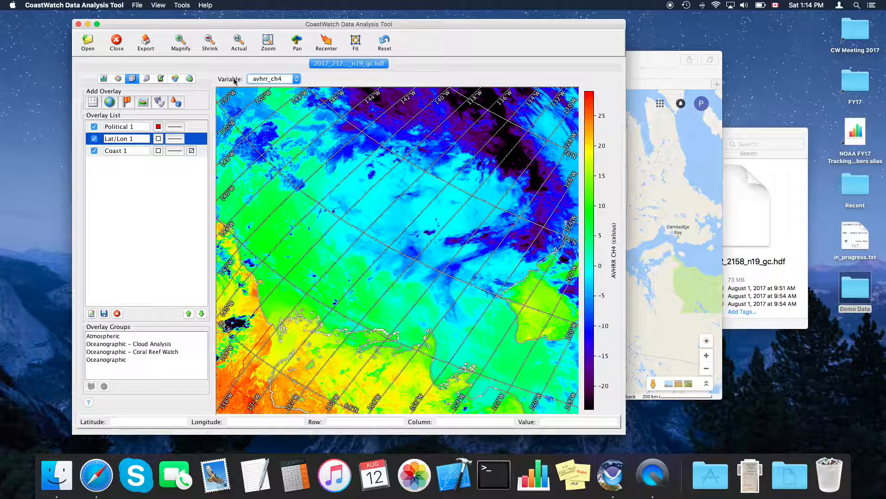
{"action": "left_click", "coordinate": [285, 81]}
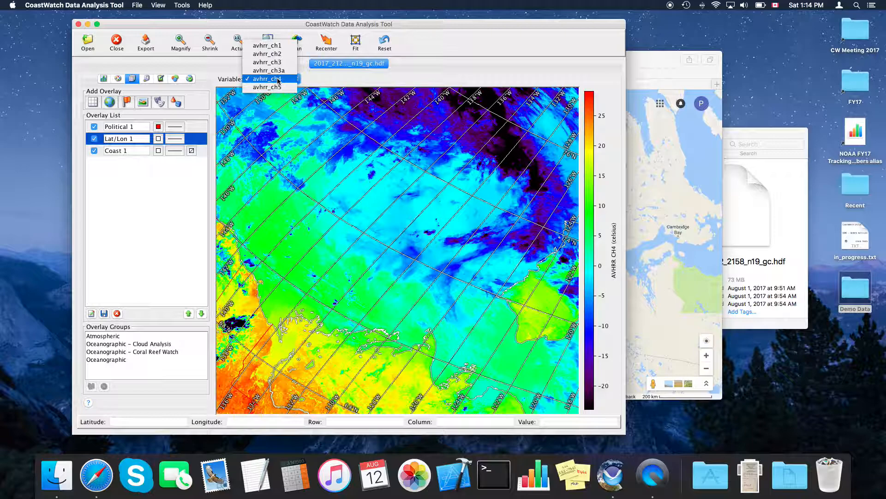
{"action": "left_click", "coordinate": [321, 80]}
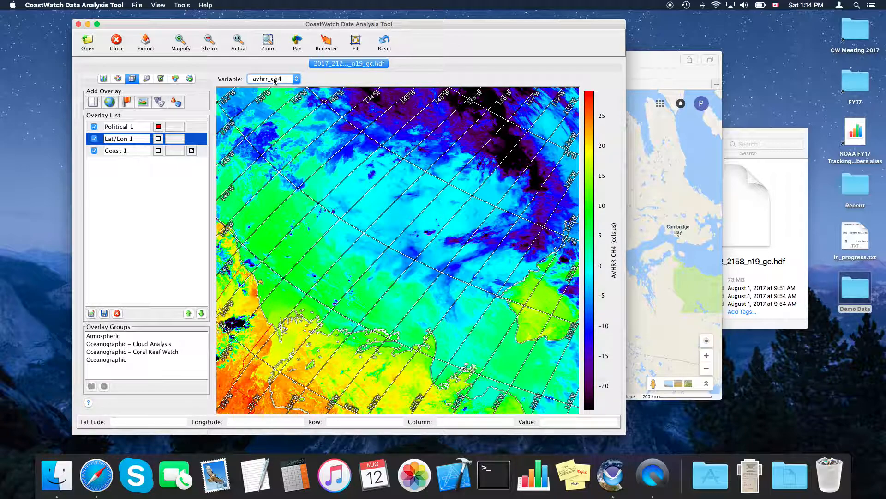
Apply the HSL256 palette to the avhrr_ch4 image and normalize its enhancement range
{"action": "left_click", "coordinate": [119, 79]}
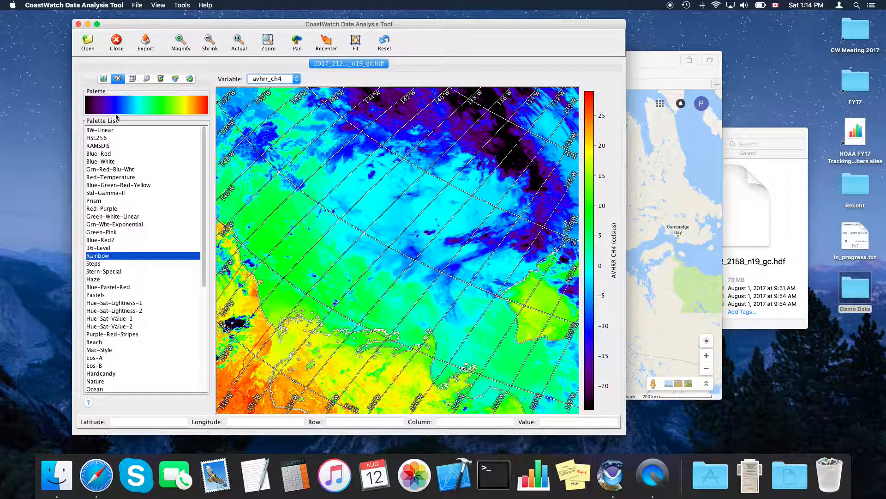
{"action": "left_click", "coordinate": [107, 138]}
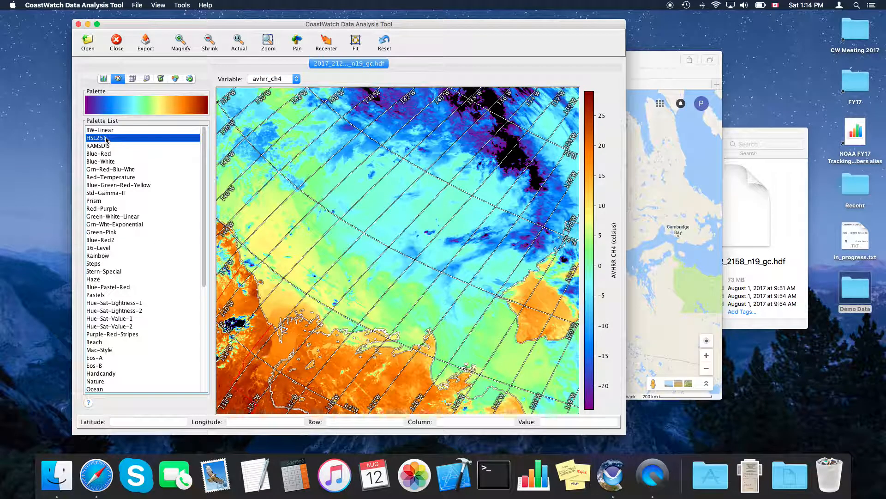
{"action": "left_click", "coordinate": [103, 79]}
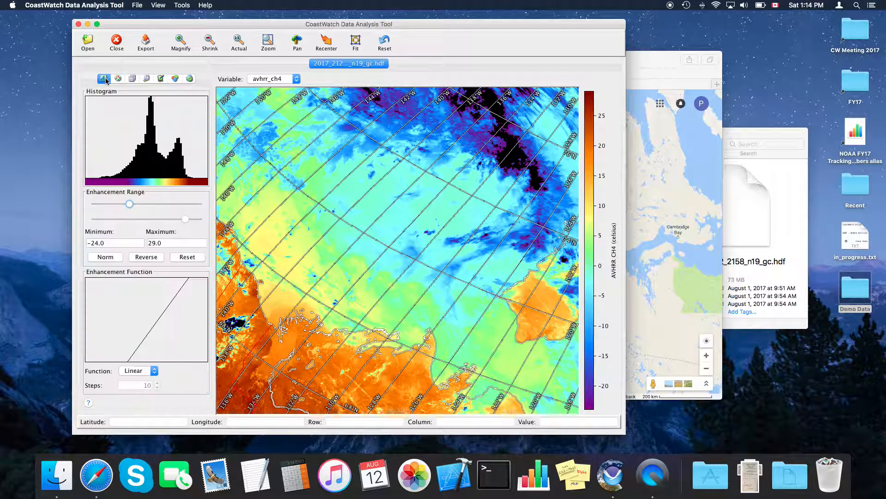
{"action": "left_click", "coordinate": [116, 258]}
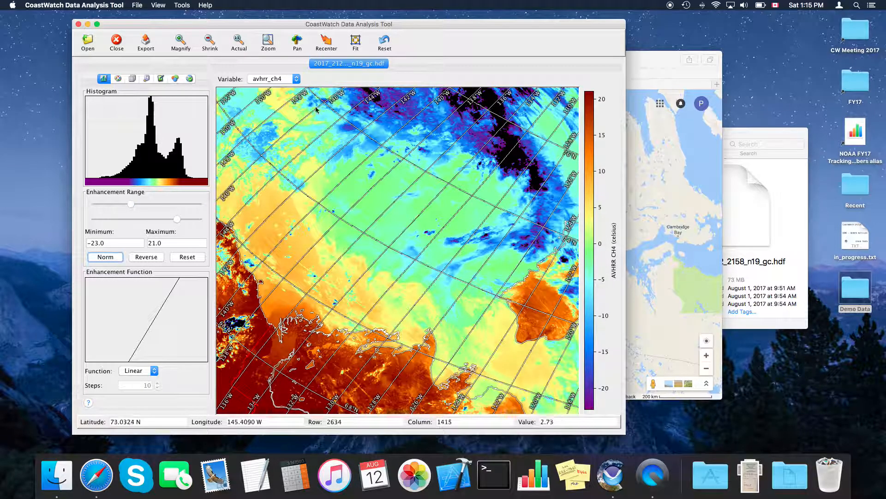
Compare the avhrr_ch2 image with avhrr_ch4, ending on avhrr_ch4
{"action": "left_click", "coordinate": [277, 79]}
{"action": "left_click", "coordinate": [280, 54]}
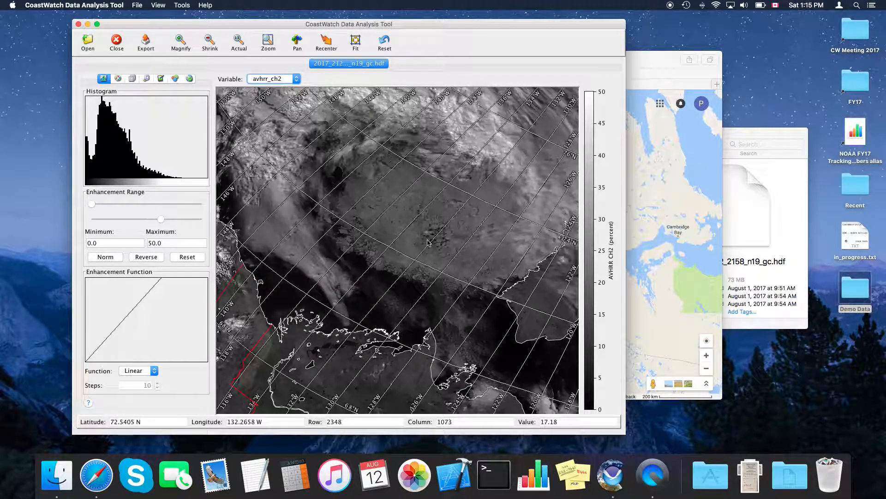
{"action": "left_click", "coordinate": [280, 79]}
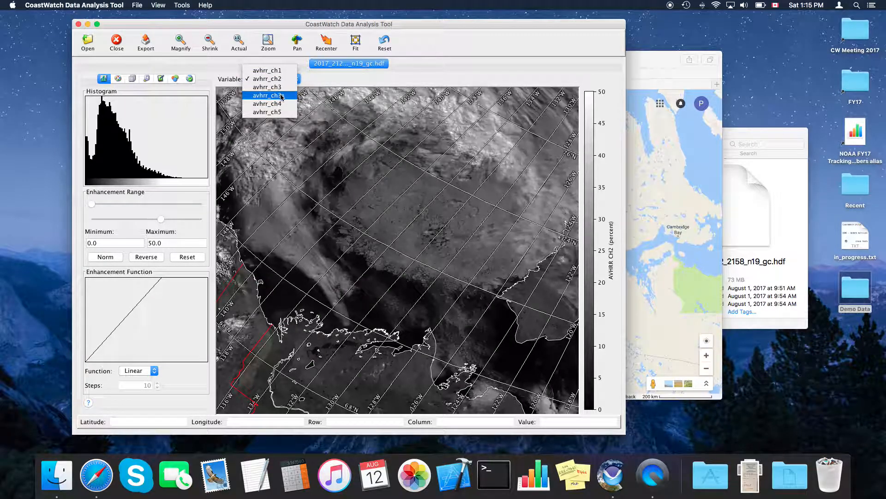
{"action": "left_click", "coordinate": [270, 104]}
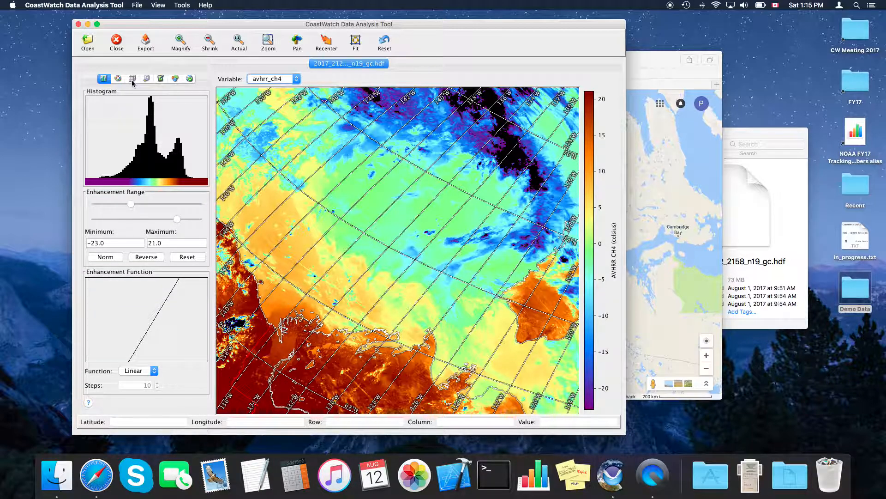
Survey a box on avhrr_ch4 spanning about rows 2200–2380 and columns 1170–1340, and view its statistics and histogram plot
{"action": "left_click", "coordinate": [147, 79]}
{"action": "left_click", "coordinate": [130, 106]}
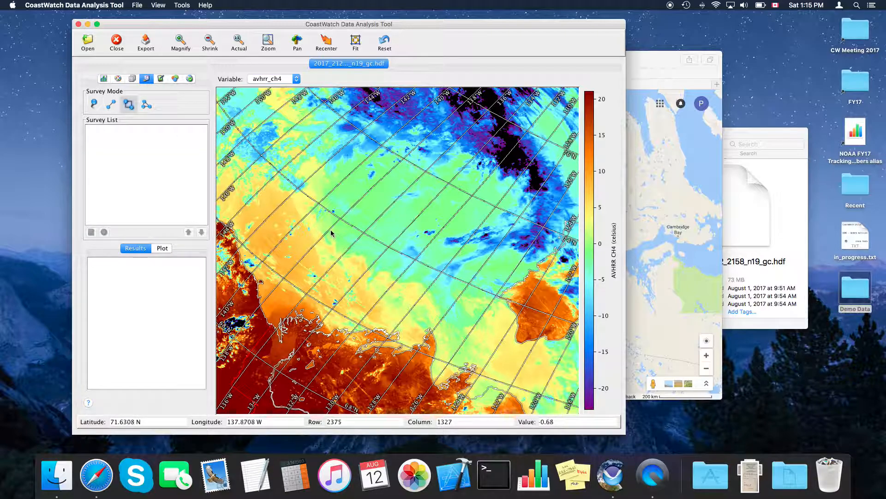
{"action": "left_click_drag", "start_coordinate": [328, 227], "coordinate": [390, 296]}
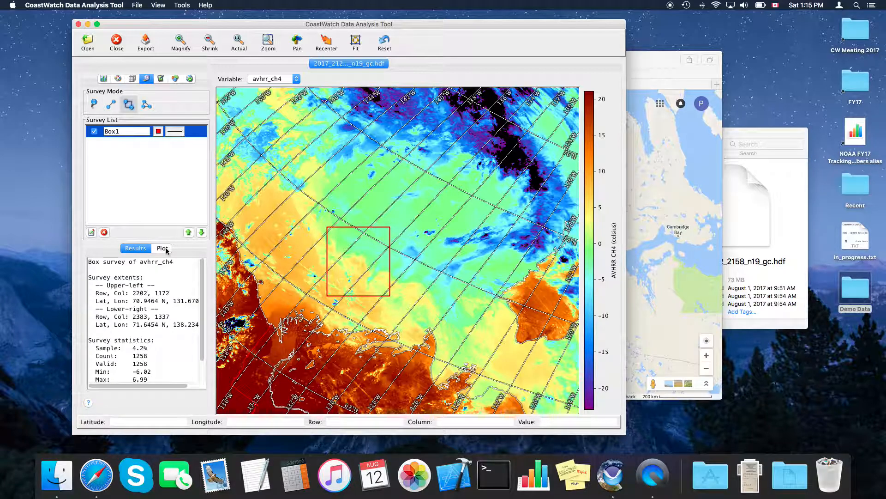
{"action": "scroll", "coordinate": [152, 296], "scroll_direction": "down", "scroll_amount": 3}
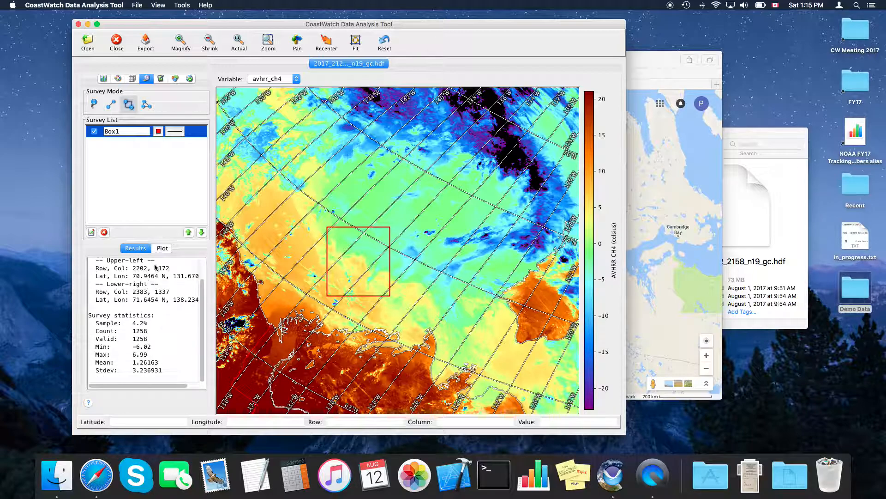
{"action": "left_click", "coordinate": [163, 248]}
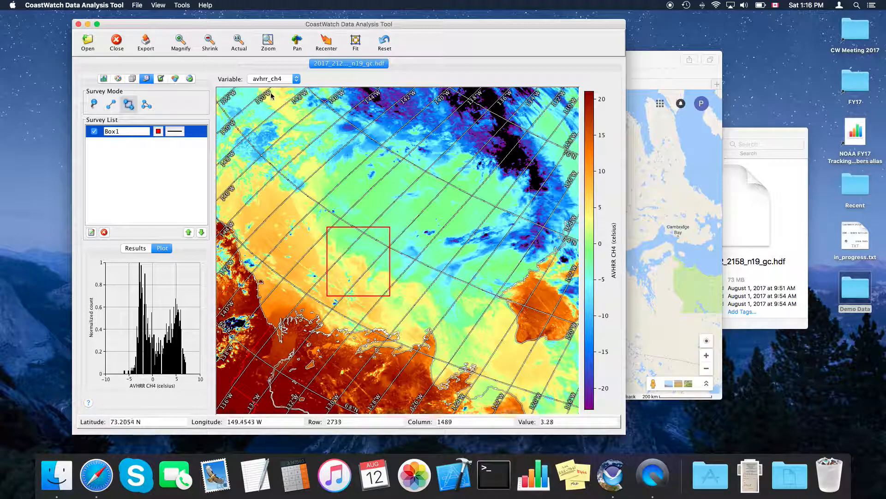
Run a box survey across the sea ice edge on the avhrr_ch2 image and hide both survey boxes
{"action": "left_click", "coordinate": [283, 78]}
{"action": "left_click", "coordinate": [267, 54]}
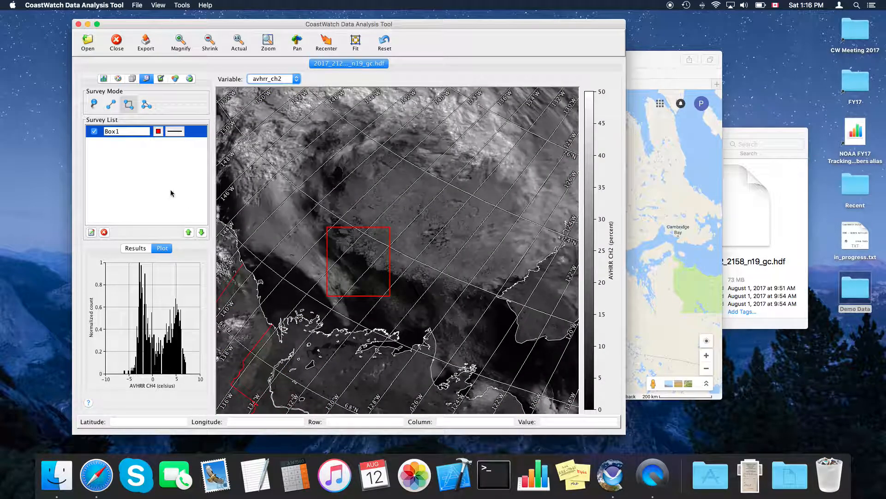
{"action": "left_click", "coordinate": [130, 109]}
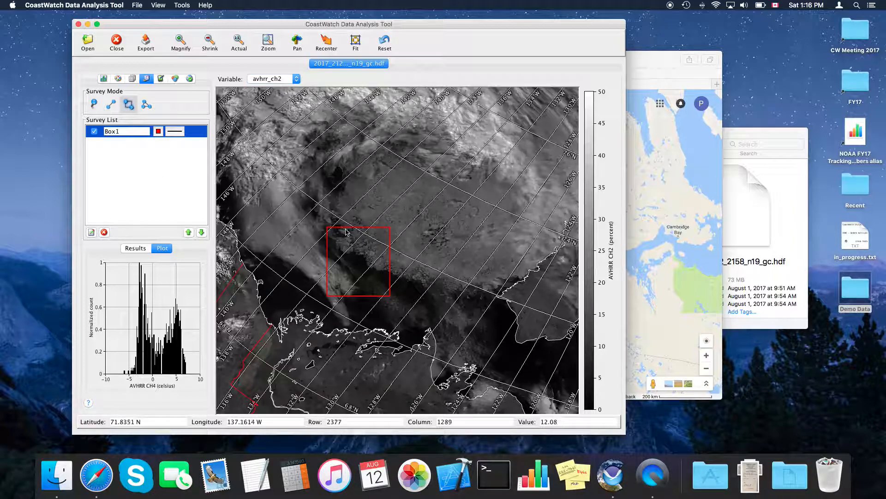
{"action": "left_click_drag", "start_coordinate": [346, 221], "coordinate": [416, 292]}
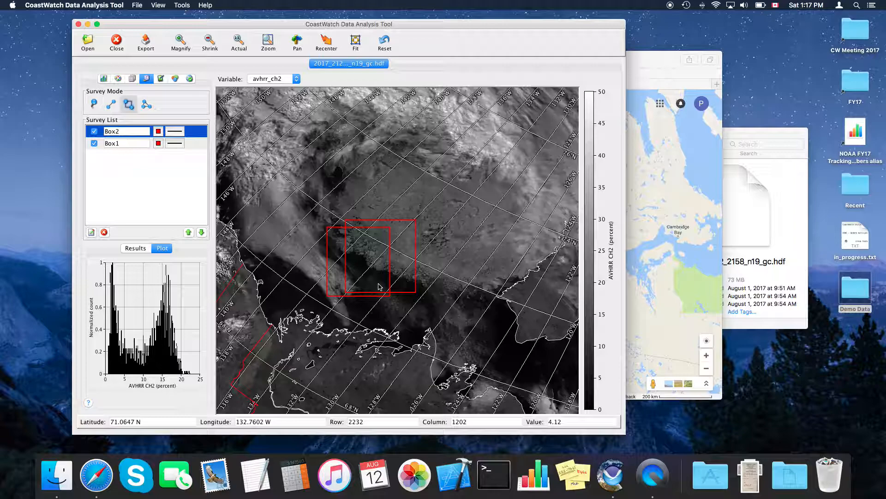
{"action": "left_click", "coordinate": [95, 131]}
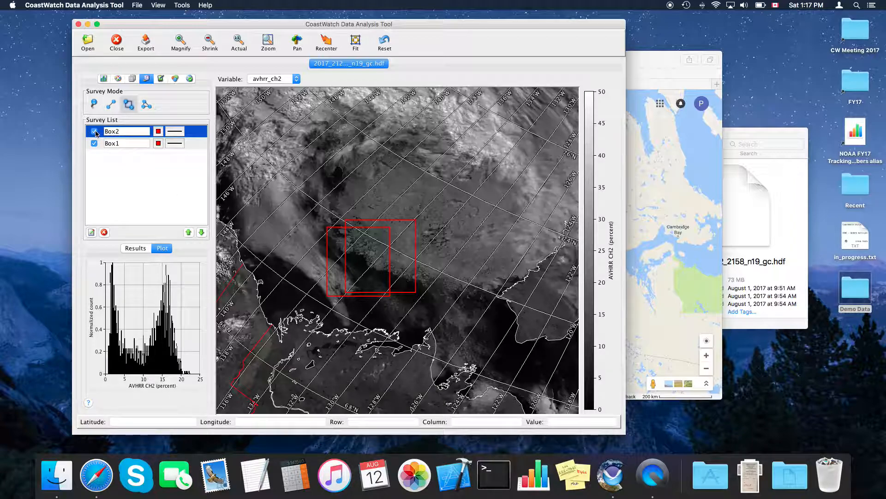
{"action": "left_click", "coordinate": [94, 143]}
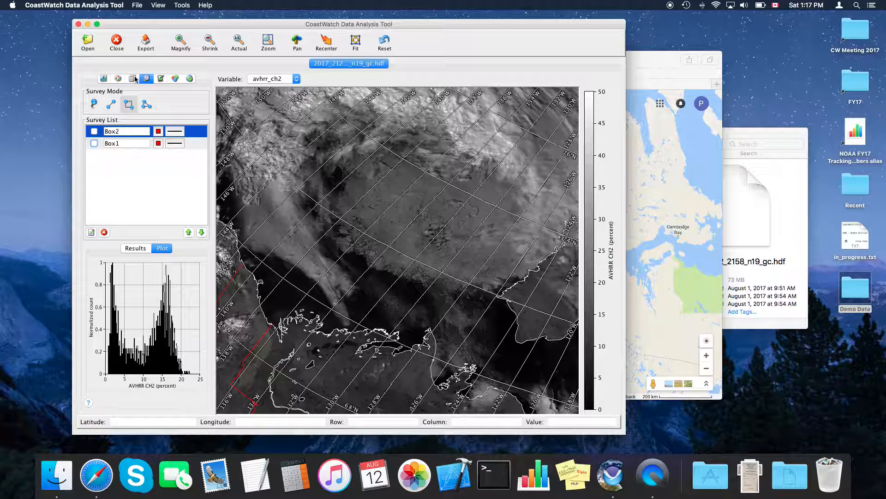
Start a new expression mask overlay with a red drawing color
{"action": "left_click", "coordinate": [132, 79]}
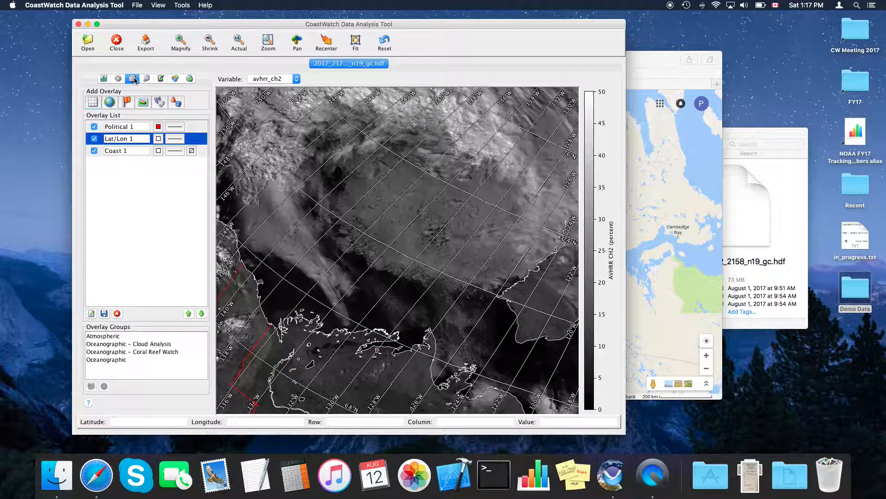
{"action": "left_click", "coordinate": [164, 102]}
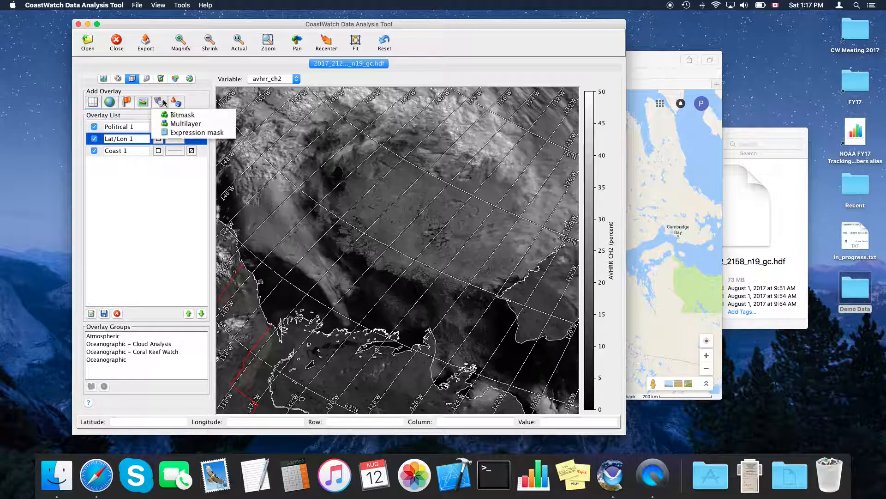
{"action": "left_click", "coordinate": [180, 138]}
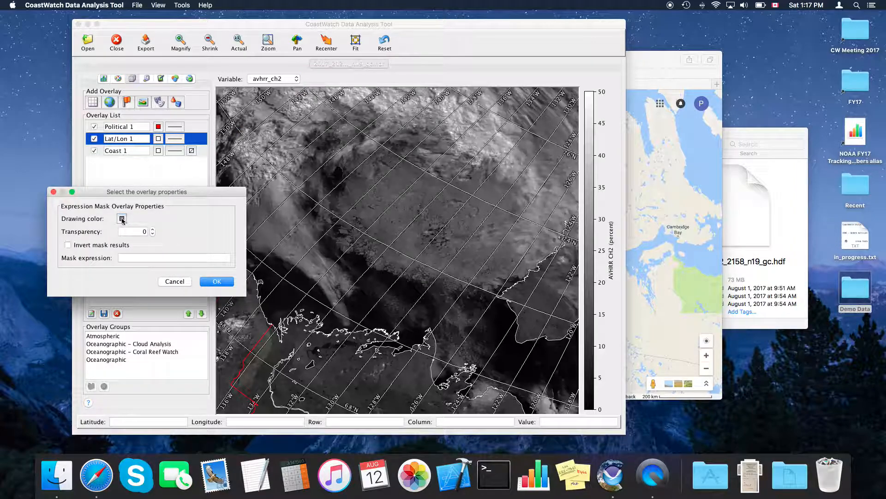
{"action": "left_click", "coordinate": [122, 219]}
{"action": "left_click", "coordinate": [140, 238]}
{"action": "left_click", "coordinate": [134, 258]}
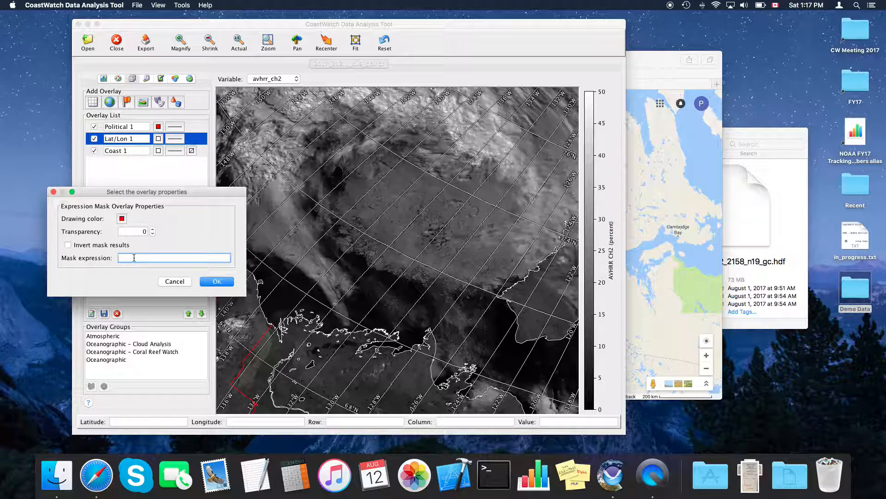
Set the mask expression to "avhrr_ch4 < 0 && avhrr_ch2 > 10 && avhrr_ch2 < 20" and create the overlay
{"action": "type", "text": "_ch"}
{"action": "type", "text": "4 < 0 &&"}
{"action": "type", "text": " avhrr_ch"}
{"action": "type", "text": "2 > 10"}
{"action": "type", "text": " avhrr"}
{"action": "key", "text": "BackSpace"}
{"action": "key", "text": "BackSpace"}
{"action": "type", "text": "avhrr_ch2 < 20"}
{"action": "left_click_drag", "start_coordinate": [182, 261], "coordinate": [83, 263]}
{"action": "left_click_drag", "start_coordinate": [138, 259], "coordinate": [106, 260]}
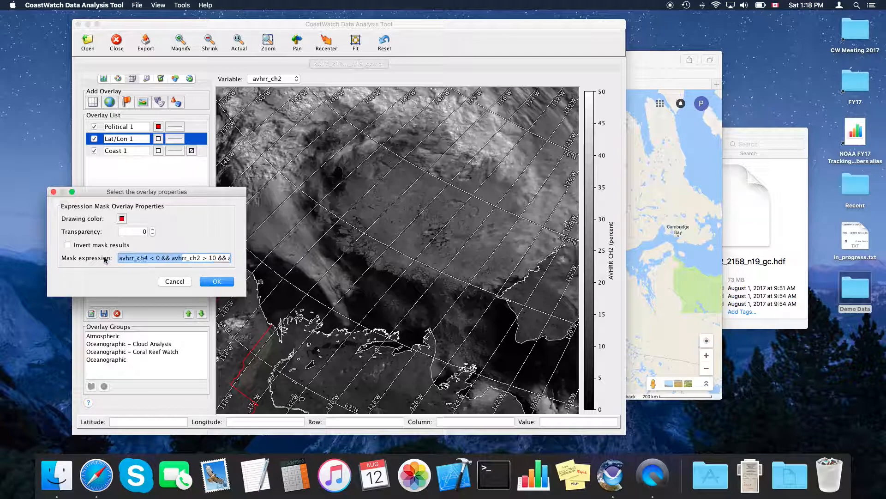
{"action": "left_click", "coordinate": [170, 257]}
{"action": "left_click_drag", "start_coordinate": [186, 259], "coordinate": [242, 262]}
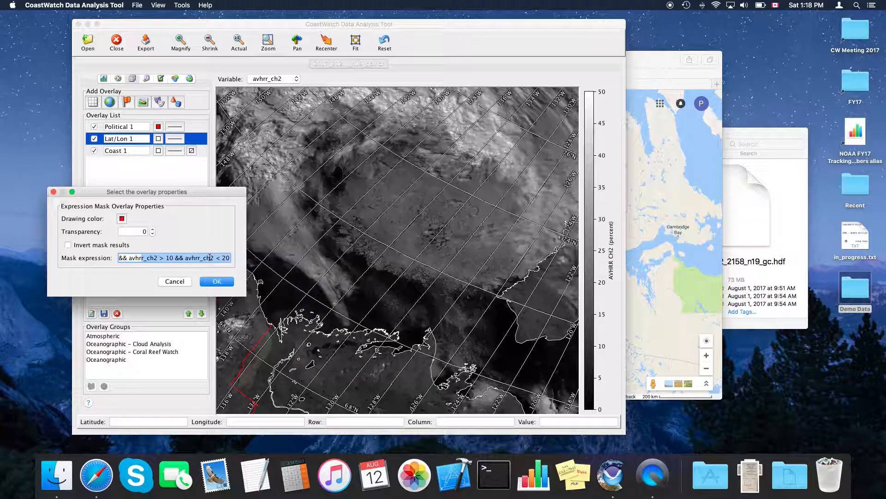
{"action": "left_click", "coordinate": [223, 258]}
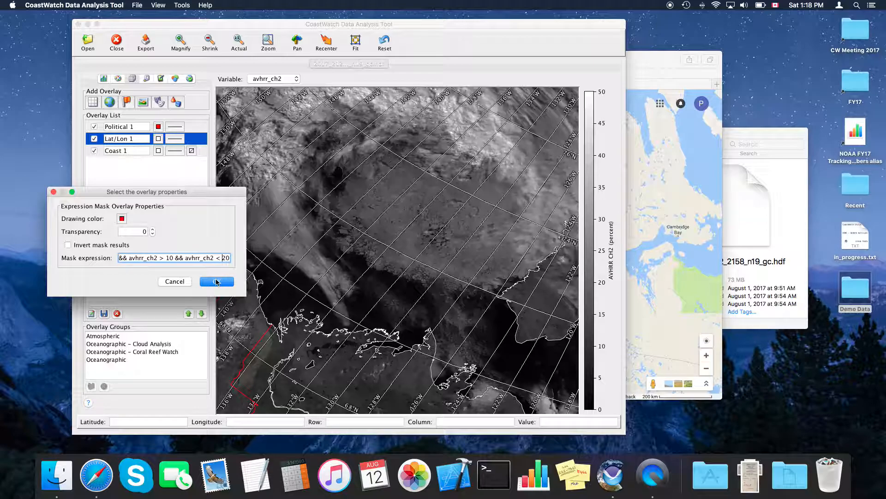
{"action": "left_click", "coordinate": [216, 282]}
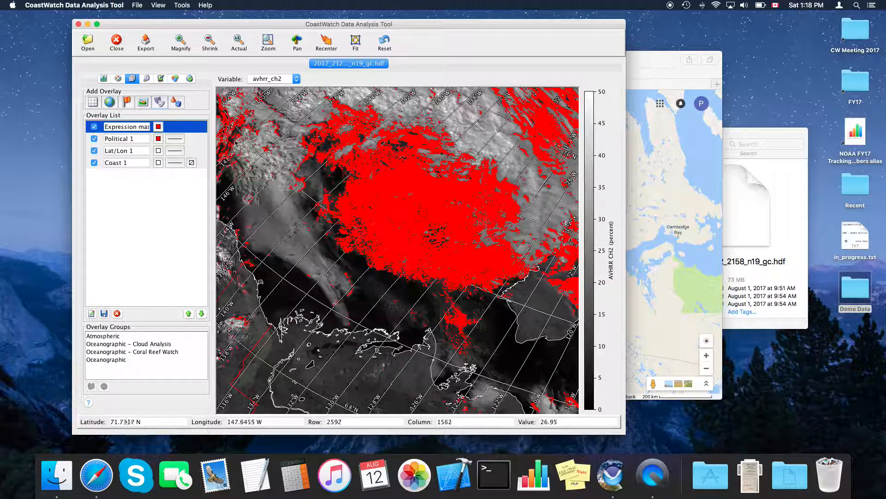
Move the expression mask overlay below the political, lat/lon and coast overlays in the drawing order
{"action": "left_click", "coordinate": [193, 140]}
{"action": "left_click", "coordinate": [194, 128]}
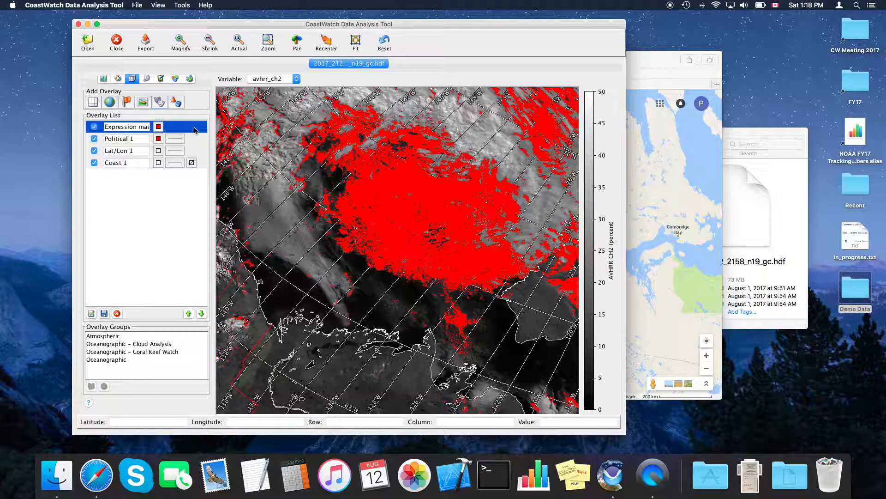
{"action": "left_click", "coordinate": [197, 141]}
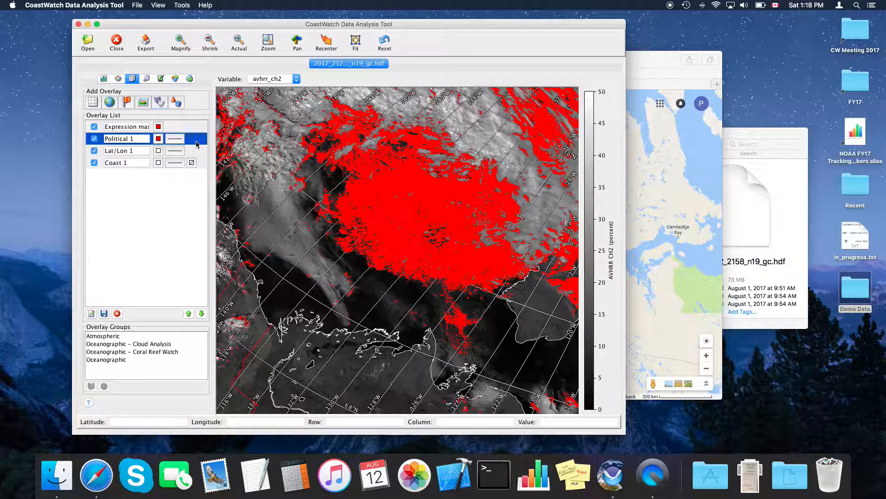
{"action": "left_click", "coordinate": [197, 129]}
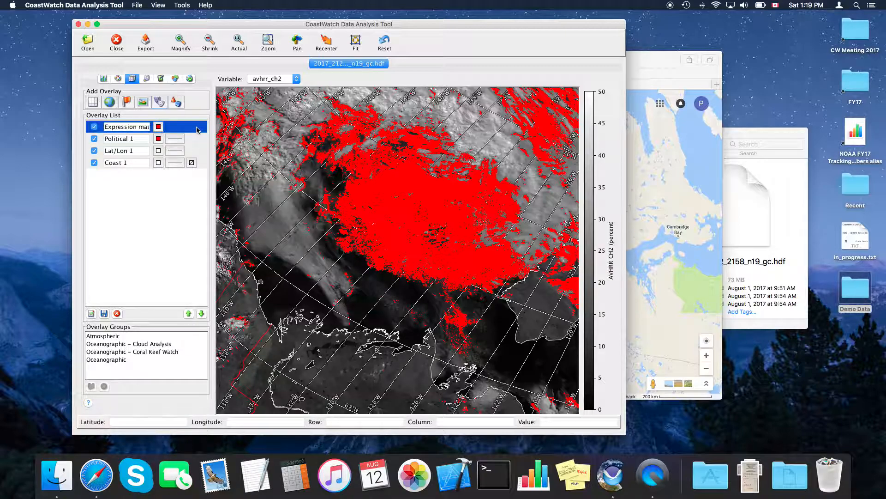
{"action": "left_click", "coordinate": [201, 314]}
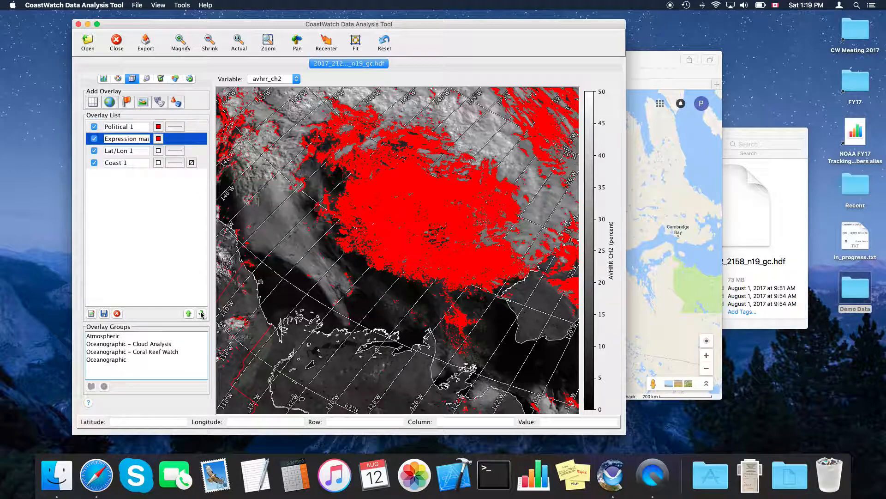
{"action": "left_click", "coordinate": [201, 313]}
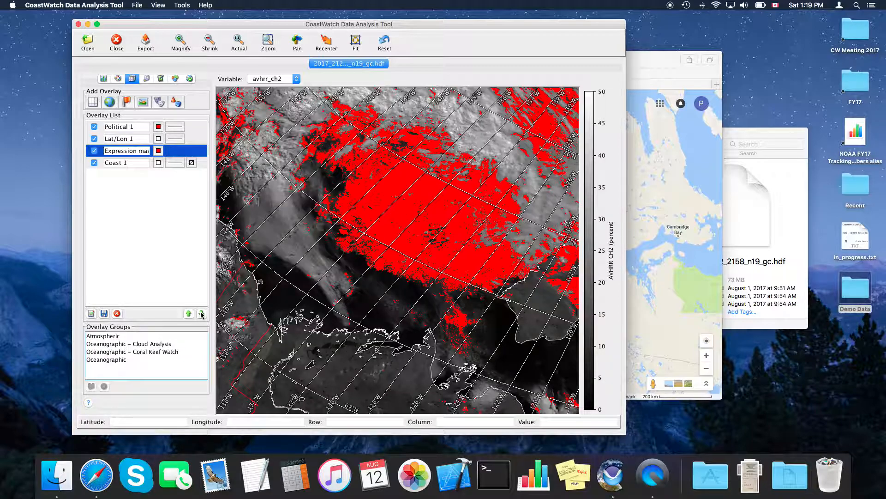
{"action": "left_click", "coordinate": [201, 314]}
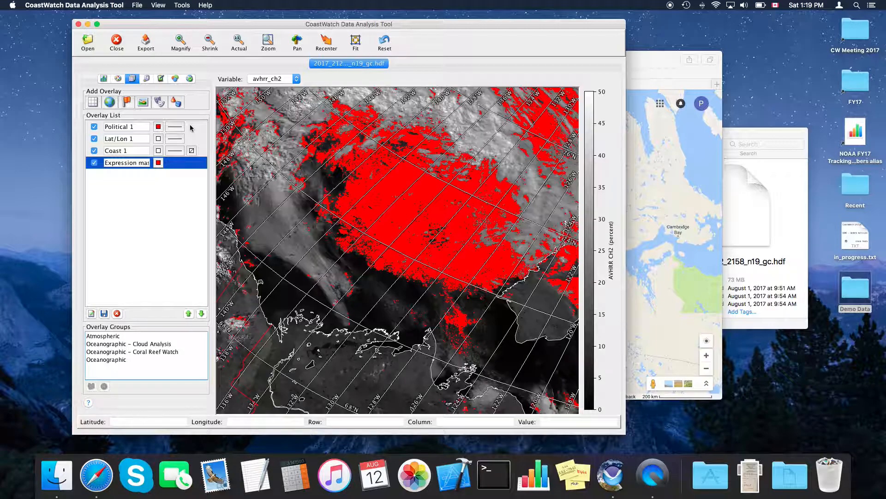
Compare the image with and without the expression mask around the islands near 74° N, 114° W, and leave the mask hidden
{"action": "left_click", "coordinate": [268, 40]}
{"action": "left_click_drag", "start_coordinate": [315, 197], "coordinate": [518, 352]}
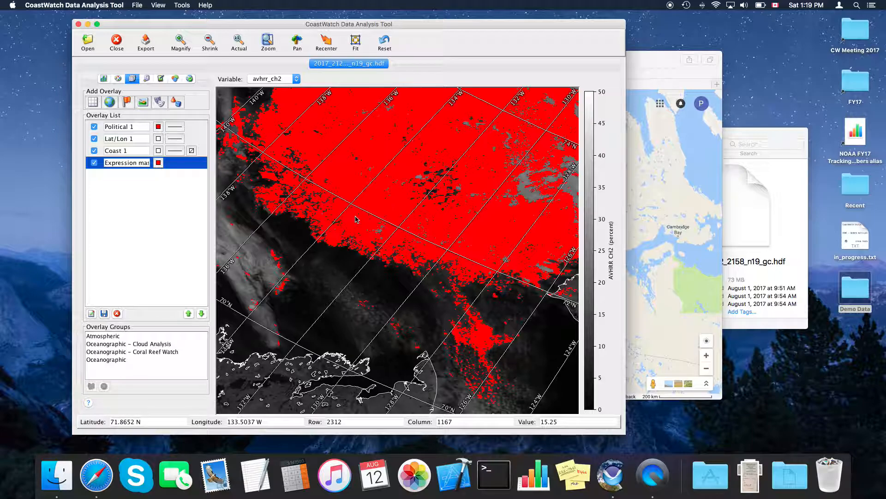
{"action": "left_click", "coordinate": [297, 41]}
{"action": "left_click_drag", "start_coordinate": [482, 281], "coordinate": [408, 231]}
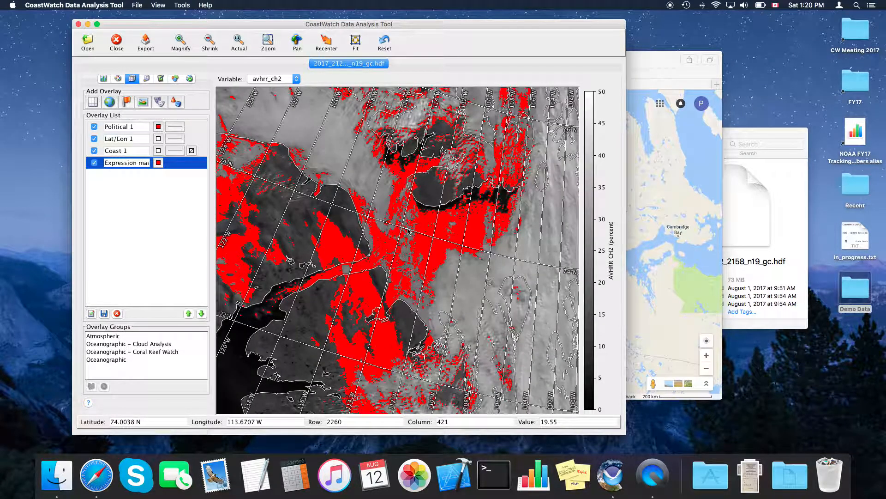
{"action": "left_click", "coordinate": [94, 163]}
{"action": "left_click", "coordinate": [94, 163]}
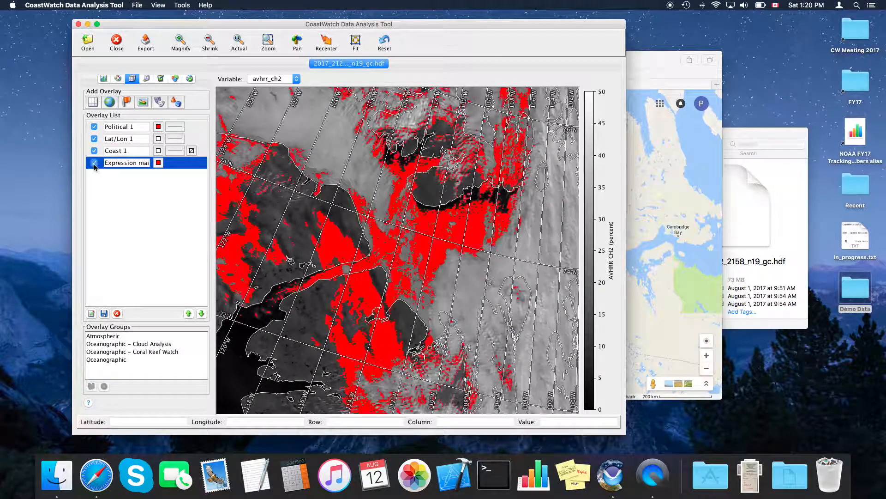
{"action": "left_click", "coordinate": [94, 163]}
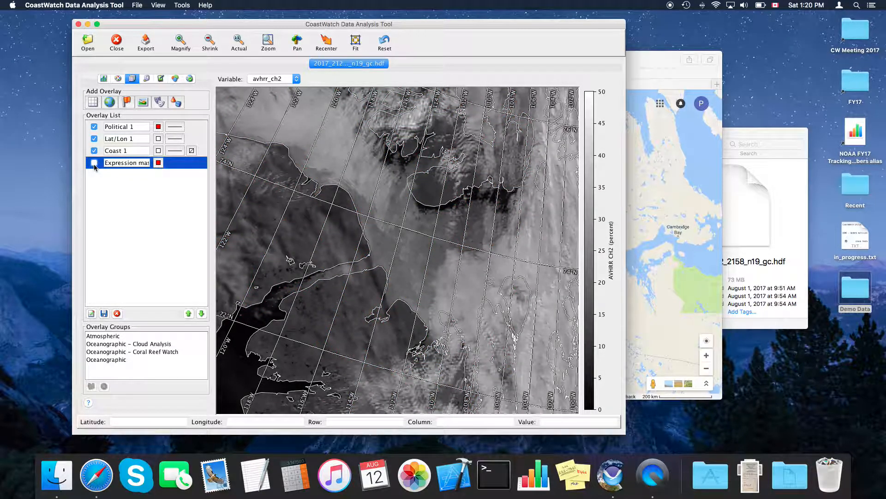
{"action": "left_click", "coordinate": [95, 163]}
{"action": "left_click", "coordinate": [94, 163]}
{"action": "left_click", "coordinate": [94, 163]}
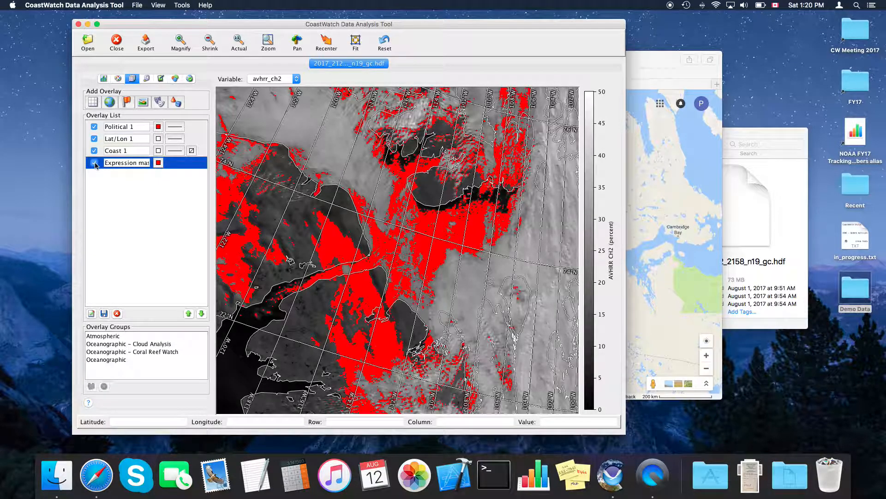
{"action": "left_click", "coordinate": [95, 164]}
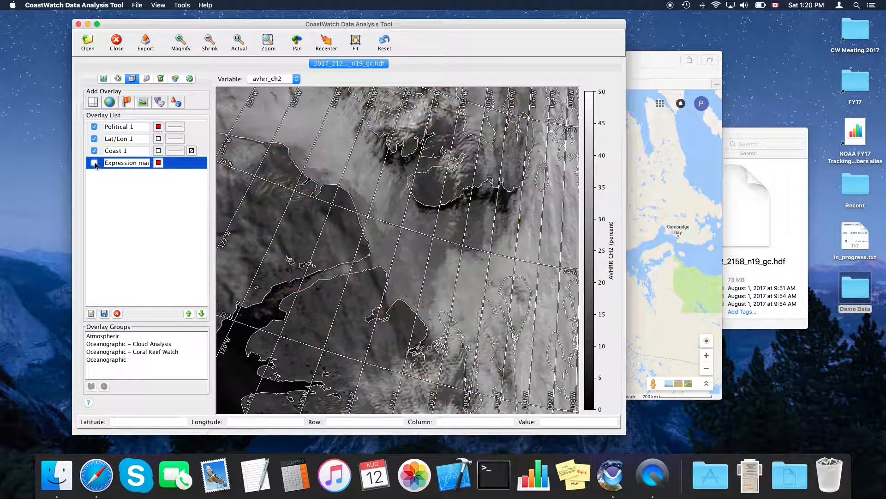
{"action": "left_click", "coordinate": [95, 163]}
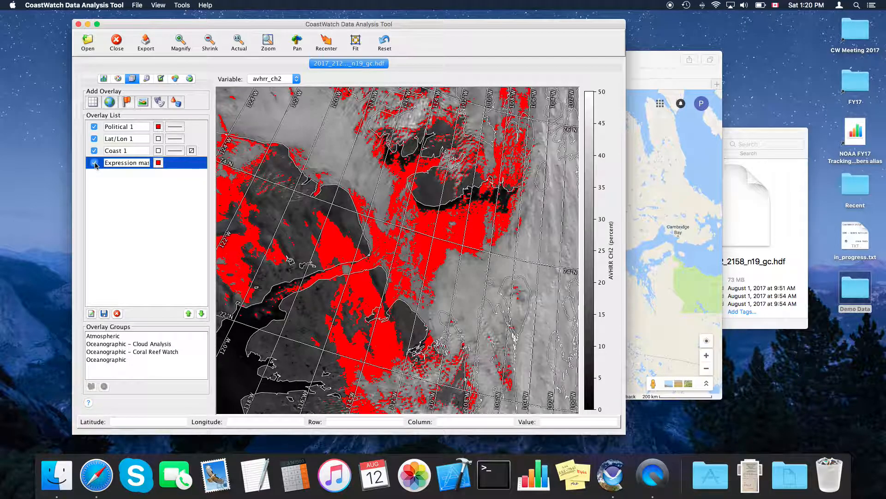
{"action": "left_click", "coordinate": [95, 163]}
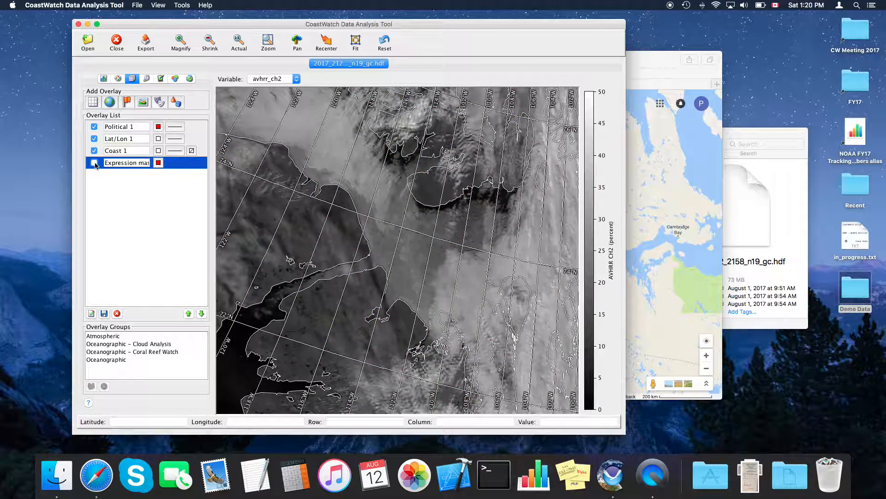
{"action": "left_click", "coordinate": [94, 163]}
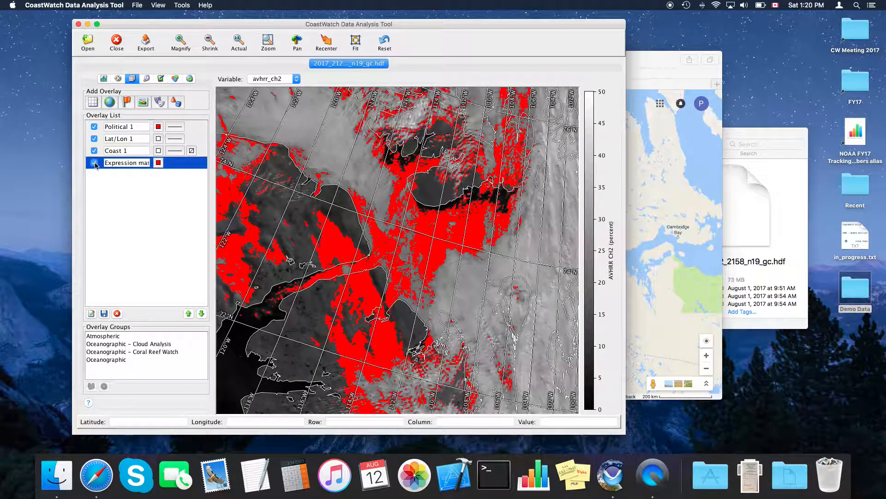
{"action": "left_click", "coordinate": [94, 164]}
{"action": "left_click", "coordinate": [95, 164]}
{"action": "left_click", "coordinate": [95, 163]}
{"action": "left_click", "coordinate": [94, 163]}
{"action": "left_click", "coordinate": [94, 164]}
{"action": "left_click", "coordinate": [95, 163]}
{"action": "left_click", "coordinate": [95, 163]}
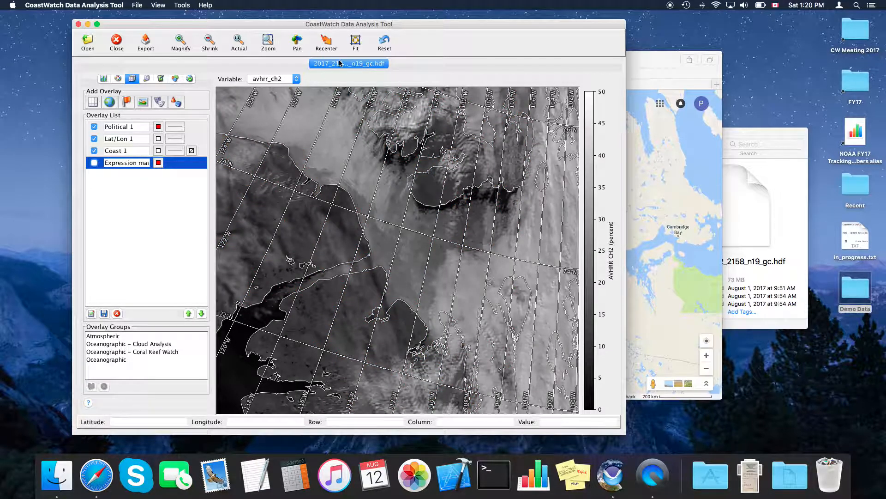
Bring the pack ice and coast back into view and set the default annotation drawing color to turquoise
{"action": "left_click", "coordinate": [210, 43]}
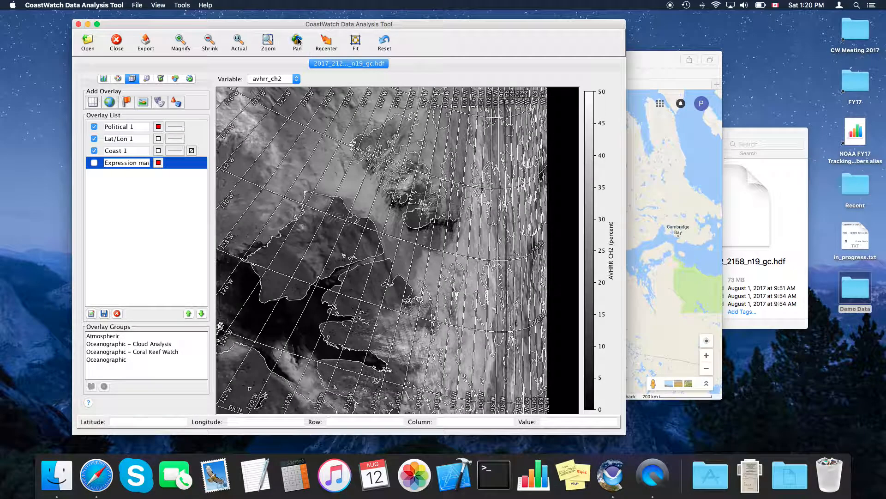
{"action": "left_click_drag", "start_coordinate": [302, 202], "coordinate": [558, 190]}
{"action": "left_click_drag", "start_coordinate": [458, 184], "coordinate": [394, 203]}
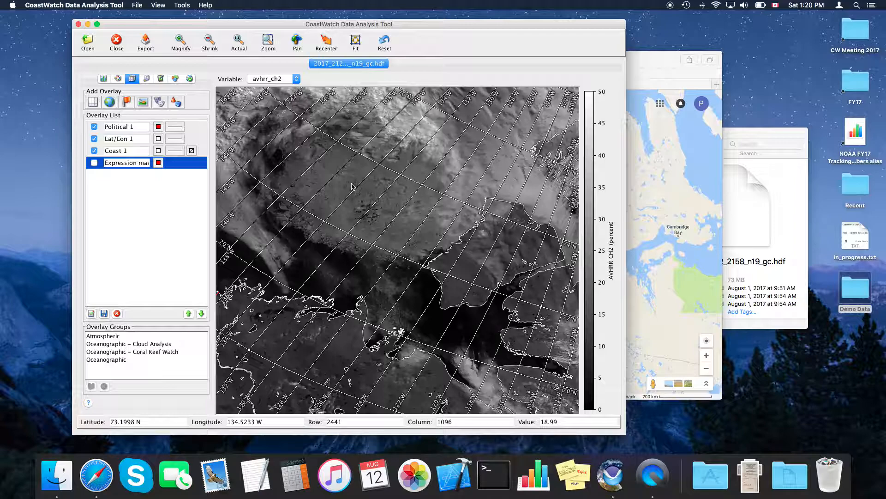
{"action": "left_click", "coordinate": [160, 79]}
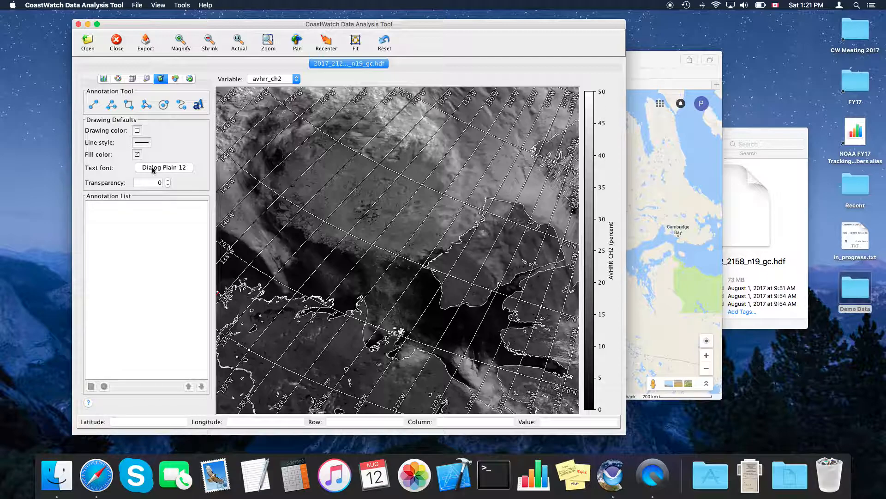
{"action": "left_click", "coordinate": [137, 131]}
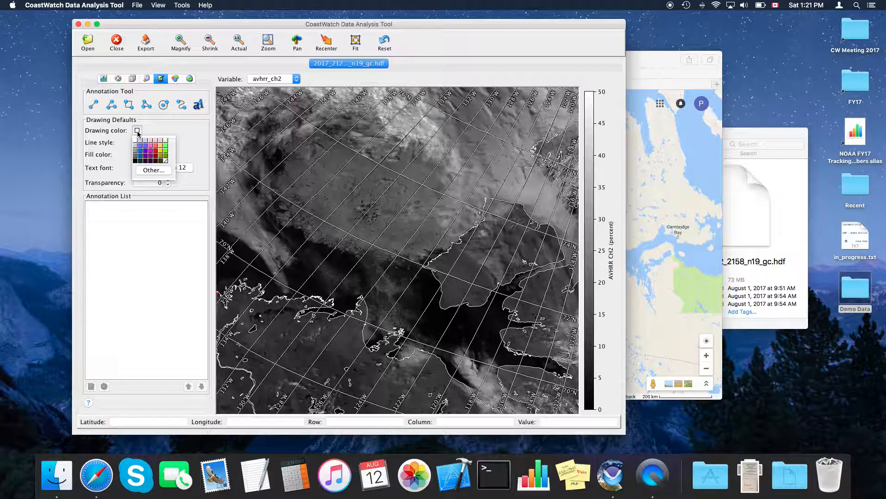
{"action": "left_click", "coordinate": [154, 170]}
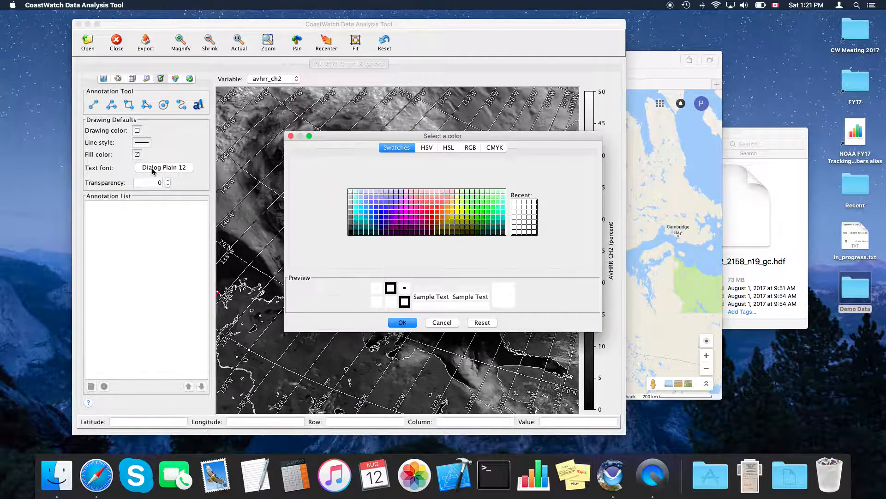
{"action": "left_click", "coordinate": [503, 218]}
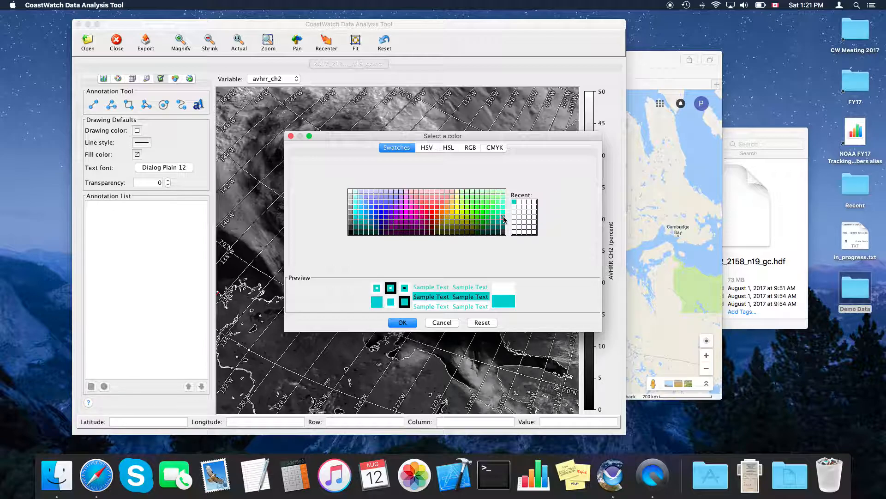
{"action": "left_click", "coordinate": [403, 323]}
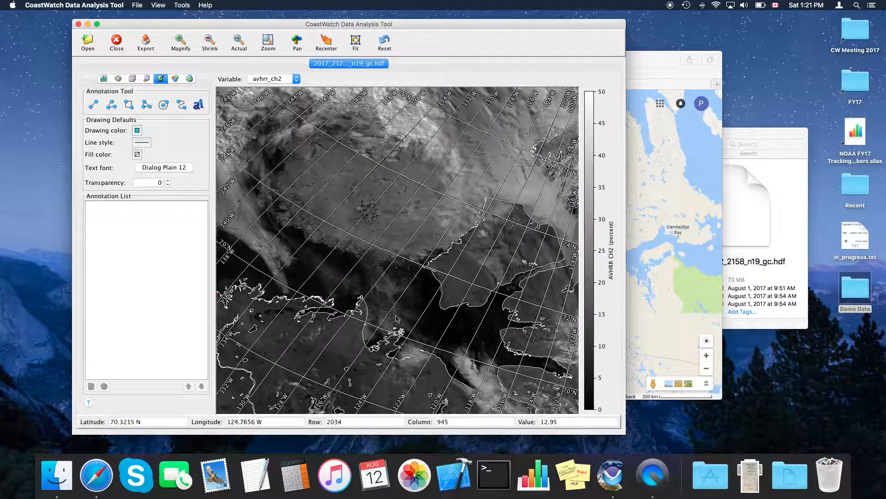
Set the default annotation text font to Dialog bold at 16 points
{"action": "left_click", "coordinate": [154, 167]}
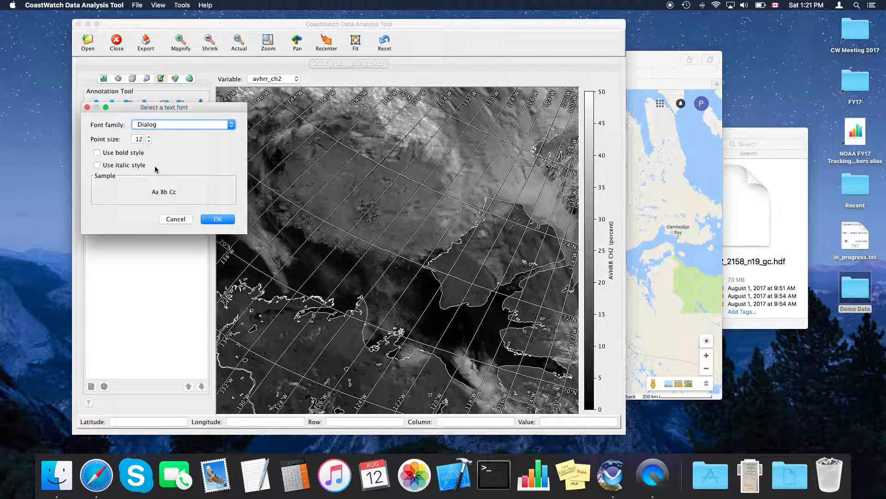
{"action": "left_click", "coordinate": [149, 137]}
{"action": "left_click", "coordinate": [149, 137]}
{"action": "left_click", "coordinate": [149, 137]}
{"action": "left_click", "coordinate": [148, 137]}
{"action": "left_click", "coordinate": [129, 155]}
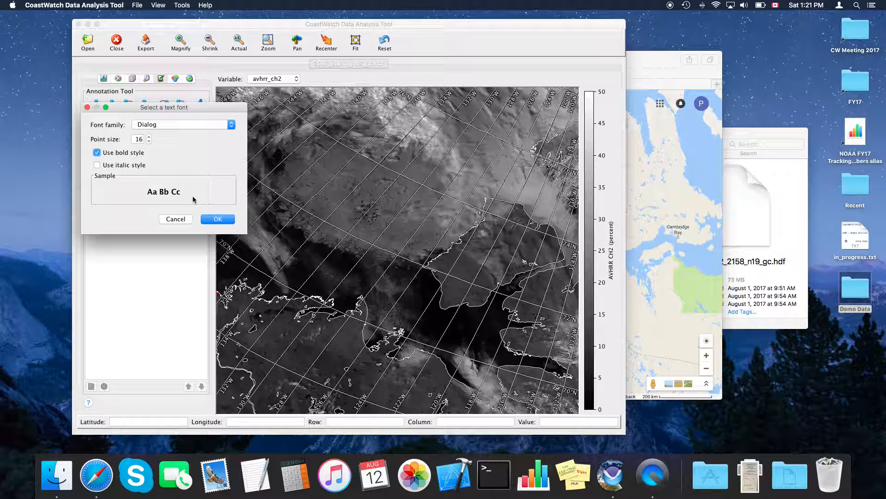
{"action": "left_click", "coordinate": [217, 220]}
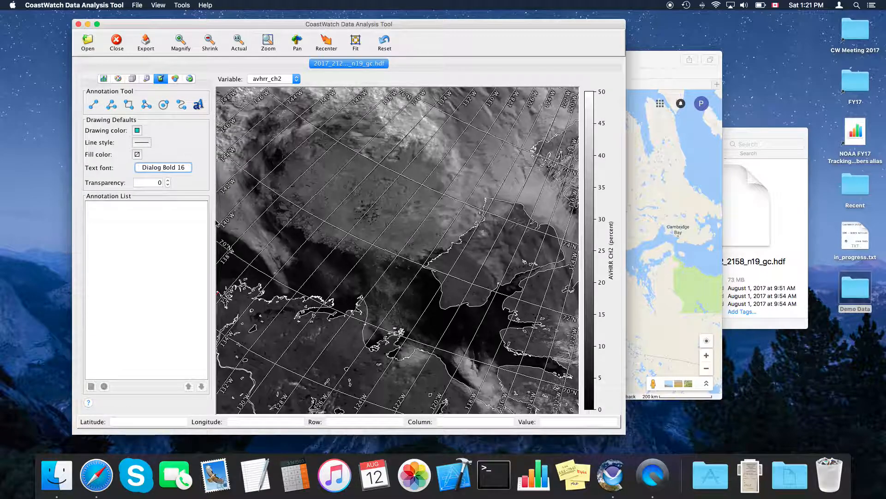
Add the text annotations "Pack ice" on the gray ice area and "Land" on the large island southeast of it
{"action": "left_click", "coordinate": [198, 107]}
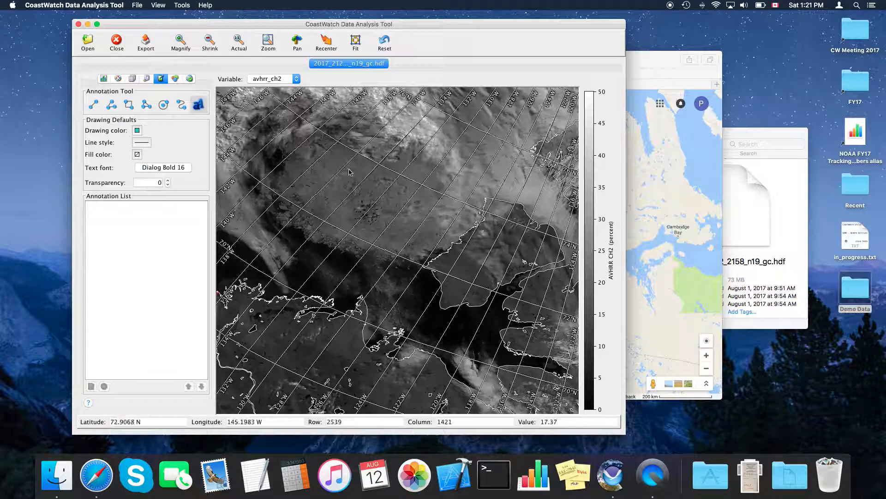
{"action": "left_click", "coordinate": [329, 202]}
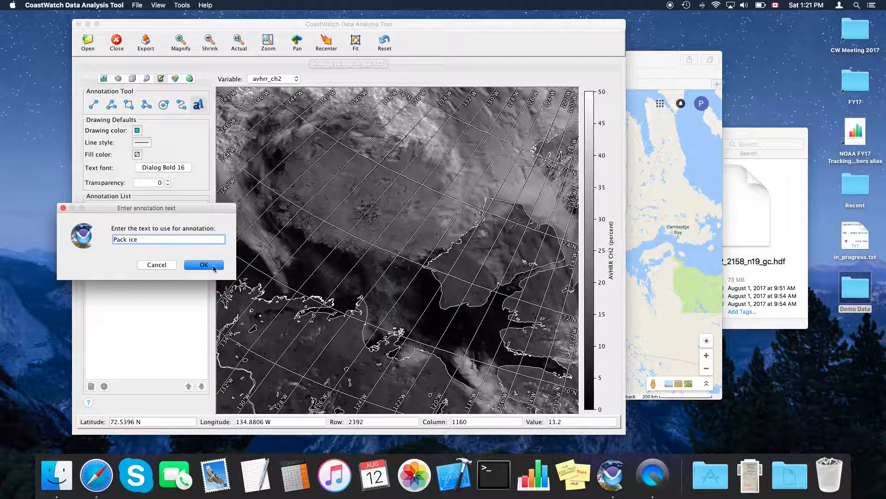
{"action": "left_click", "coordinate": [204, 264]}
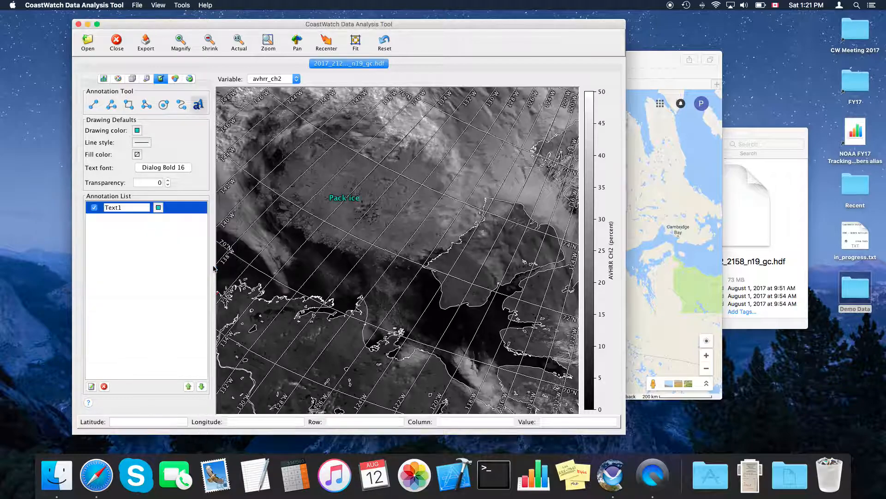
{"action": "left_click", "coordinate": [465, 274]}
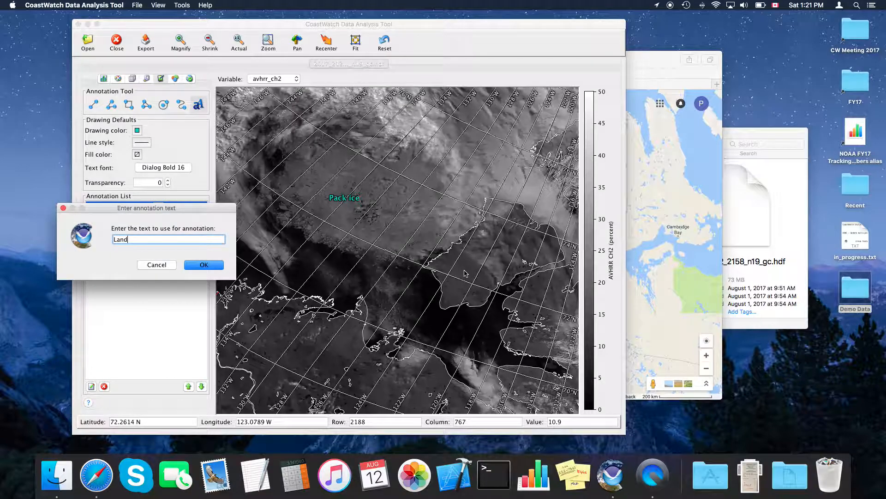
{"action": "key", "text": "Return"}
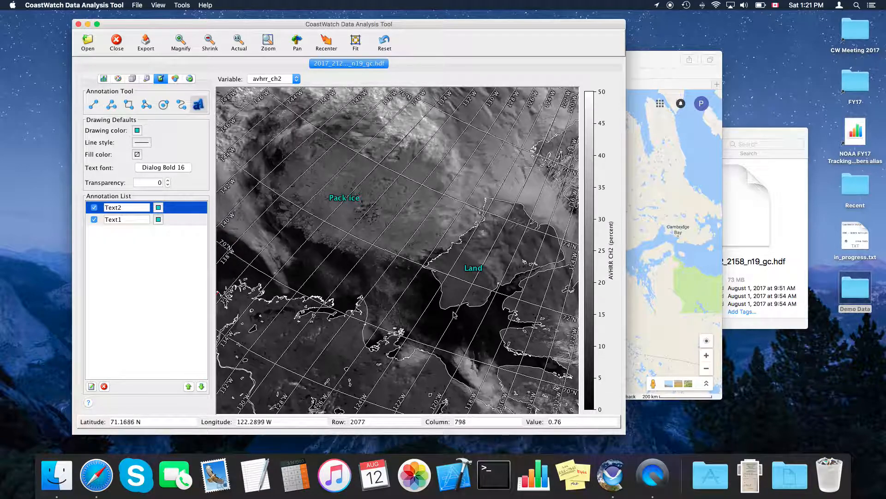
Add the text annotations "Open ocean" on the dark water south of the island and "Cloud" on the bright area north of the ice
{"action": "left_click", "coordinate": [434, 327]}
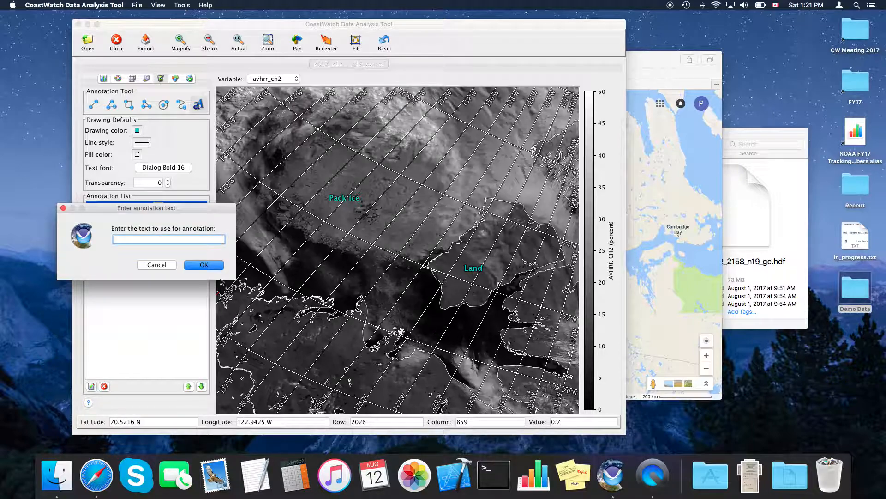
{"action": "type", "text": "Open ocean"}
{"action": "left_click", "coordinate": [204, 265]}
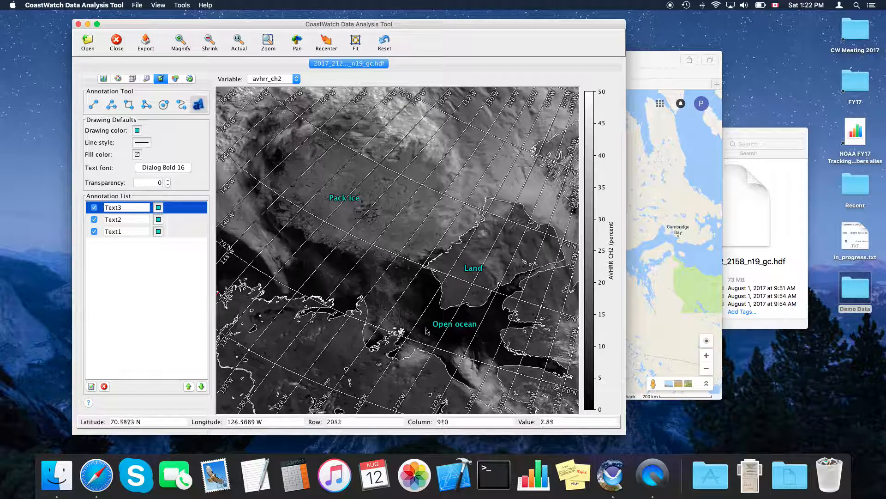
{"action": "left_click", "coordinate": [400, 129]}
{"action": "type", "text": "Cloud"}
{"action": "key", "text": "Return"}
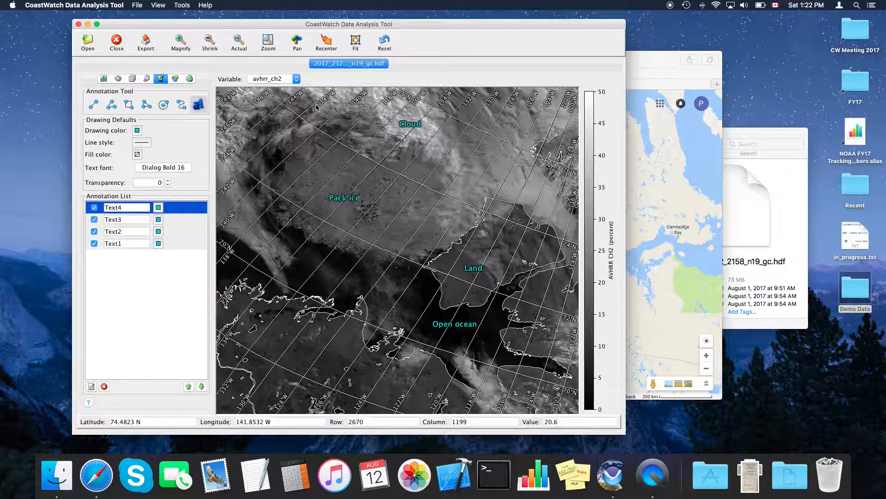
Normalize the enhancement ranges of the avhrr_ch1 and avhrr_ch2 variables for the current view
{"action": "left_click", "coordinate": [283, 81]}
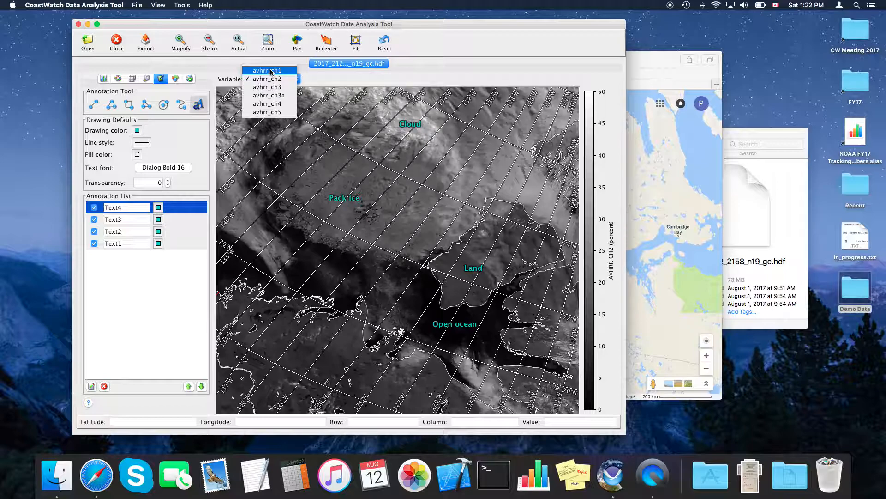
{"action": "left_click", "coordinate": [271, 71]}
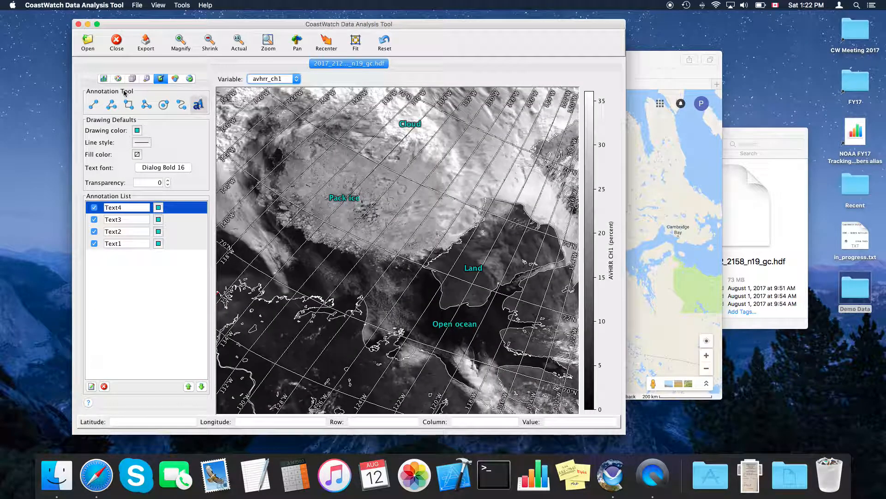
{"action": "left_click", "coordinate": [103, 78]}
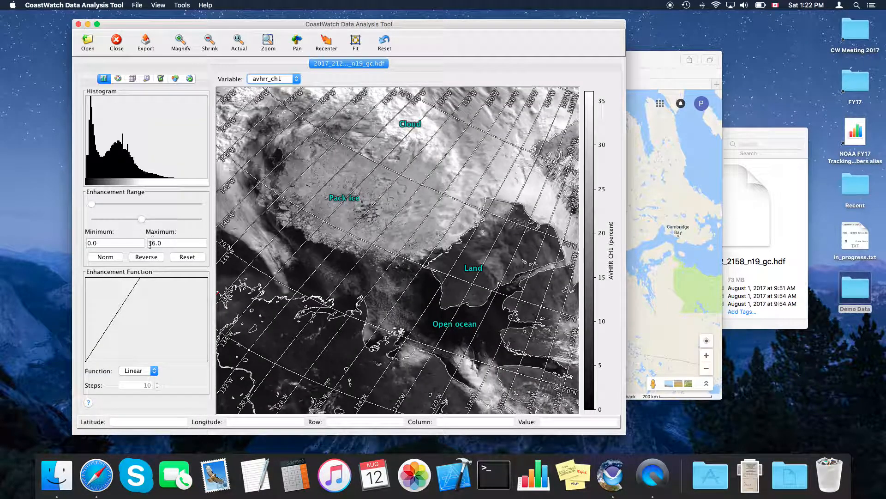
{"action": "left_click", "coordinate": [109, 260]}
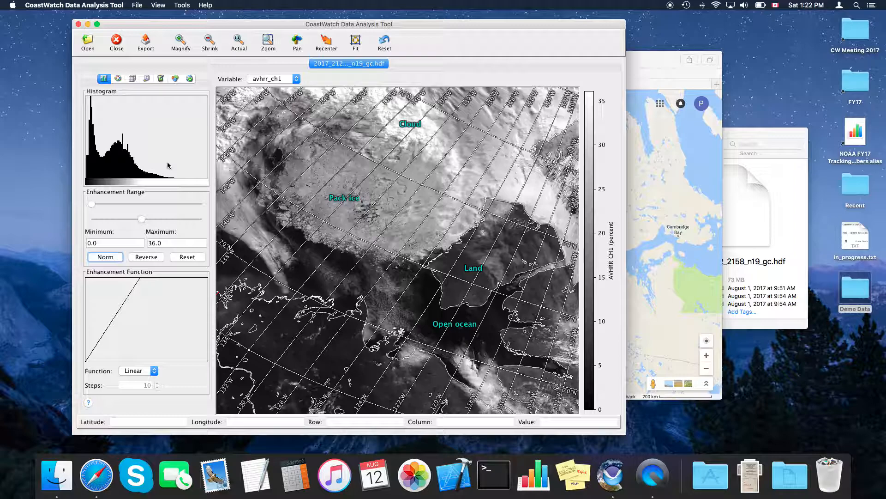
{"action": "left_click", "coordinate": [281, 79]}
{"action": "left_click", "coordinate": [281, 88]}
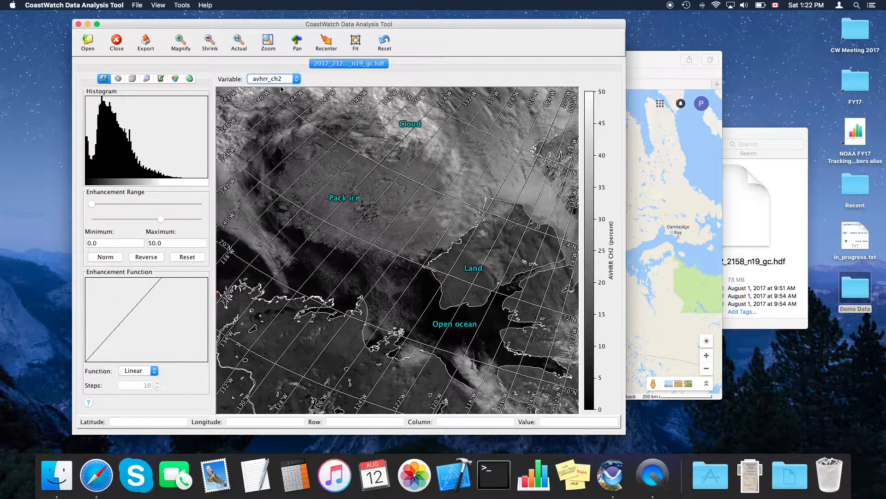
{"action": "left_click", "coordinate": [106, 257]}
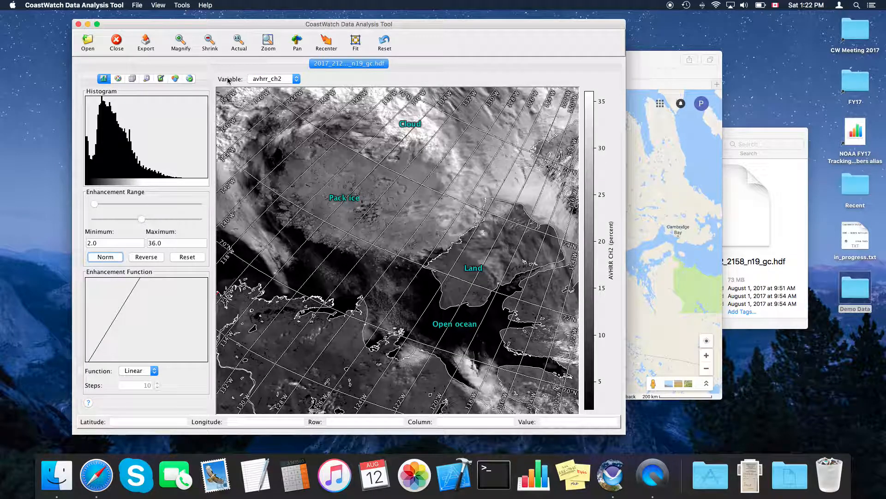
Normalize the enhancement range of the avhrr_ch4 variable and reverse it so that cold clouds take the high end of the scale
{"action": "left_click", "coordinate": [275, 79]}
{"action": "left_click", "coordinate": [278, 104]}
{"action": "left_click", "coordinate": [105, 259]}
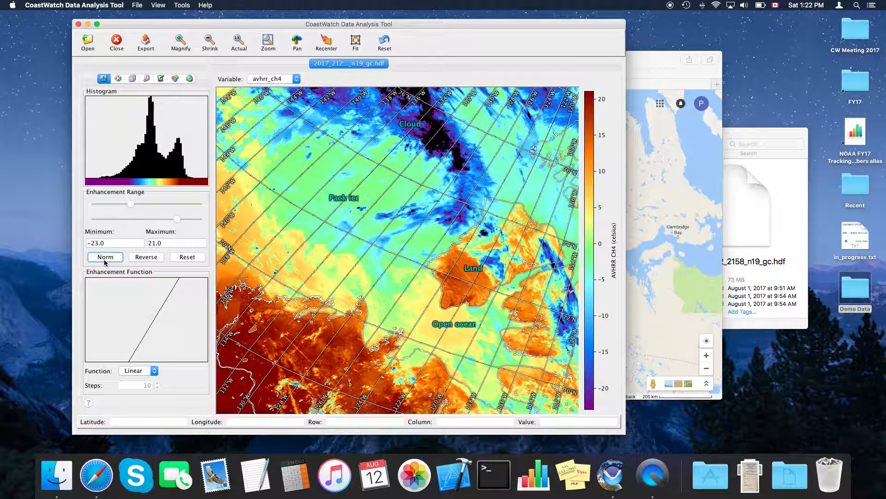
{"action": "left_click", "coordinate": [151, 260]}
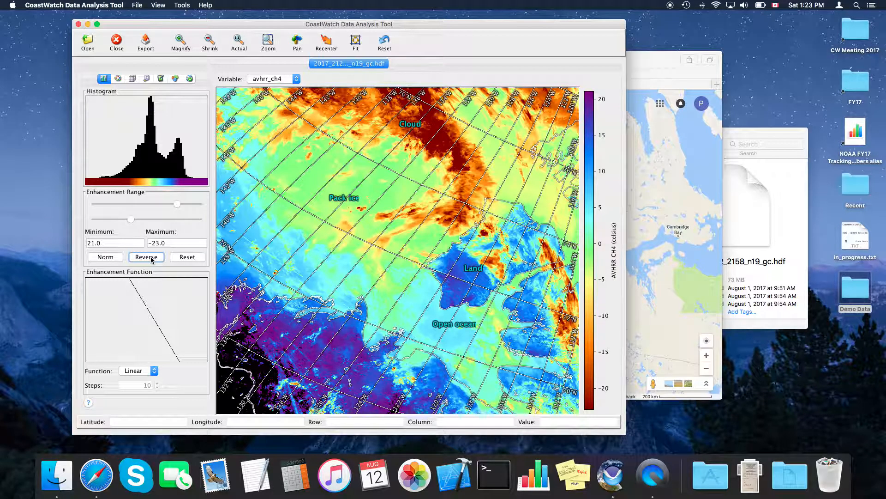
Turn on a color composite with avhrr_ch1 as red, avhrr_ch2 as green and avhrr_ch4 as blue
{"action": "left_click", "coordinate": [176, 79]}
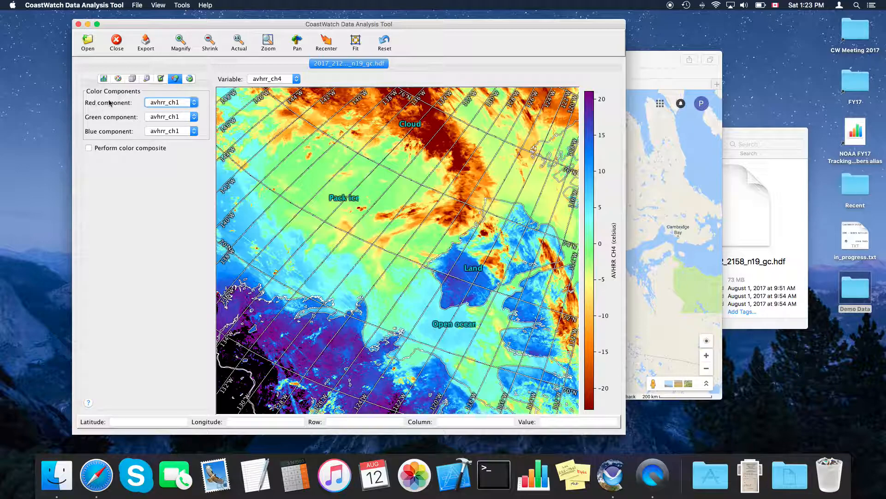
{"action": "left_click", "coordinate": [176, 119]}
{"action": "left_click", "coordinate": [177, 129]}
{"action": "left_click", "coordinate": [176, 131]}
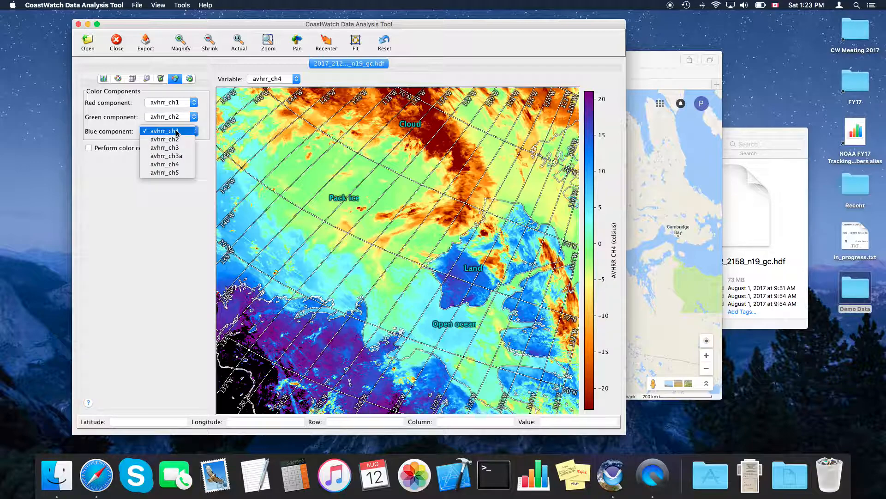
{"action": "left_click", "coordinate": [176, 165]}
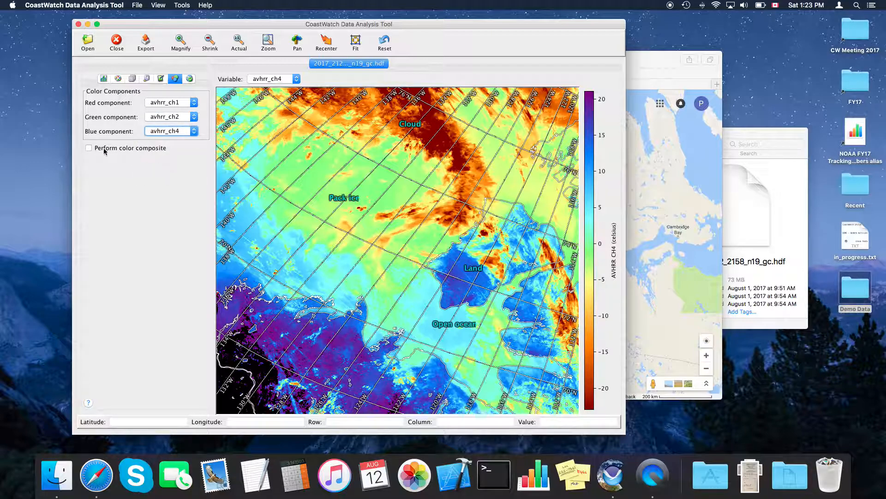
{"action": "left_click", "coordinate": [88, 148]}
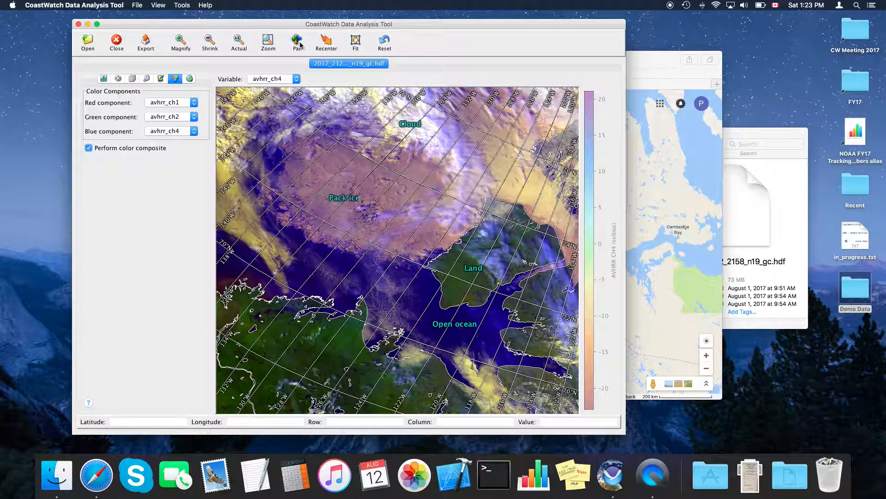
Frame the four labeled features in the composite and export it as the PNG image 2017_212_2158_n19_gc.png to Demo Data
{"action": "left_click", "coordinate": [519, 251]}
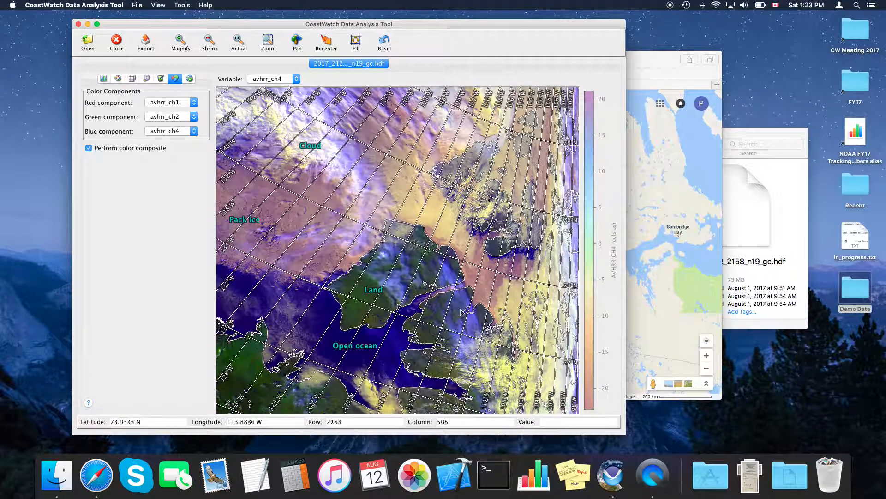
{"action": "left_click", "coordinate": [299, 44]}
{"action": "left_click_drag", "start_coordinate": [332, 228], "coordinate": [402, 266]}
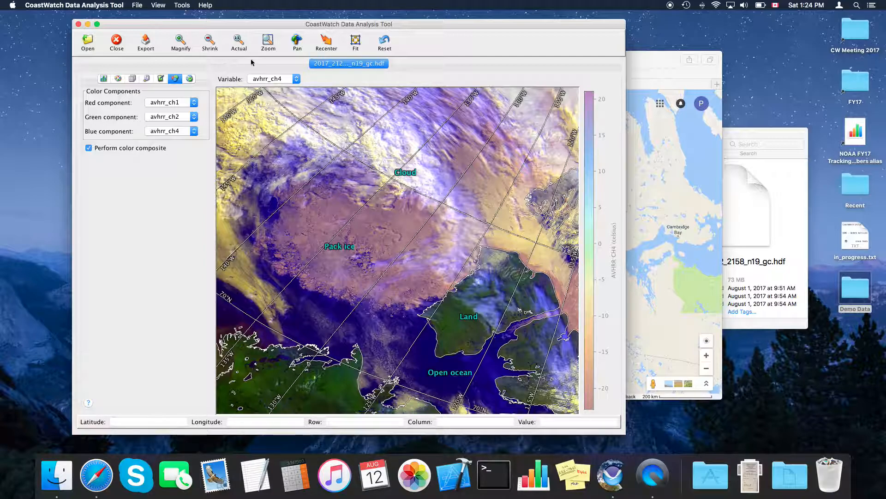
{"action": "left_click", "coordinate": [297, 42]}
{"action": "left_click_drag", "start_coordinate": [366, 175], "coordinate": [354, 158]}
{"action": "left_click", "coordinate": [268, 42]}
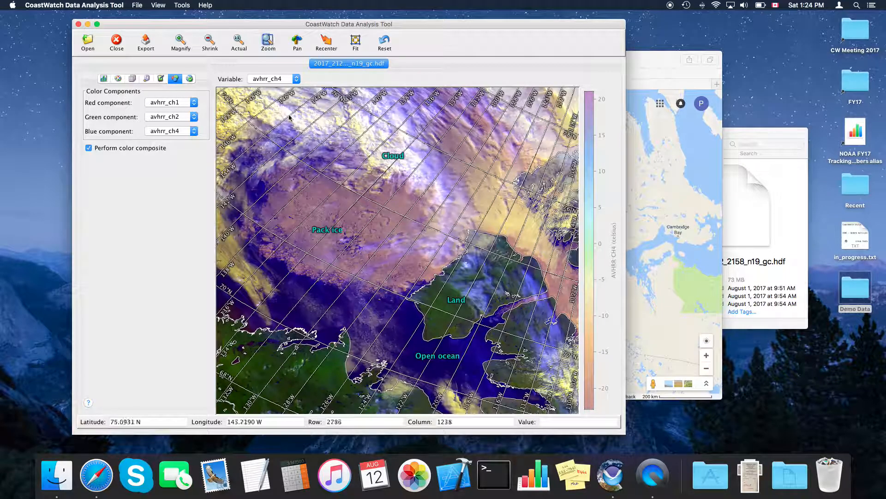
{"action": "left_click_drag", "start_coordinate": [267, 125], "coordinate": [544, 380]}
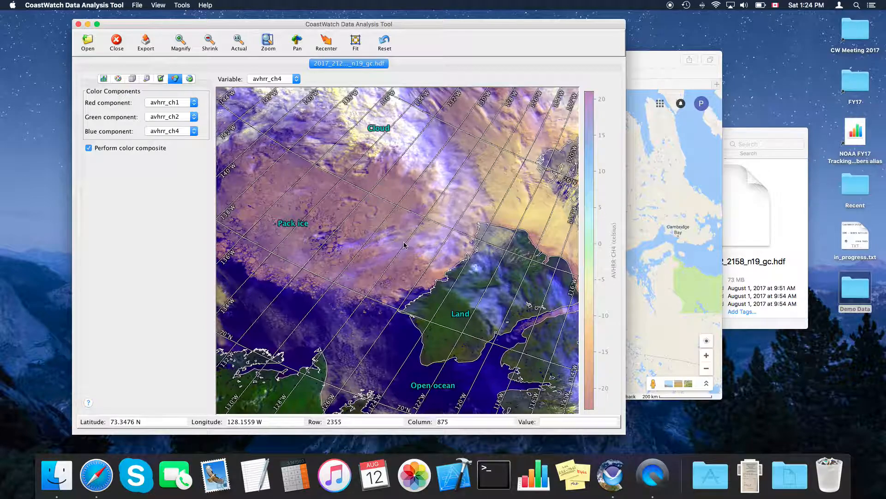
{"action": "left_click", "coordinate": [144, 44]}
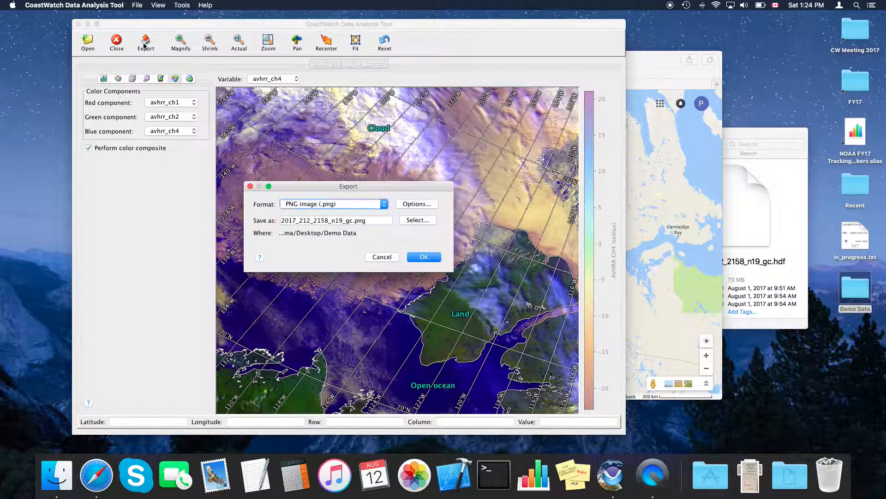
{"action": "left_click", "coordinate": [422, 257]}
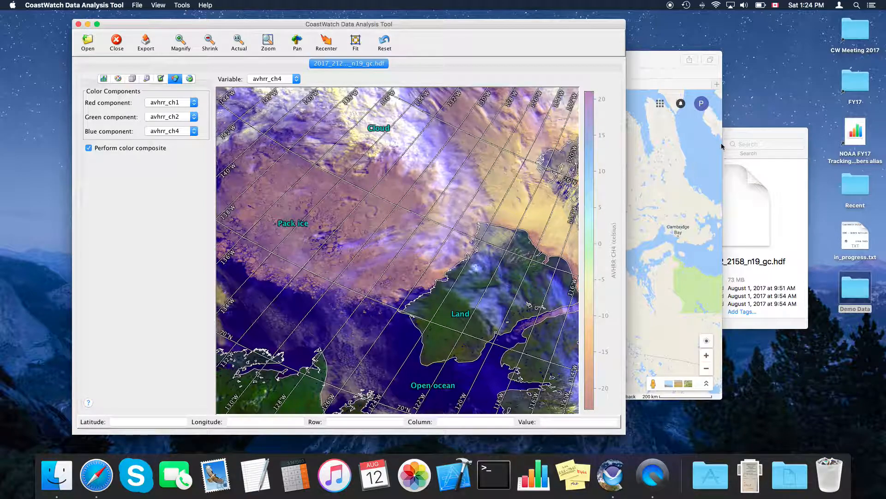
Switch to Finder and open the exported 2017_212_2158_n19_gc.png from the Demo Data folder in Preview
{"action": "left_click", "coordinate": [745, 136]}
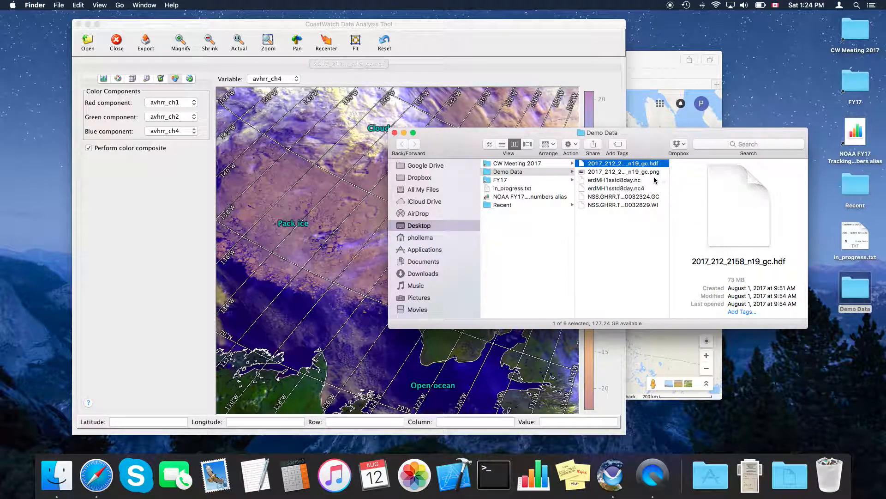
{"action": "left_click", "coordinate": [636, 173]}
{"action": "double_click", "coordinate": [636, 173]}
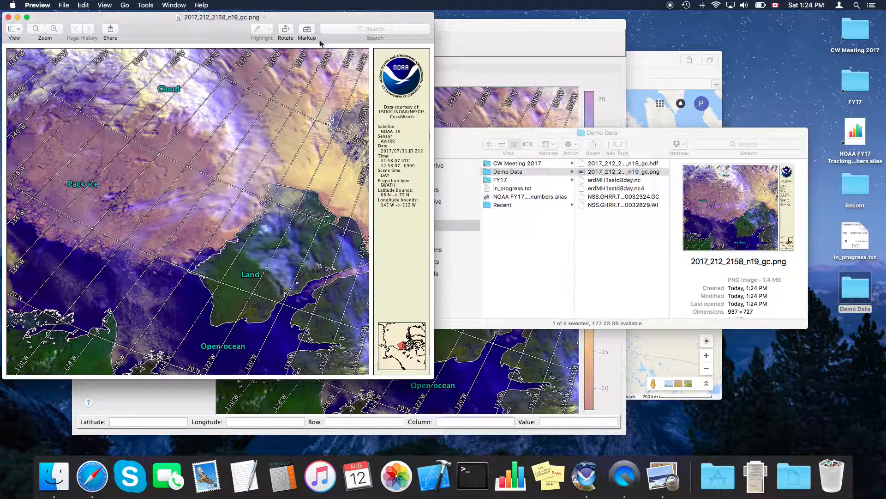
{"action": "left_click_drag", "start_coordinate": [331, 18], "coordinate": [362, 46]}
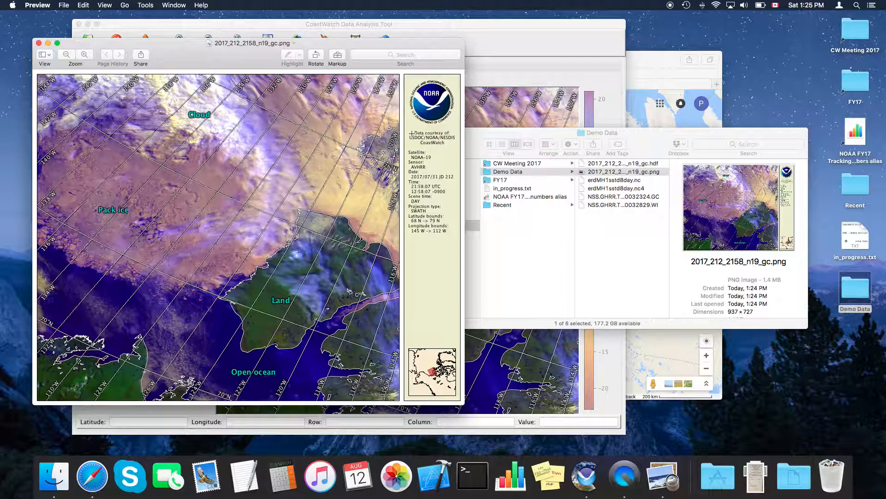
{"action": "left_click_drag", "start_coordinate": [247, 57], "coordinate": [259, 56]}
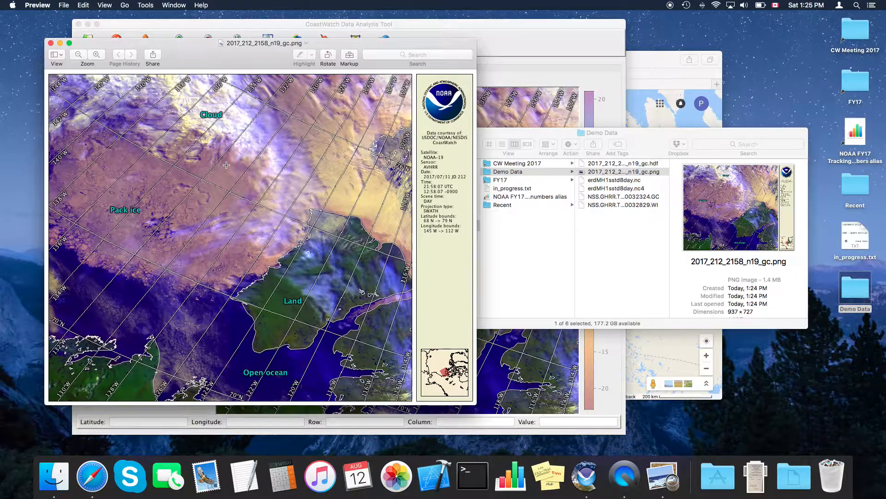
Examine the exported PNG up close, including its labels, grid lines and the satellite, date and bounds details in the legend, and close it
{"action": "scroll", "coordinate": [226, 164], "scroll_direction": "up", "scroll_amount": 5}
{"action": "scroll", "coordinate": [227, 165], "scroll_direction": "up", "scroll_amount": 10}
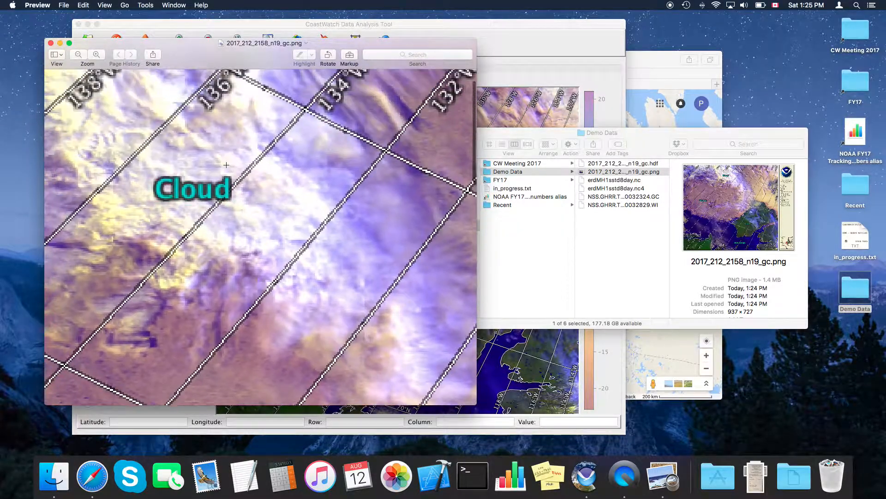
{"action": "scroll", "coordinate": [226, 165], "scroll_direction": "right", "scroll_amount": 15}
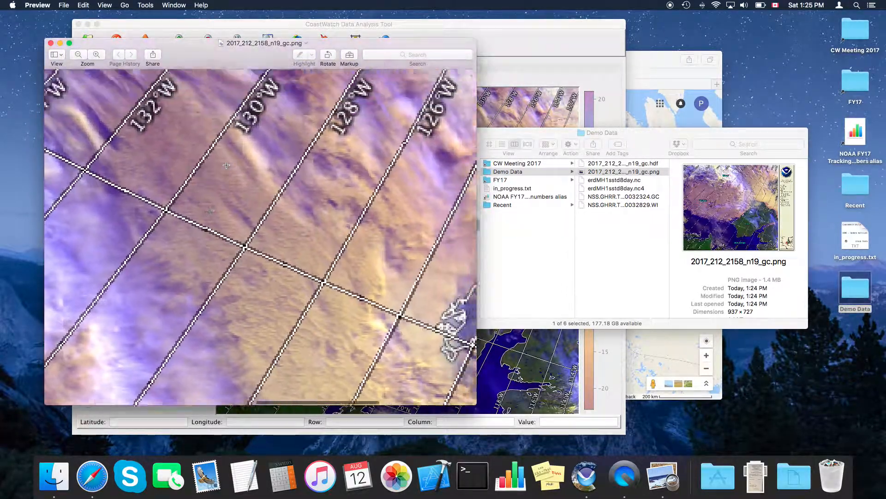
{"action": "scroll", "coordinate": [226, 164], "scroll_direction": "right", "scroll_amount": 5}
{"action": "scroll", "coordinate": [226, 165], "scroll_direction": "down", "scroll_amount": 10}
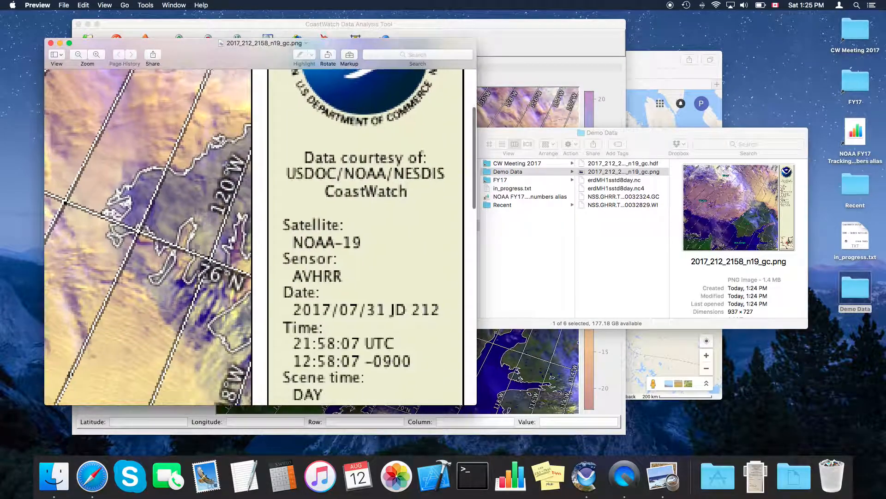
{"action": "scroll", "coordinate": [227, 164], "scroll_direction": "down", "scroll_amount": 3}
{"action": "scroll", "coordinate": [226, 165], "scroll_direction": "right", "scroll_amount": 1}
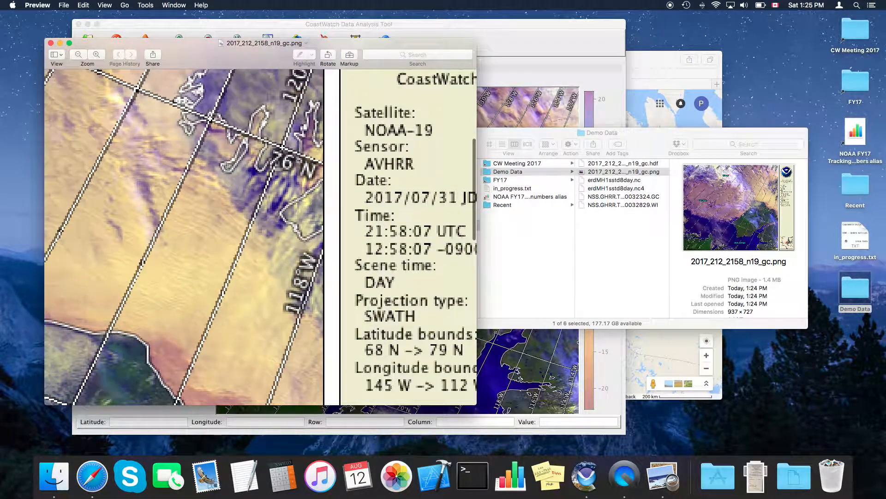
{"action": "scroll", "coordinate": [227, 165], "scroll_direction": "down", "scroll_amount": 10}
{"action": "scroll", "coordinate": [227, 164], "scroll_direction": "right", "scroll_amount": 3}
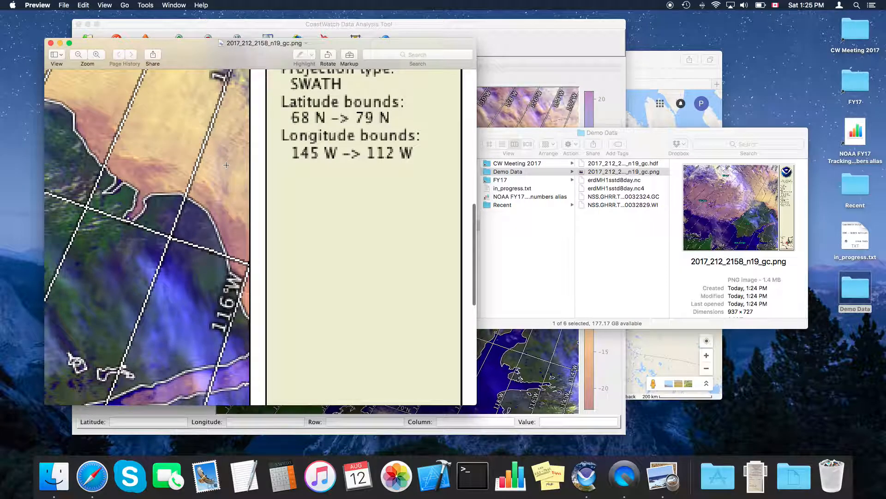
{"action": "left_click", "coordinate": [51, 43]}
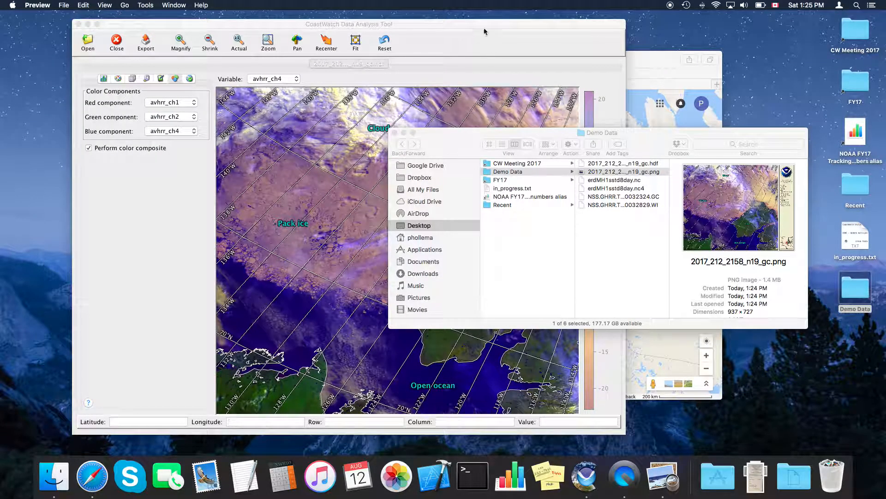
Return to CoastWatch Data Analysis Tool and export the composite as the PDF document 2017_212_2158_n19_gc.pdf to Demo Data
{"action": "left_click", "coordinate": [482, 26]}
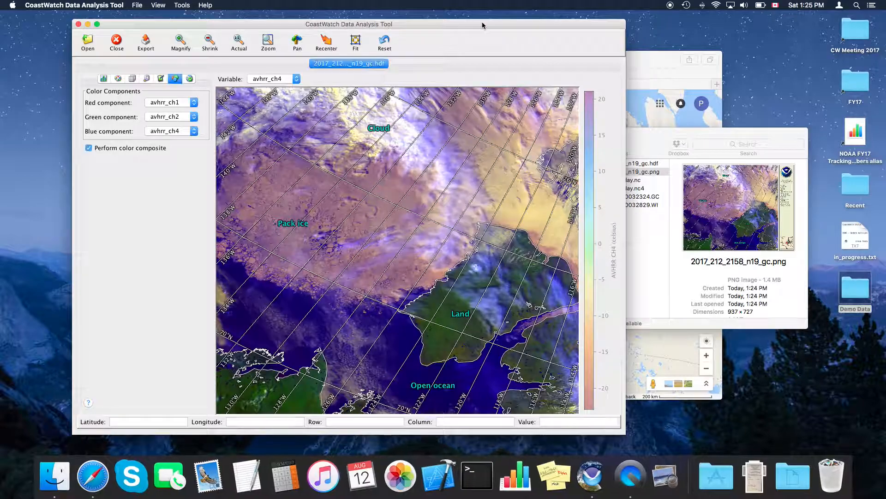
{"action": "left_click", "coordinate": [152, 45]}
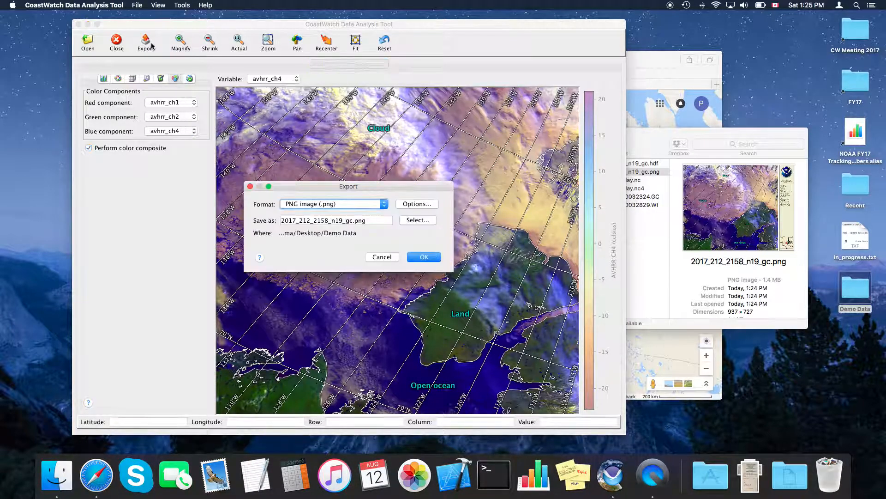
{"action": "left_click", "coordinate": [361, 209]}
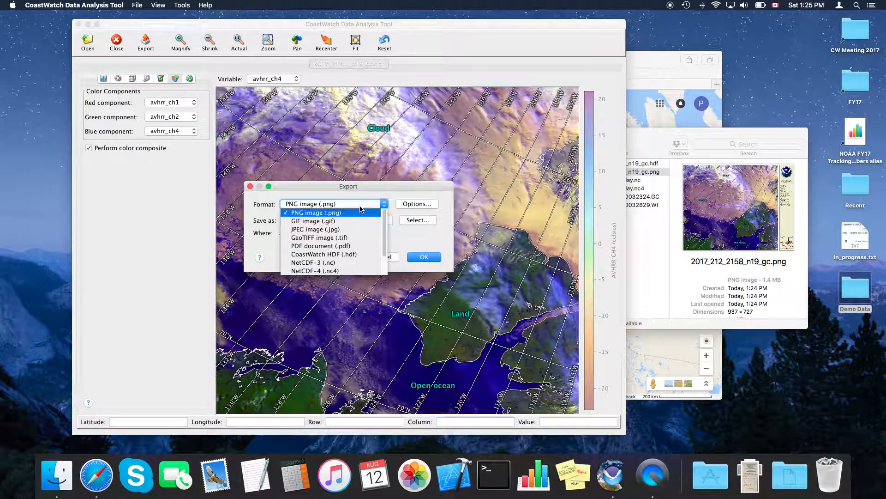
{"action": "left_click", "coordinate": [341, 247]}
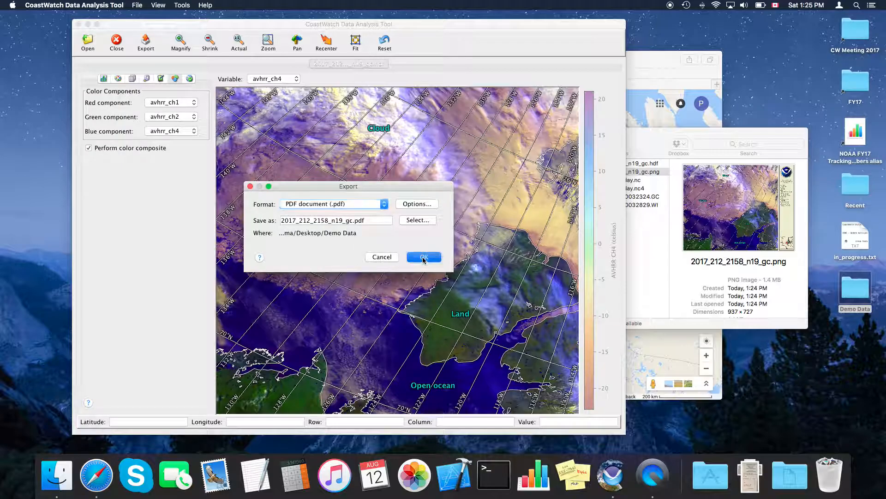
{"action": "left_click", "coordinate": [423, 258]}
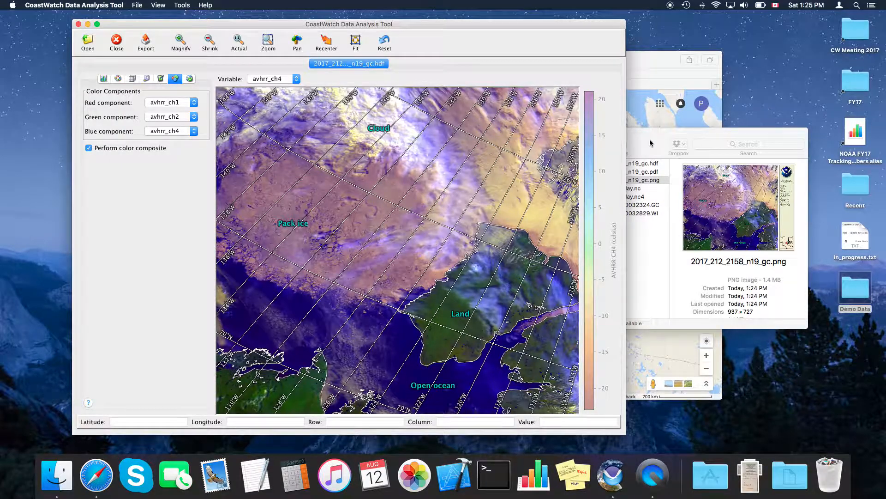
Switch to Finder and open the exported 2017_212_2158_n19_gc.pdf from the Demo Data folder in Preview
{"action": "left_click", "coordinate": [648, 145]}
{"action": "left_click", "coordinate": [637, 174]}
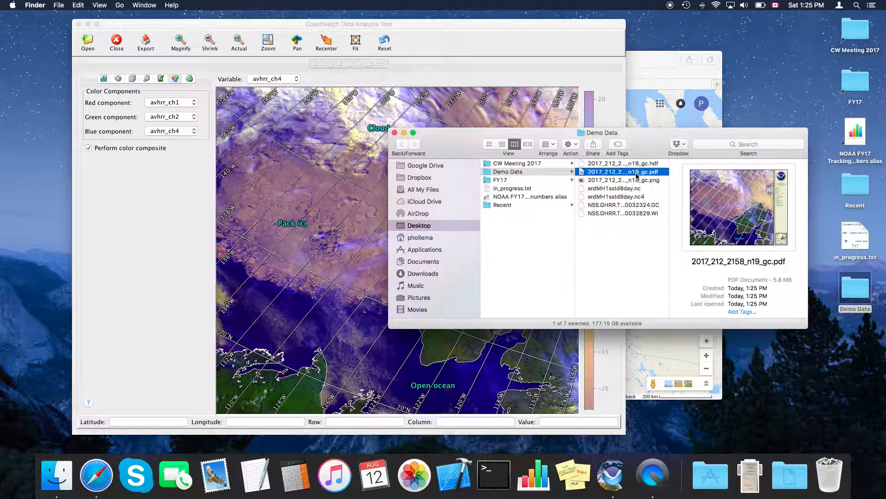
{"action": "double_click", "coordinate": [617, 173]}
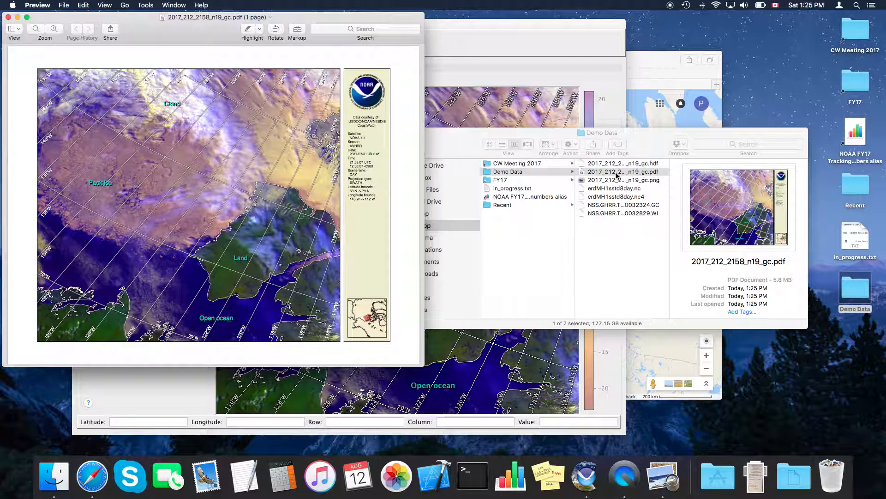
Examine the exported PDF up close, including its coastlines, grid lines, NOAA logo and the legend text
{"action": "left_click_drag", "start_coordinate": [316, 27], "coordinate": [345, 63]}
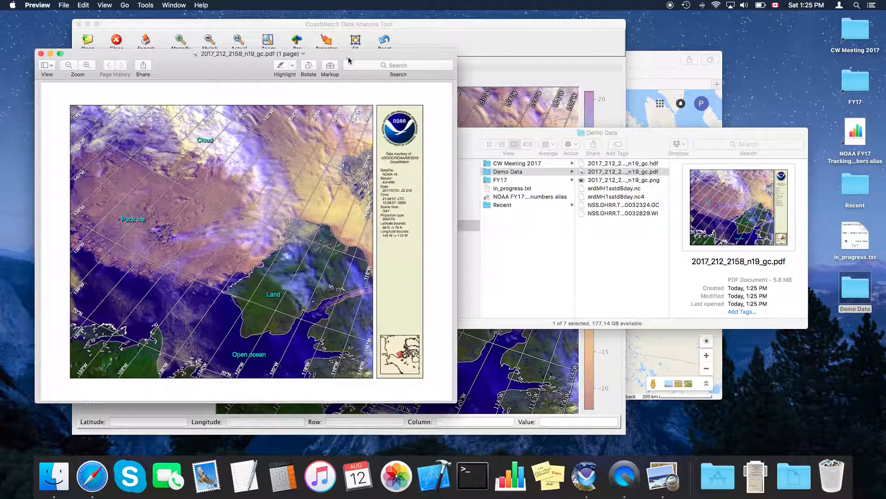
{"action": "scroll", "coordinate": [277, 177], "scroll_direction": "up", "scroll_amount": 10}
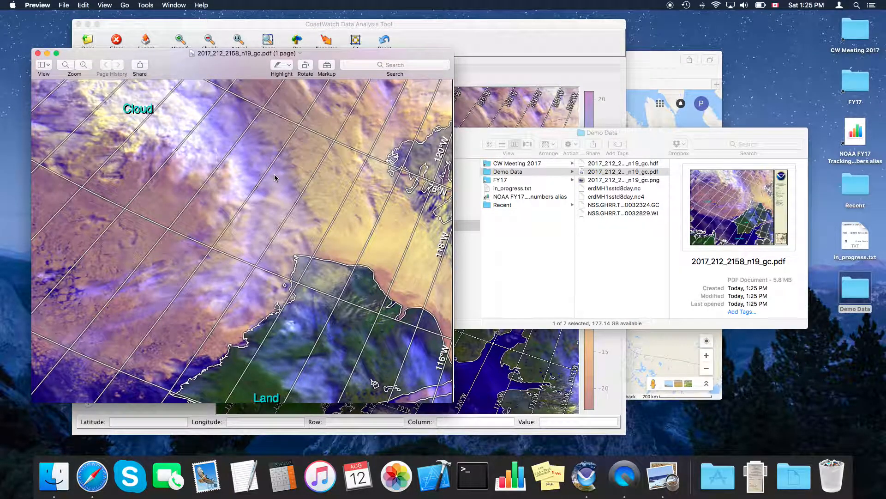
{"action": "scroll", "coordinate": [274, 178], "scroll_direction": "down", "scroll_amount": 5}
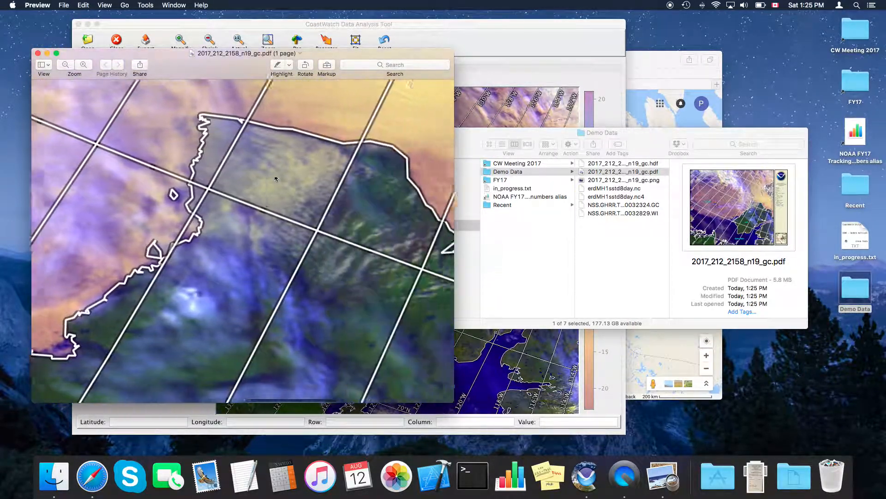
{"action": "scroll", "coordinate": [275, 180], "scroll_direction": "down", "scroll_amount": 3}
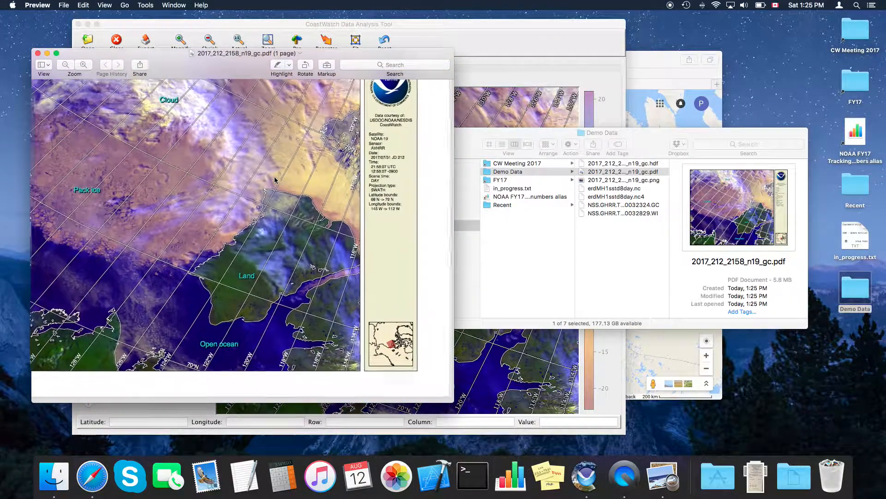
{"action": "scroll", "coordinate": [363, 184], "scroll_direction": "up", "scroll_amount": 10}
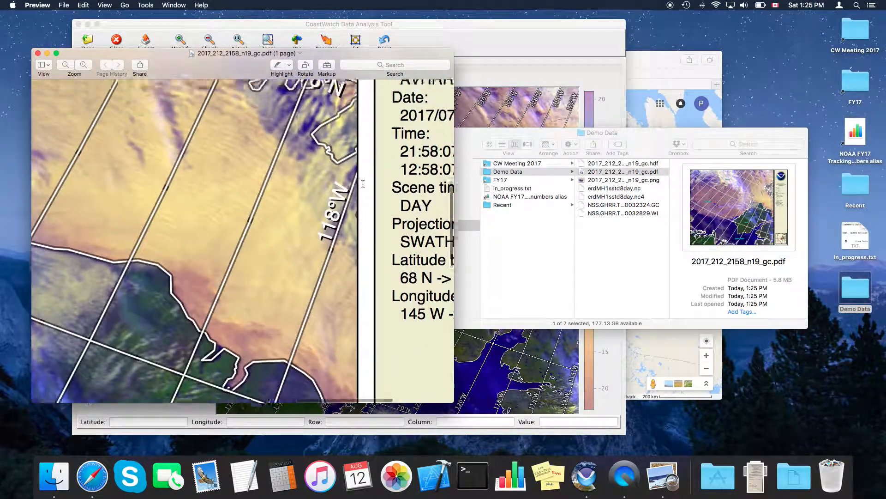
{"action": "scroll", "coordinate": [362, 184], "scroll_direction": "down", "scroll_amount": 3}
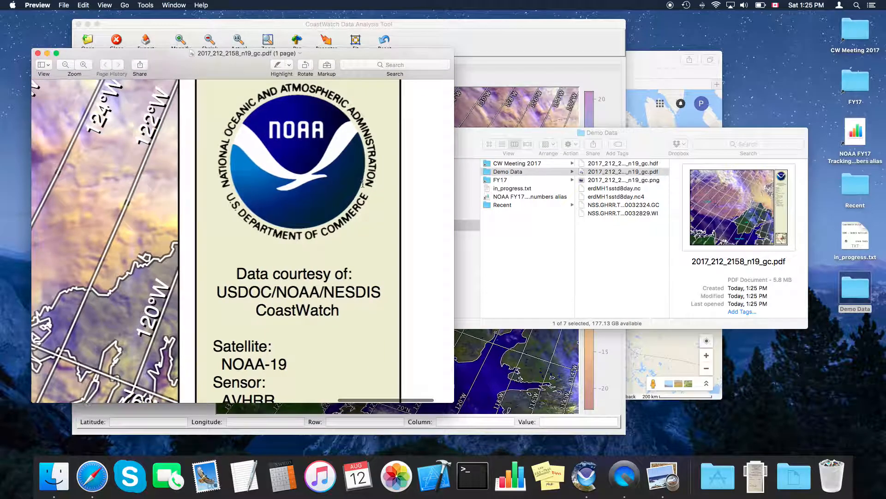
{"action": "scroll", "coordinate": [363, 184], "scroll_direction": "up", "scroll_amount": 3}
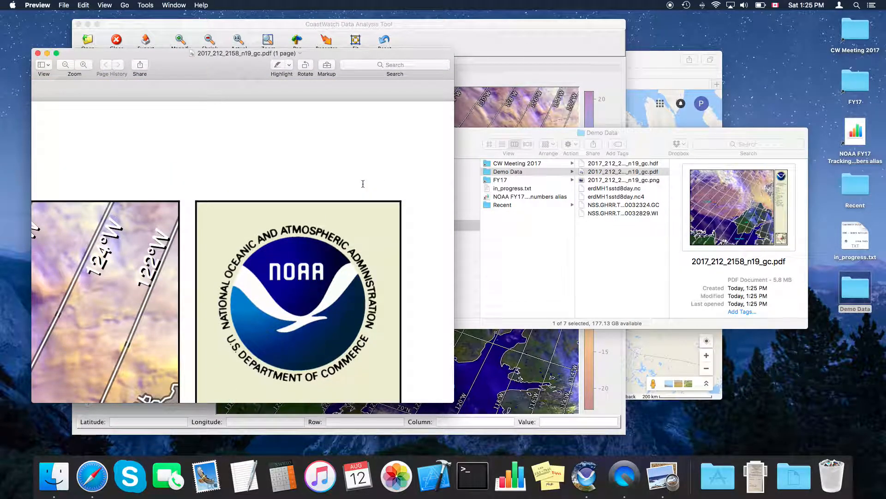
{"action": "scroll", "coordinate": [363, 183], "scroll_direction": "down", "scroll_amount": 5}
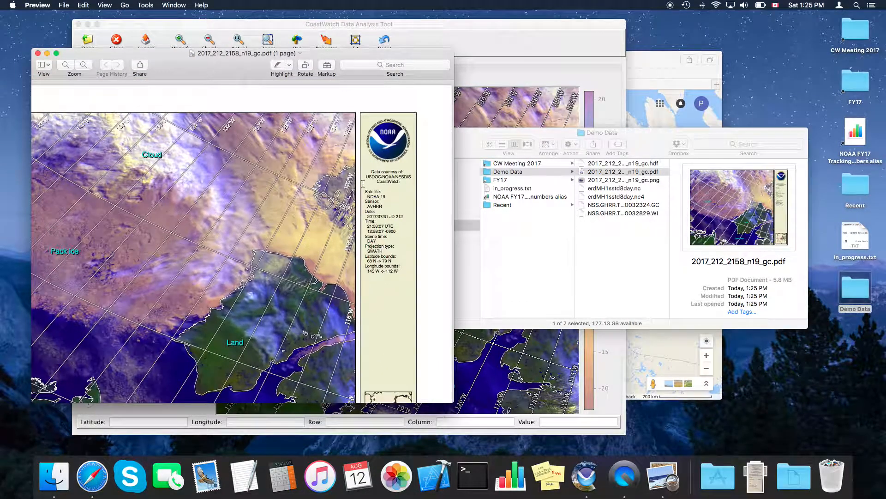
Examine the PDF's Cloud and Pack ice labels and grid annotations up close, view the whole page, and close the document
{"action": "scroll", "coordinate": [363, 183], "scroll_direction": "left", "scroll_amount": 3}
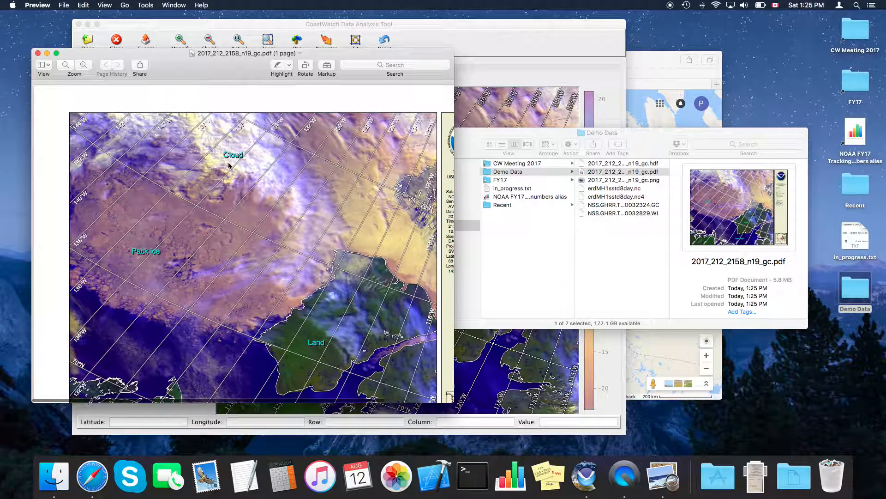
{"action": "scroll", "coordinate": [228, 165], "scroll_direction": "up", "scroll_amount": 8}
{"action": "scroll", "coordinate": [229, 165], "scroll_direction": "up", "scroll_amount": 5}
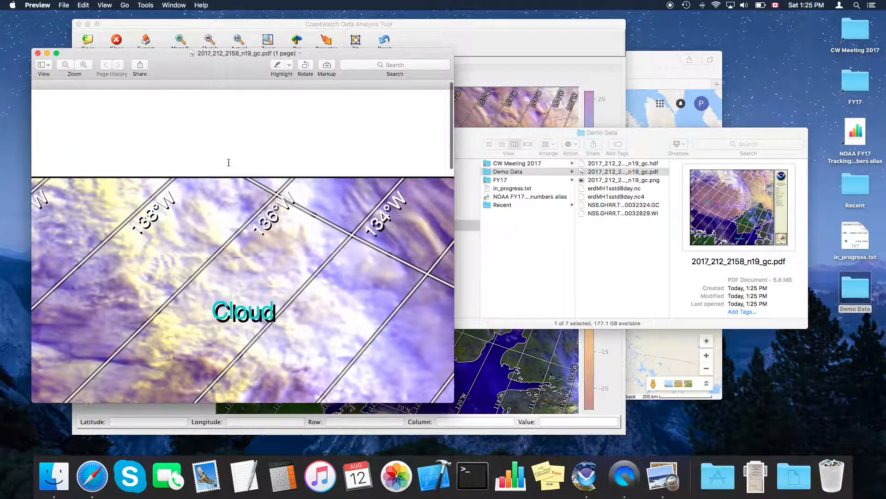
{"action": "scroll", "coordinate": [228, 162], "scroll_direction": "left", "scroll_amount": 4}
{"action": "scroll", "coordinate": [228, 163], "scroll_direction": "down", "scroll_amount": 10}
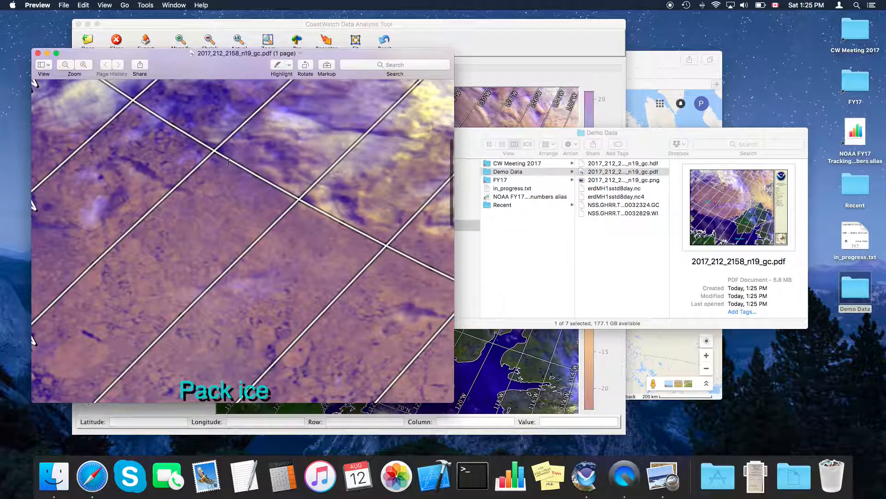
{"action": "scroll", "coordinate": [229, 162], "scroll_direction": "down", "scroll_amount": 5}
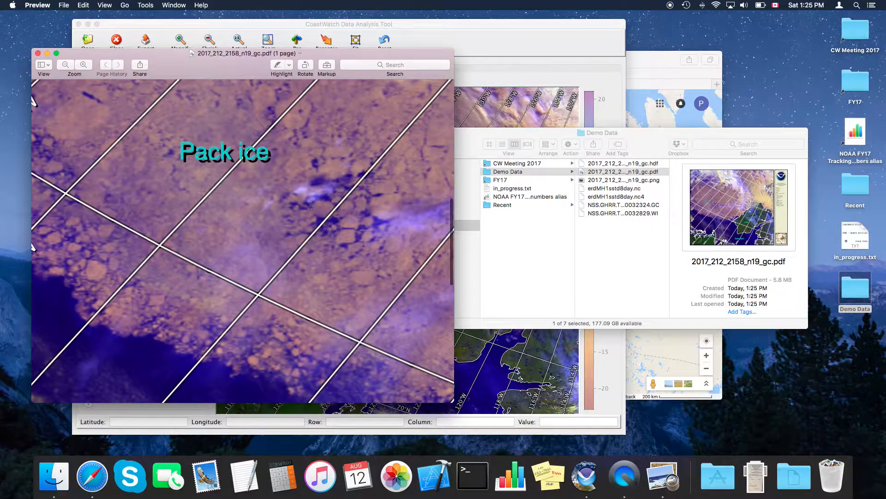
{"action": "scroll", "coordinate": [304, 207], "scroll_direction": "down", "scroll_amount": 5}
{"action": "scroll", "coordinate": [304, 206], "scroll_direction": "right", "scroll_amount": 3}
{"action": "scroll", "coordinate": [304, 206], "scroll_direction": "down", "scroll_amount": 5}
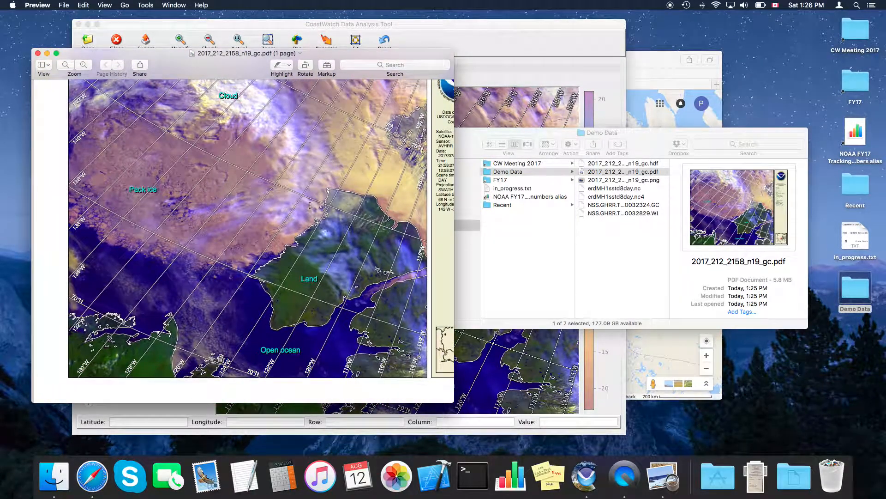
{"action": "scroll", "coordinate": [276, 160], "scroll_direction": "down", "scroll_amount": 5}
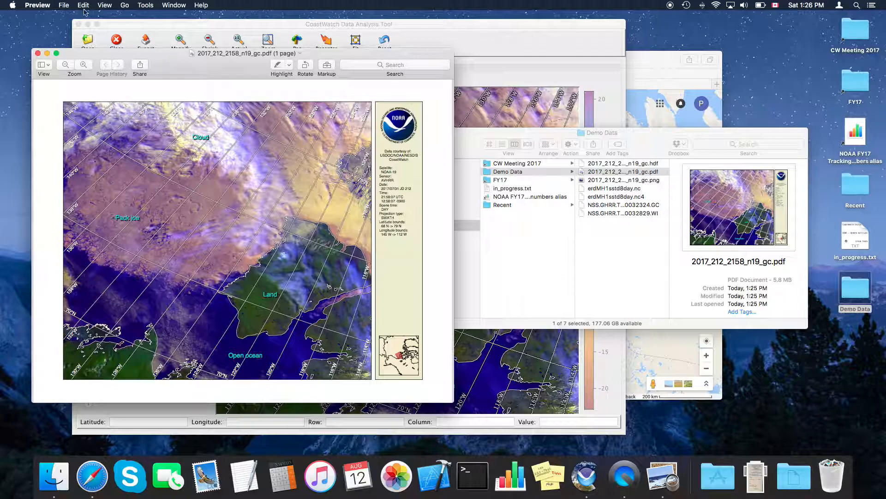
{"action": "left_click", "coordinate": [38, 54]}
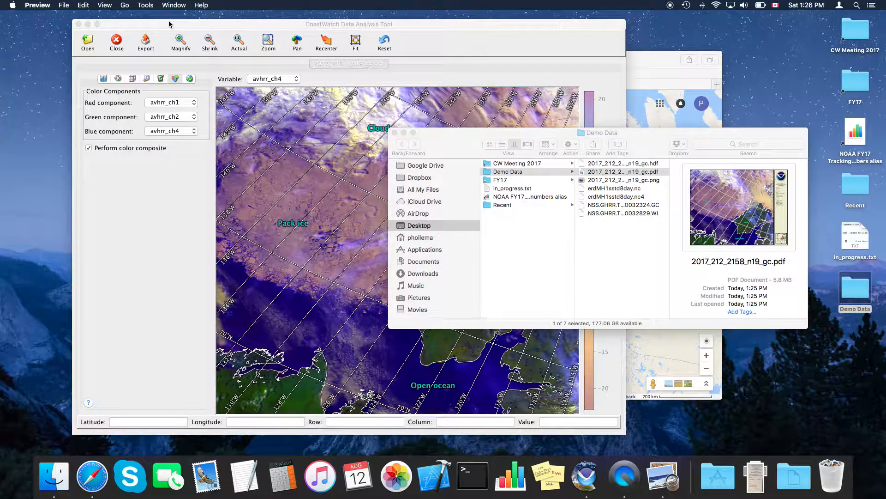
Open the sst variable of erdMH1sstd8day.nc from the Demo Data folder in CoastWatch Data Analysis Tool, locating the file through Finder
{"action": "left_click", "coordinate": [169, 24]}
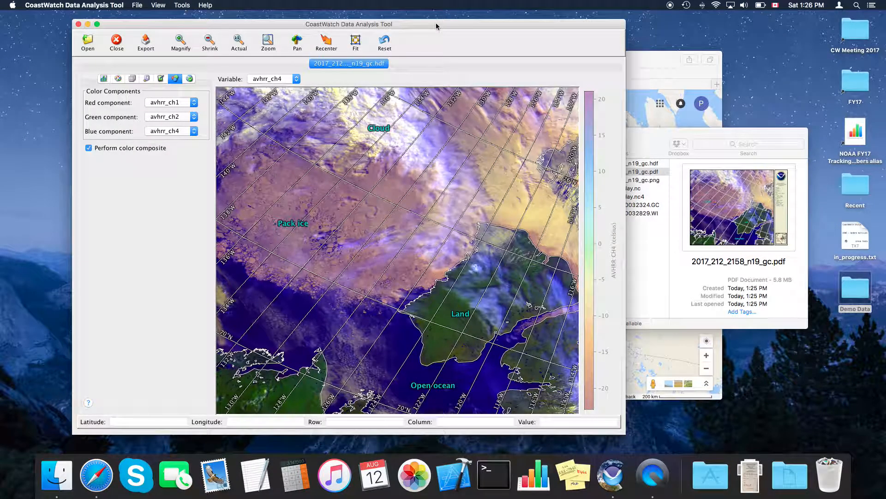
{"action": "left_click_drag", "start_coordinate": [436, 27], "coordinate": [438, 28]}
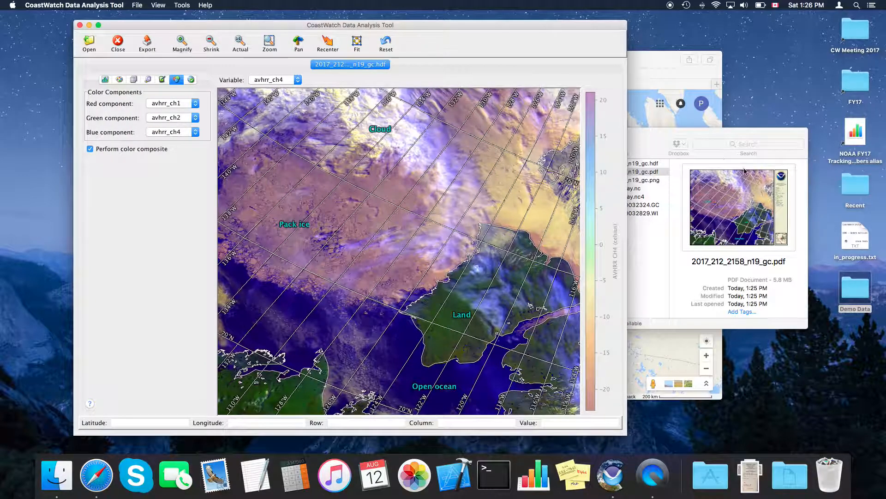
{"action": "left_click", "coordinate": [644, 196]}
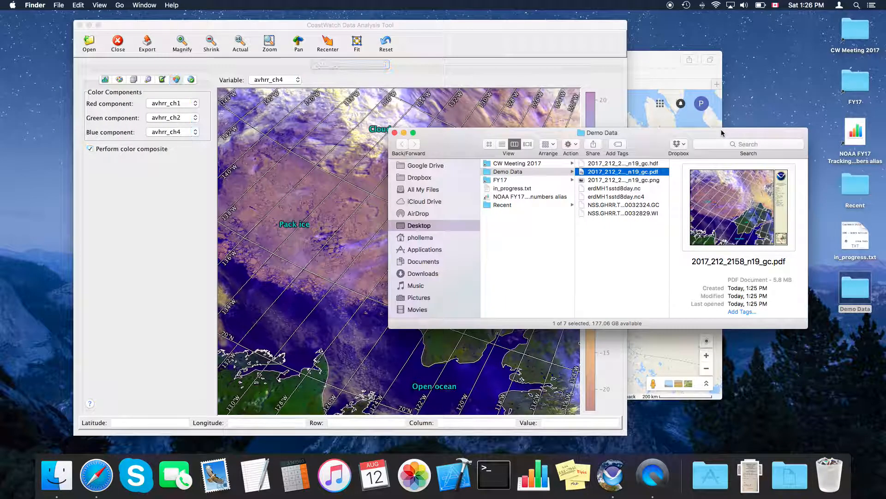
{"action": "left_click", "coordinate": [618, 189]}
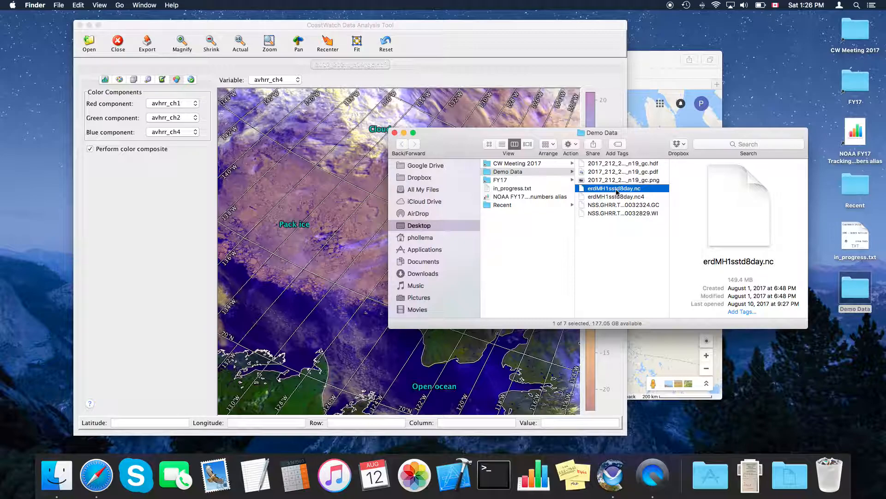
{"action": "left_click", "coordinate": [525, 26]}
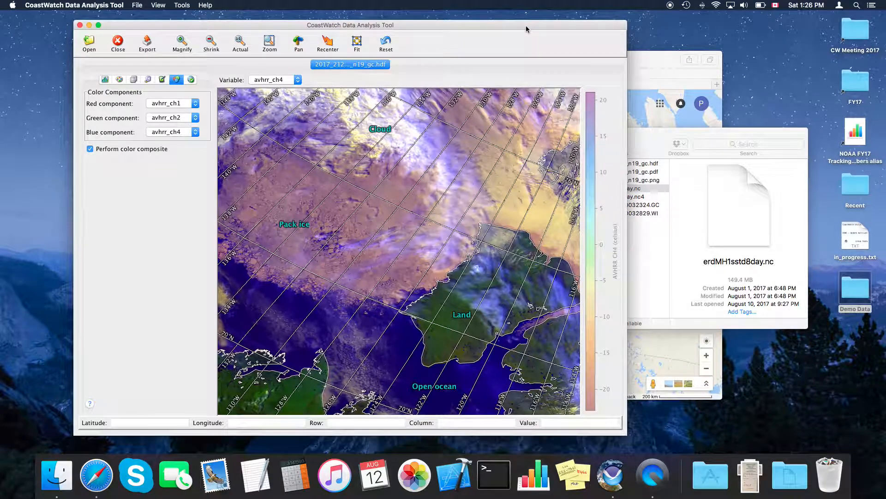
{"action": "left_click", "coordinate": [659, 137]}
{"action": "left_click_drag", "start_coordinate": [631, 188], "coordinate": [334, 189]}
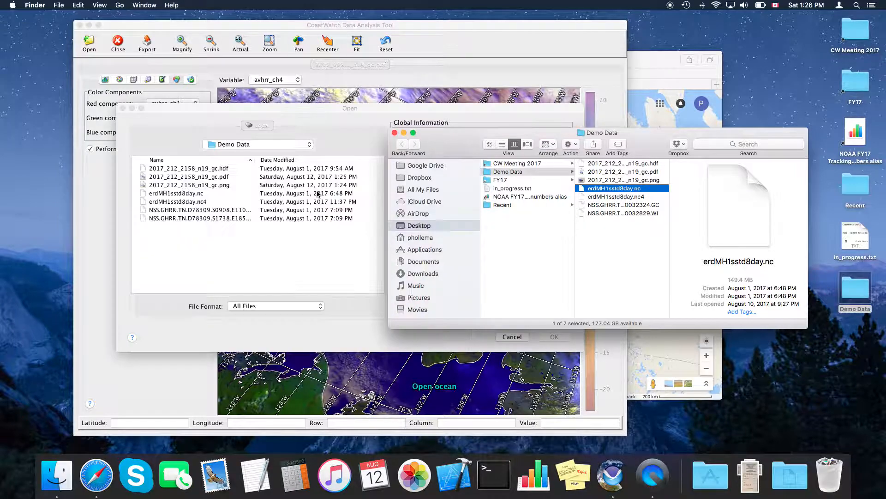
{"action": "left_click", "coordinate": [370, 120]}
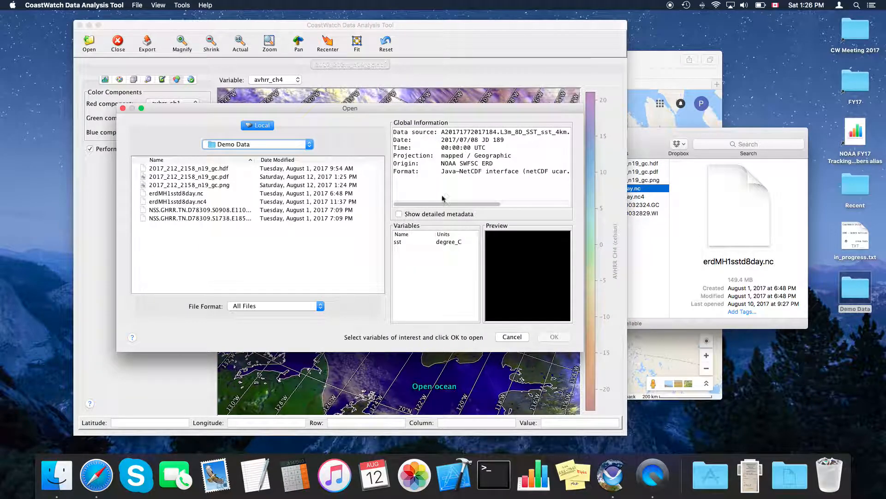
{"action": "left_click", "coordinate": [413, 243]}
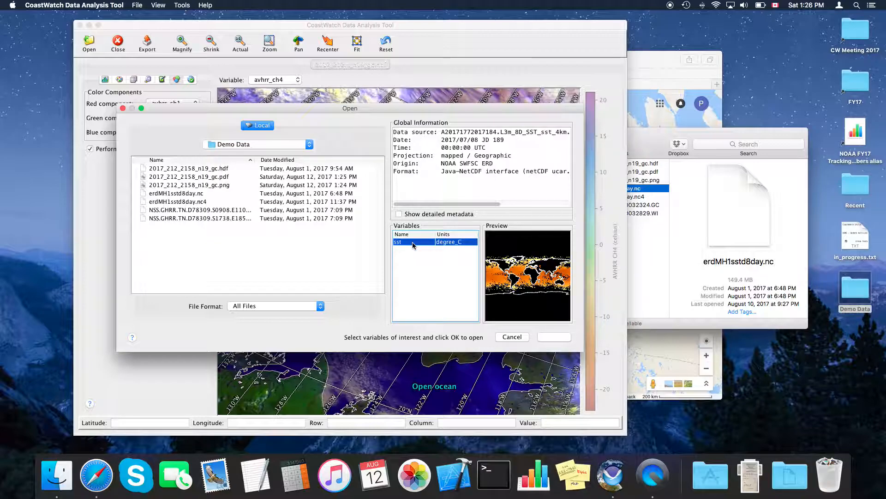
{"action": "left_click", "coordinate": [553, 335]}
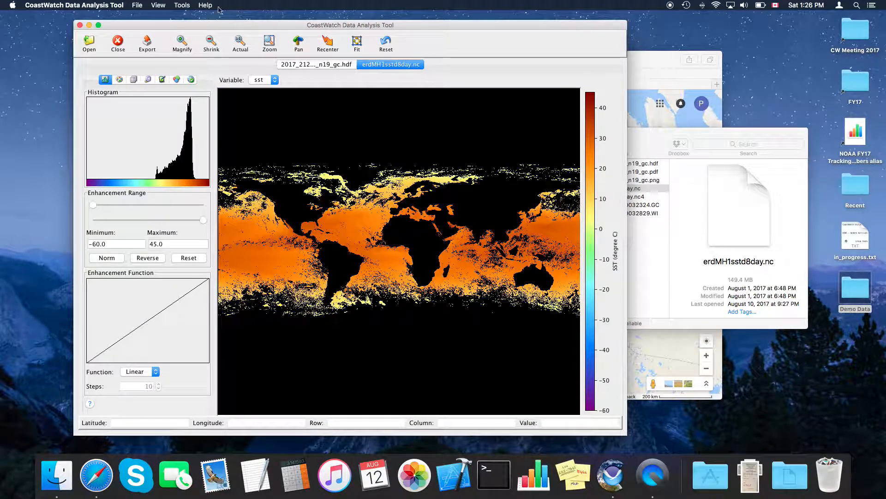
Review the file information of erdMH1sstd8day.nc, including its global, variable and earth location details, and close it
{"action": "left_click", "coordinate": [183, 5]}
{"action": "left_click", "coordinate": [196, 35]}
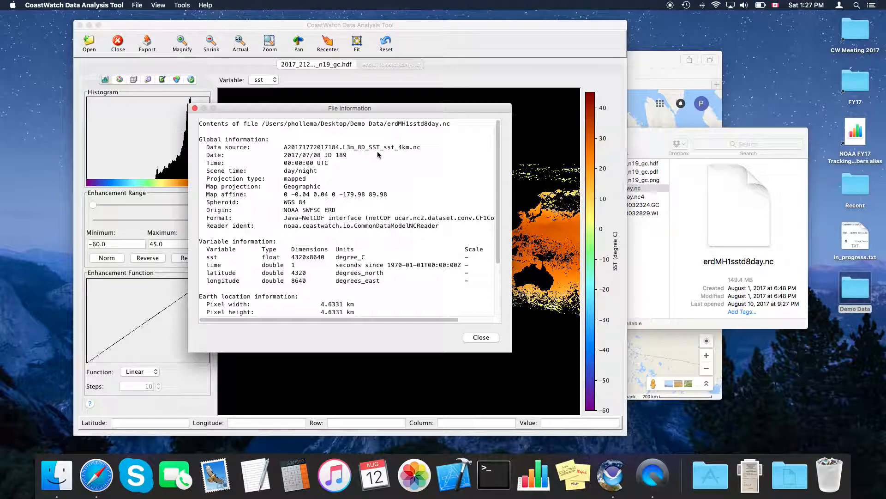
{"action": "scroll", "coordinate": [374, 176], "scroll_direction": "down", "scroll_amount": 5}
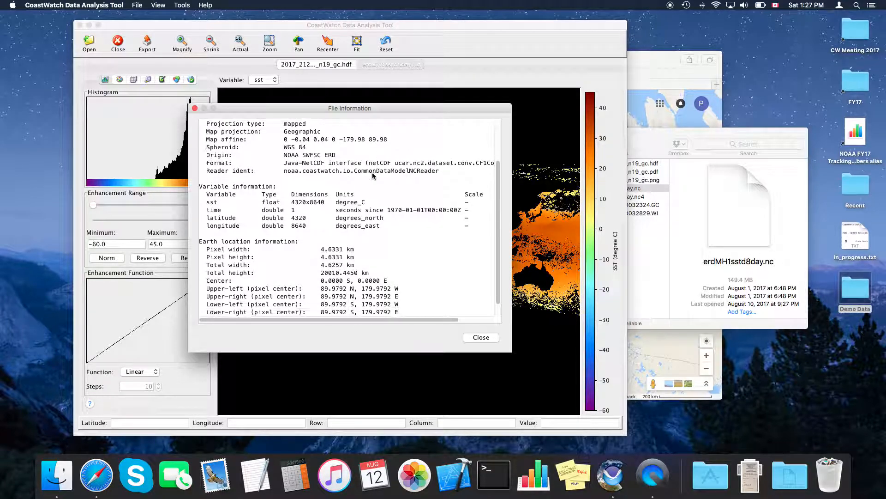
{"action": "scroll", "coordinate": [374, 176], "scroll_direction": "up", "scroll_amount": 5}
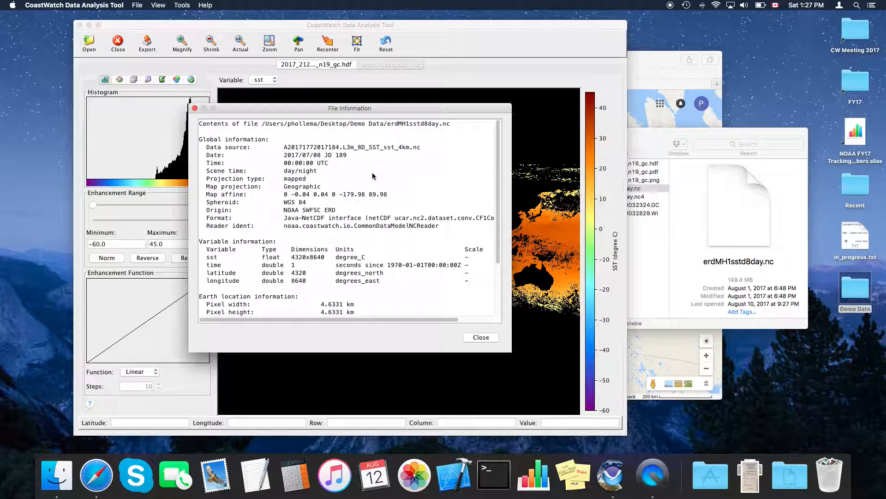
{"action": "left_click", "coordinate": [481, 338]}
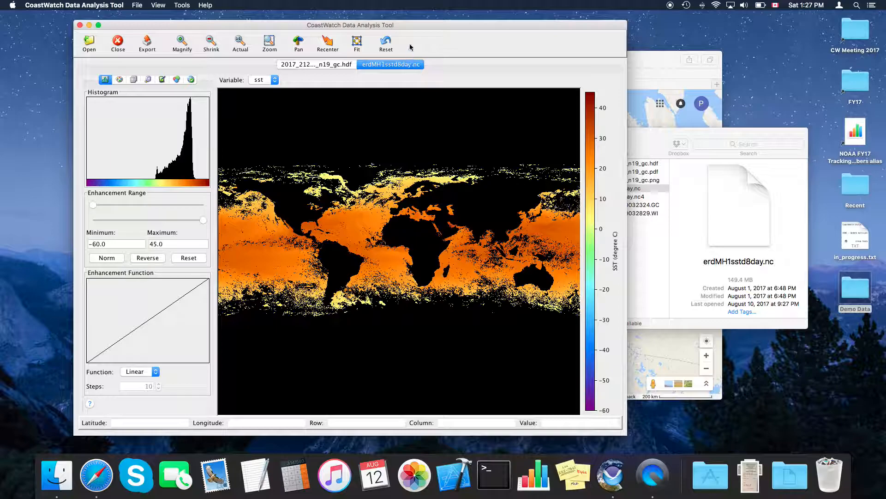
Look back at the 2017_212_2158_n19_gc.hdf composite, return to erdMH1sstd8day.nc, and load the Oceanographic overlay group onto its SST map
{"action": "left_click", "coordinate": [326, 65]}
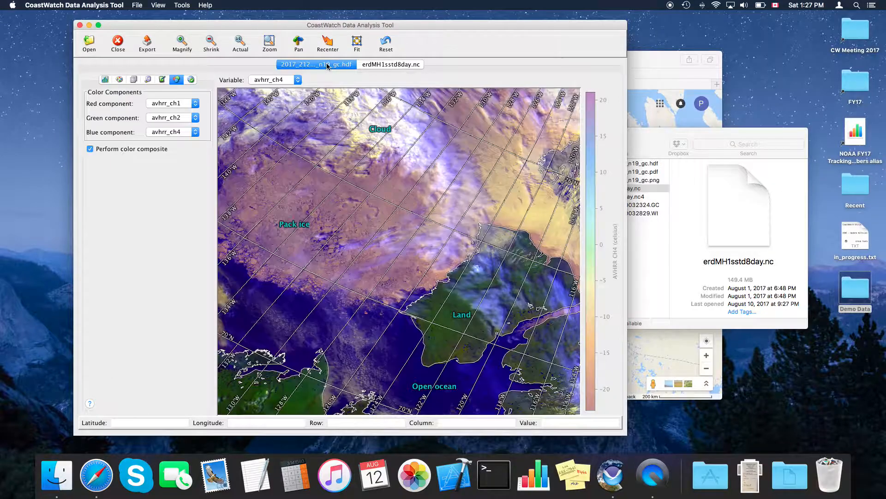
{"action": "left_click", "coordinate": [399, 65]}
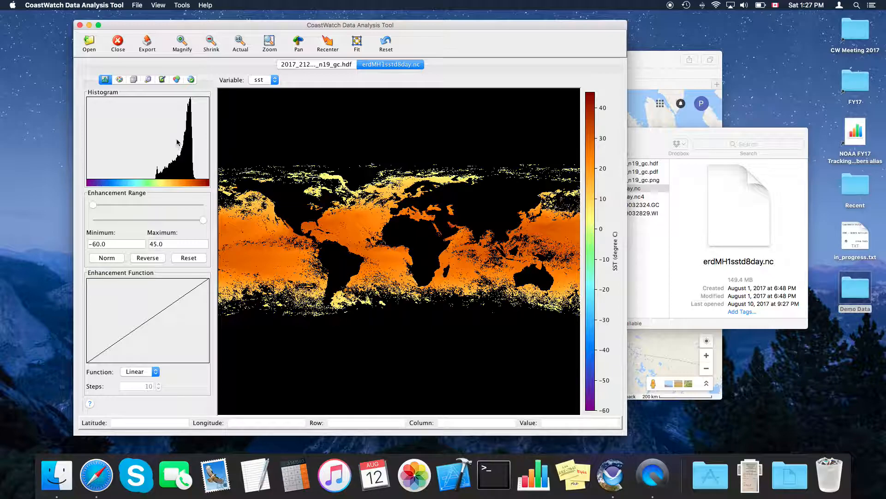
{"action": "left_click", "coordinate": [133, 80]}
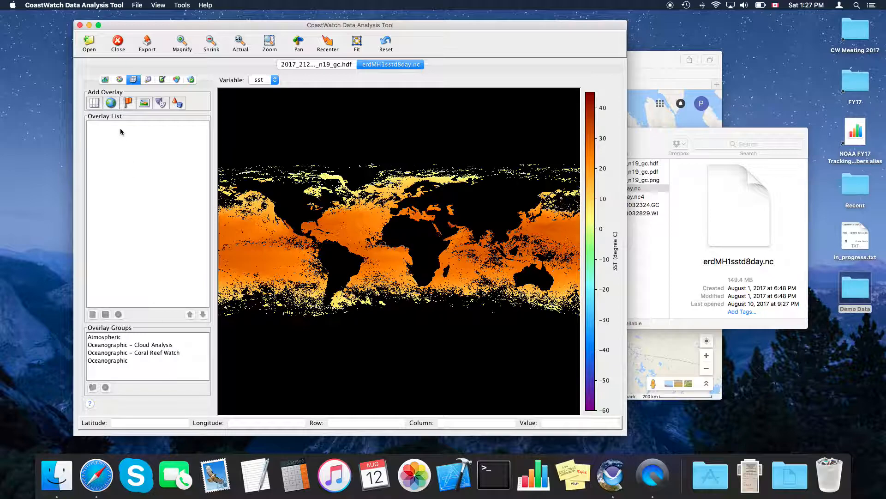
{"action": "left_click", "coordinate": [105, 361]}
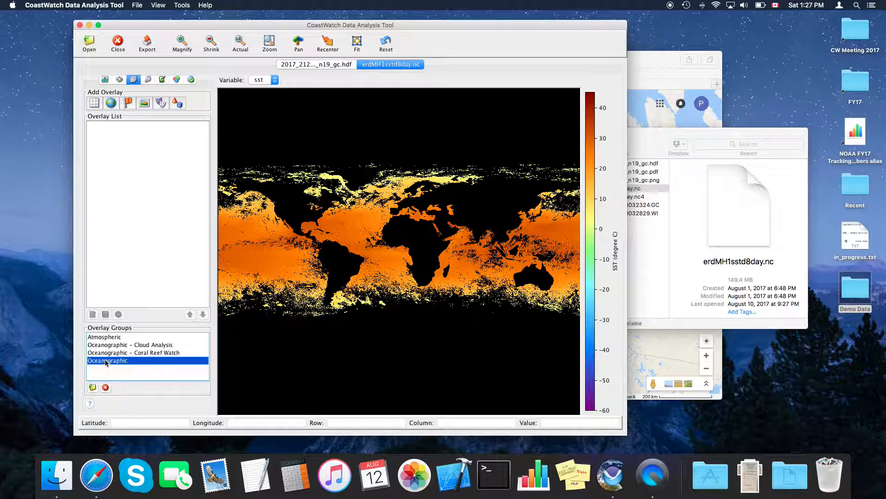
{"action": "left_click", "coordinate": [93, 388]}
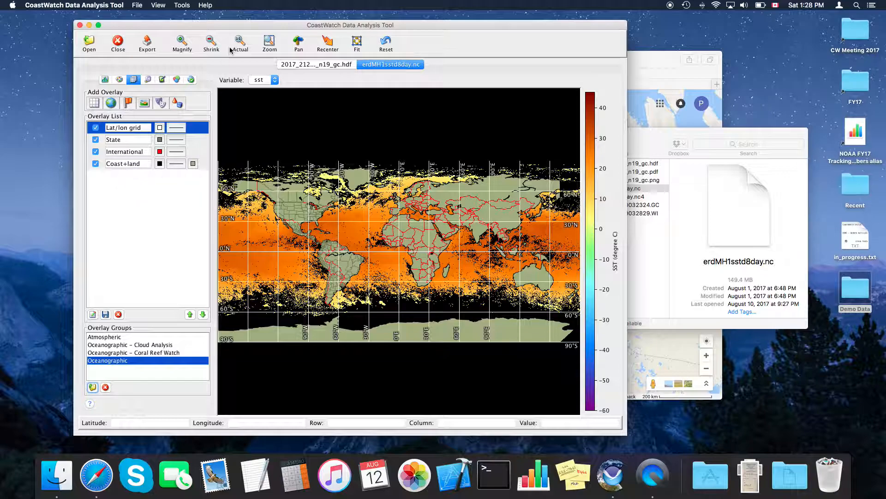
Zoom the SST map in on North America and pan it to show the North Pacific off the west coast
{"action": "left_click", "coordinate": [270, 45]}
{"action": "left_click_drag", "start_coordinate": [248, 196], "coordinate": [352, 256]}
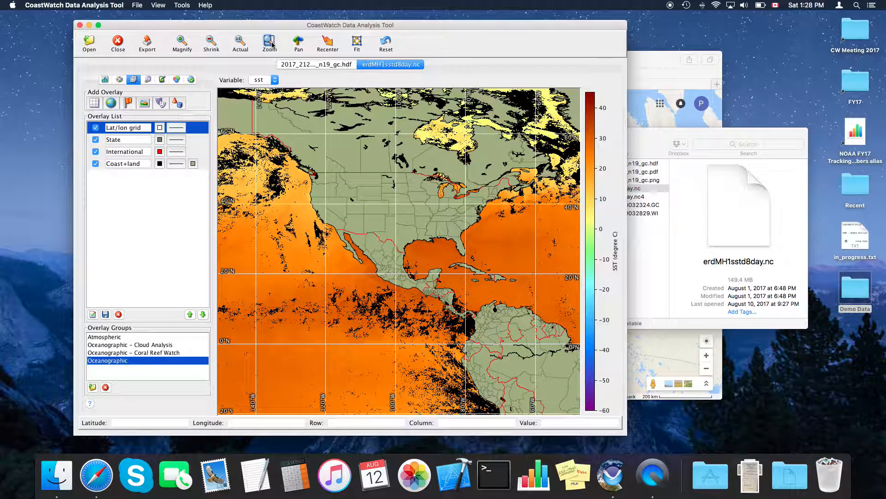
{"action": "left_click", "coordinate": [299, 43]}
{"action": "left_click_drag", "start_coordinate": [330, 230], "coordinate": [479, 259]}
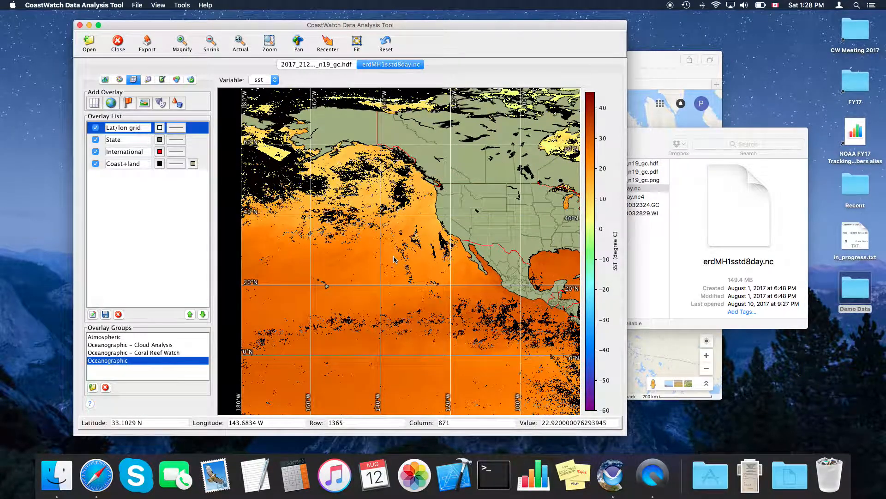
Zoom the SST map in on the eastern North Pacific, widen the window, and pan to include North America and Central America
{"action": "left_click", "coordinate": [269, 43]}
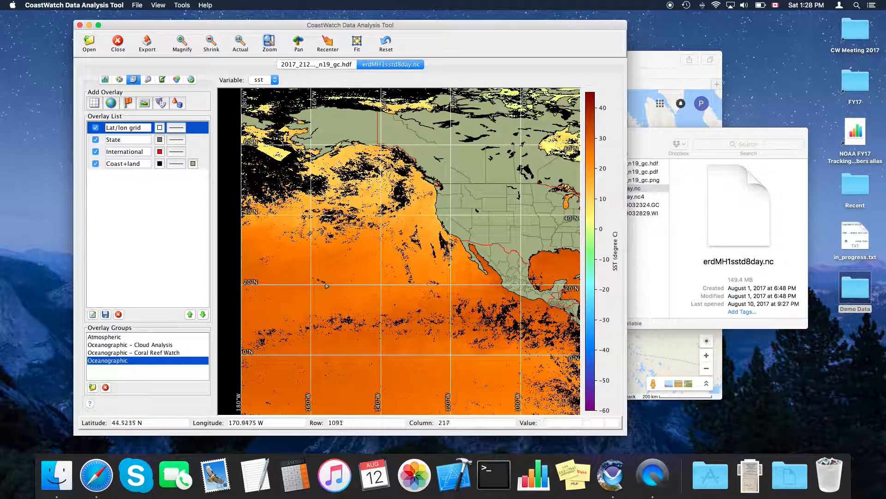
{"action": "left_click_drag", "start_coordinate": [263, 156], "coordinate": [539, 335]}
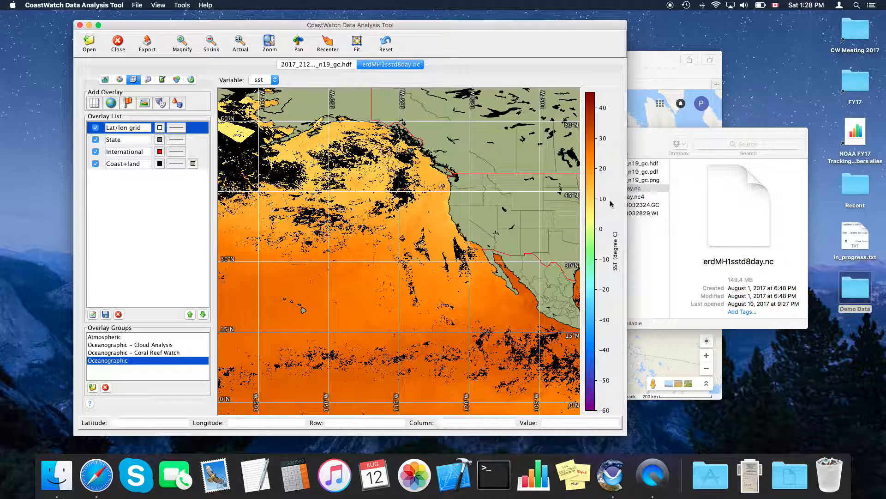
{"action": "left_click_drag", "start_coordinate": [626, 198], "coordinate": [797, 198]}
{"action": "left_click_drag", "start_coordinate": [606, 24], "coordinate": [554, 22]}
{"action": "left_click", "coordinate": [247, 40]}
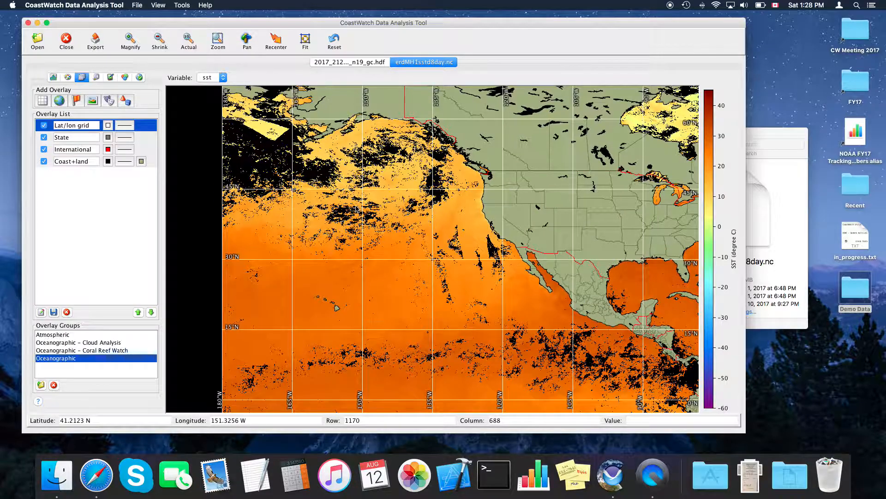
{"action": "left_click_drag", "start_coordinate": [356, 205], "coordinate": [283, 171]}
{"action": "left_click_drag", "start_coordinate": [313, 246], "coordinate": [322, 261]}
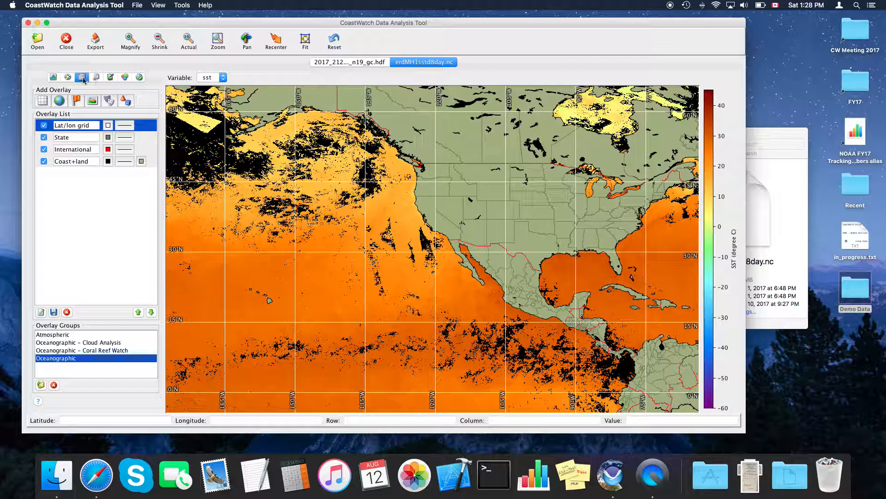
Set the minimum of the SST enhancement range to 5
{"action": "left_click", "coordinate": [54, 77]}
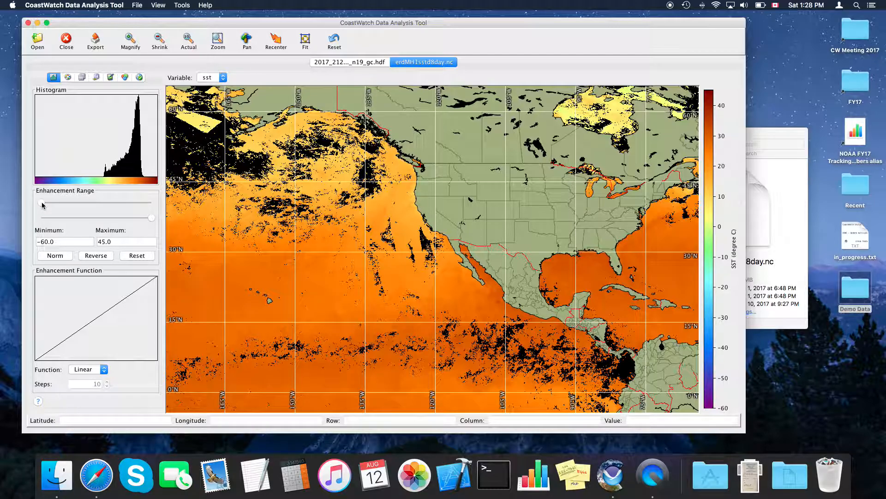
{"action": "left_click_drag", "start_coordinate": [42, 202], "coordinate": [100, 202]}
{"action": "left_click_drag", "start_coordinate": [67, 242], "coordinate": [37, 242]}
{"action": "type", "text": "5"}
{"action": "key", "text": "Return"}
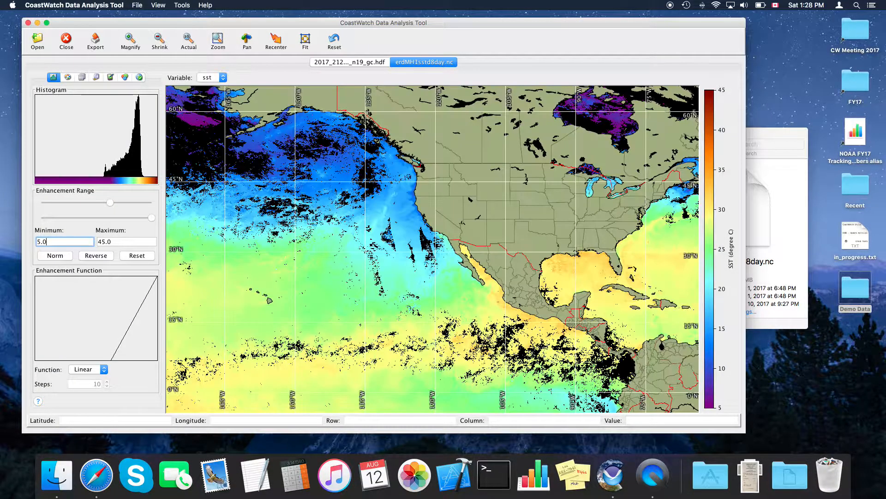
Try an SST enhancement maximum of 30, and settle on a maximum of 35
{"action": "key", "text": "Tab"}
{"action": "type", "text": "30"}
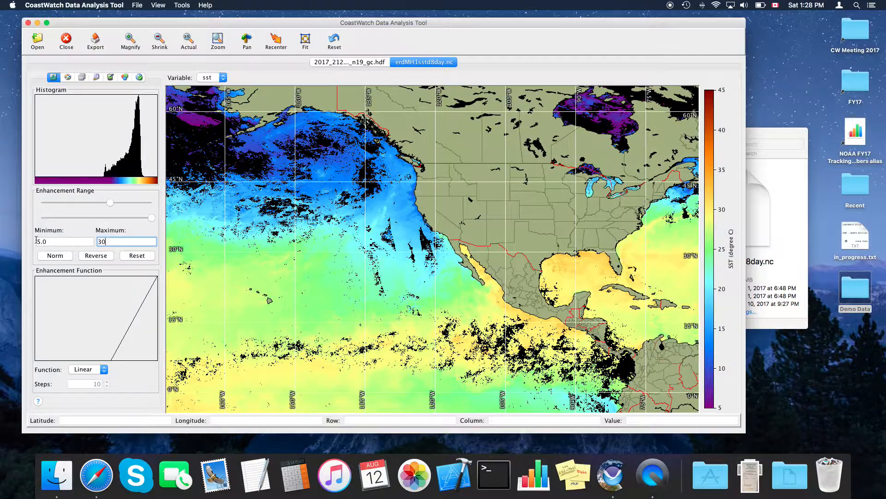
{"action": "key", "text": "Return"}
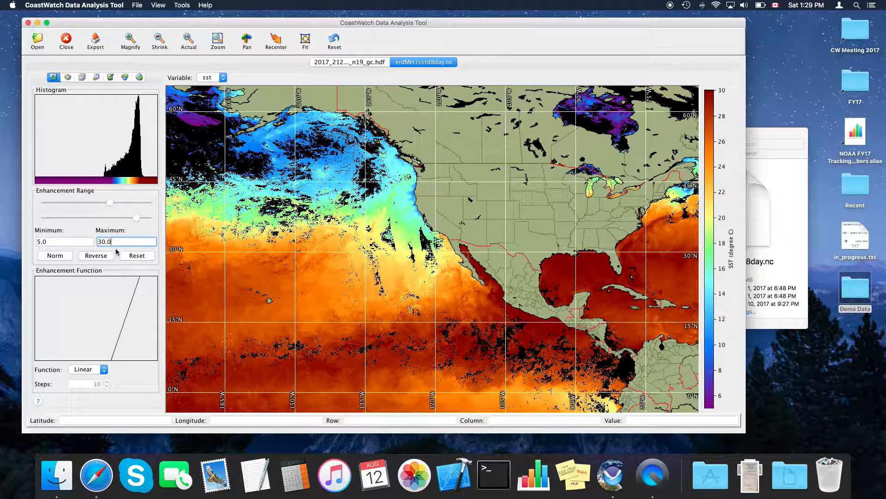
{"action": "key", "text": "super+a"}
{"action": "type", "text": "35.0"}
{"action": "key", "text": "Return"}
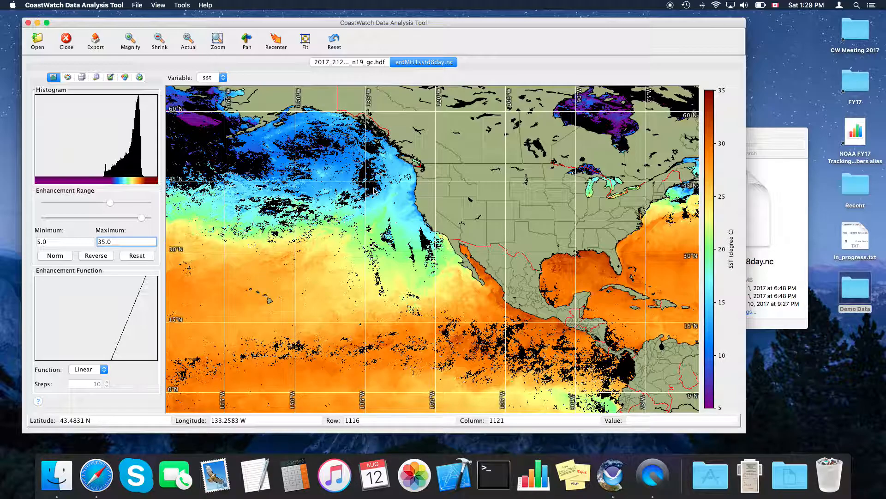
View the exported 2017_212_2158_n19_gc.pdf from the Demo Data folder in Preview and close it
{"action": "key", "text": "ctrl+Up"}
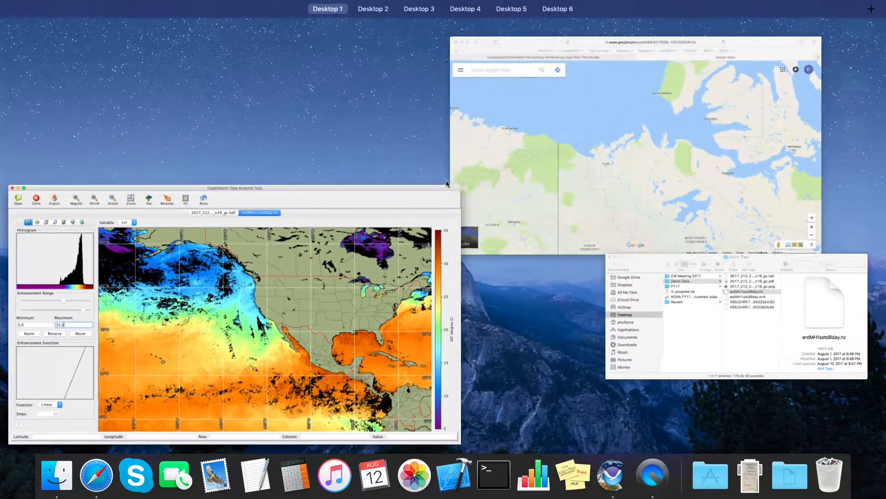
{"action": "left_click", "coordinate": [646, 277]}
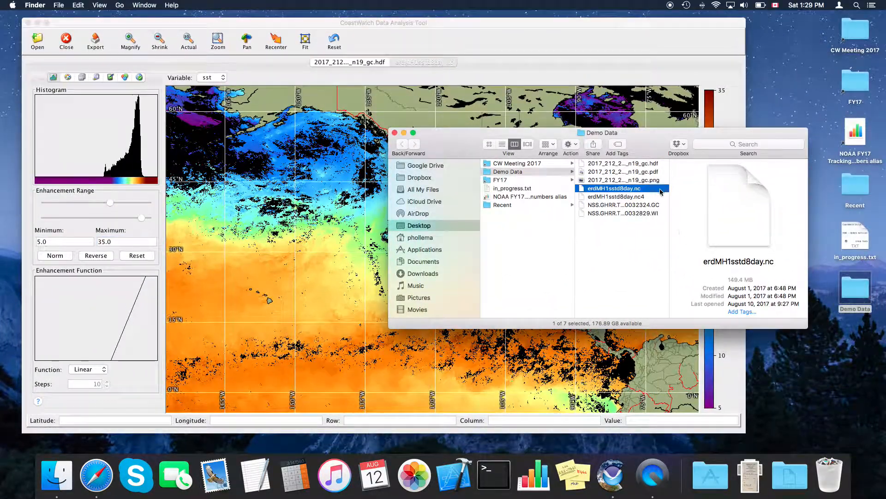
{"action": "left_click", "coordinate": [644, 172]}
{"action": "double_click", "coordinate": [626, 174]}
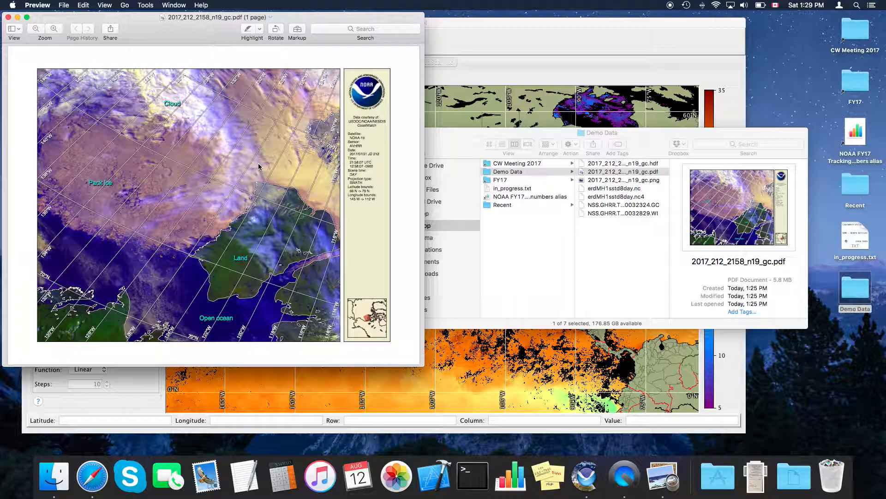
{"action": "left_click", "coordinate": [8, 18]}
Return to CoastWatch Data Analysis Tool and export the SST map as the PDF document erdMH1sstd8day.pdf in Demo Data
{"action": "left_click", "coordinate": [461, 28]}
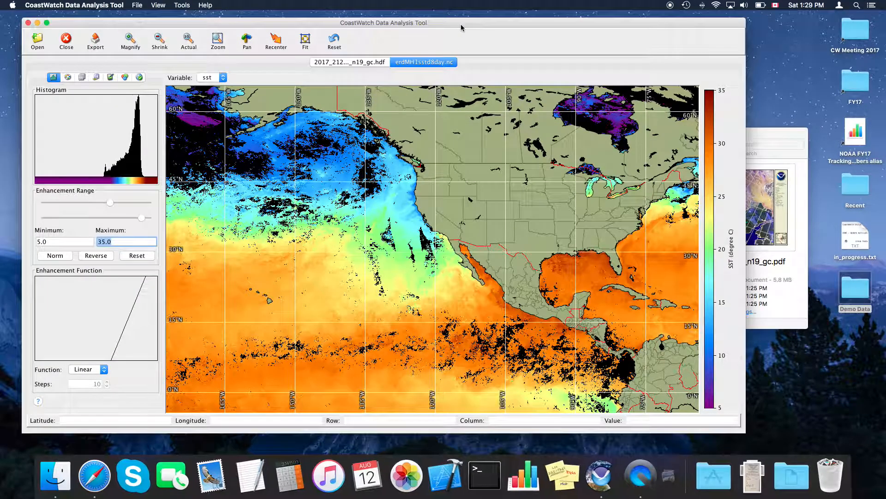
{"action": "left_click", "coordinate": [96, 43]}
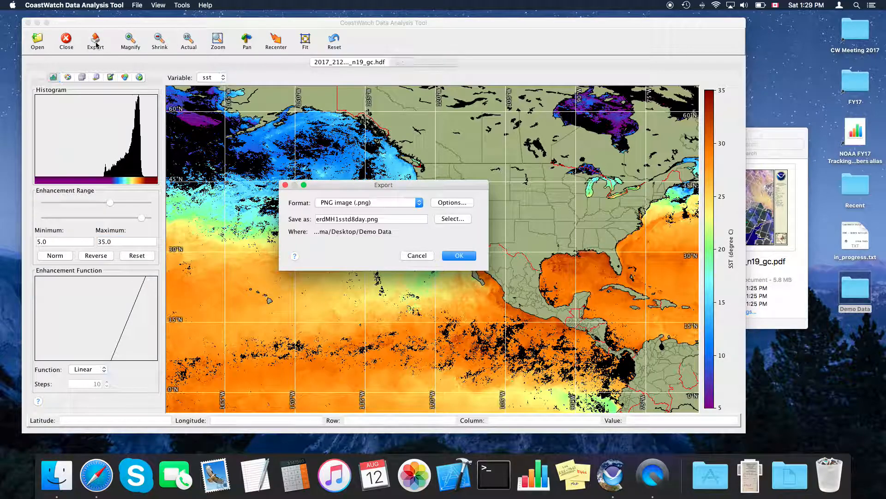
{"action": "left_click", "coordinate": [382, 202]}
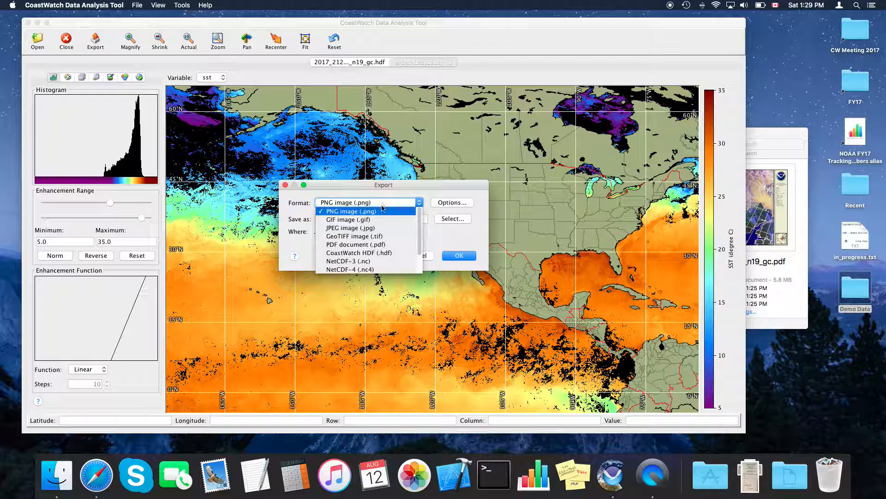
{"action": "left_click", "coordinate": [378, 244]}
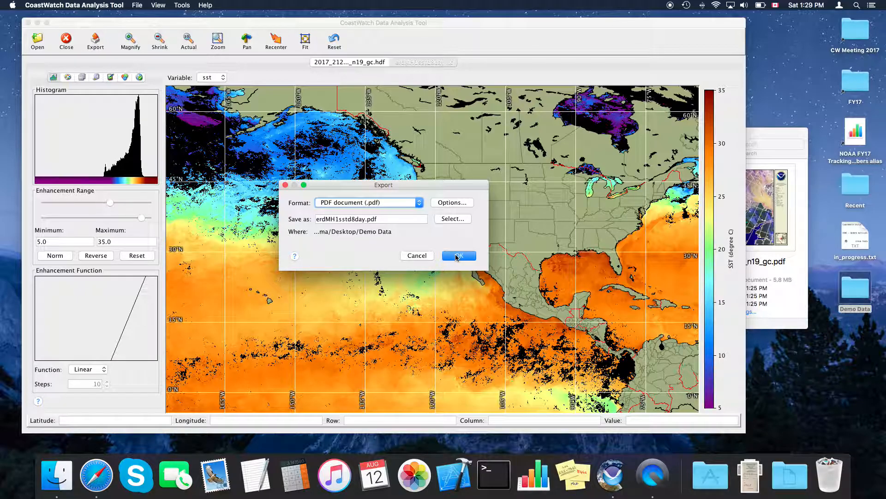
{"action": "left_click", "coordinate": [457, 255]}
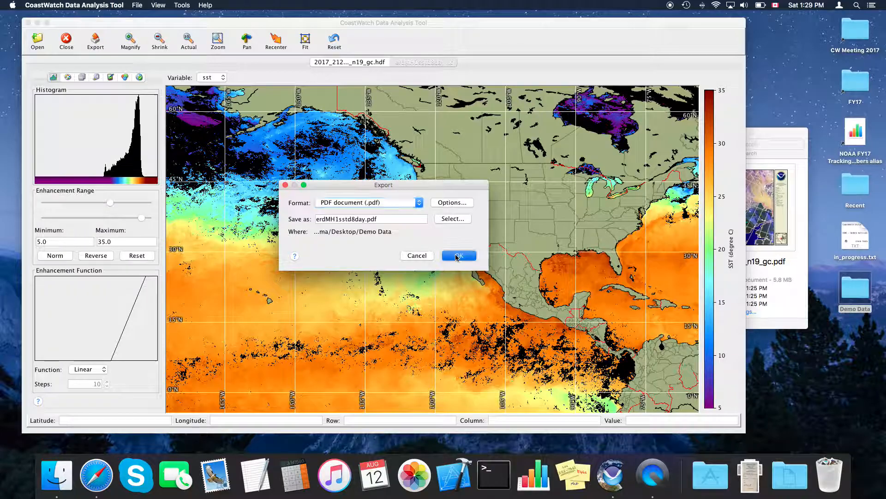
Open erdMH1sstd8day.pdf from Demo Data in Preview, enlarge its window to examine the map, colour scale and legend, and close it
{"action": "left_click", "coordinate": [757, 131]}
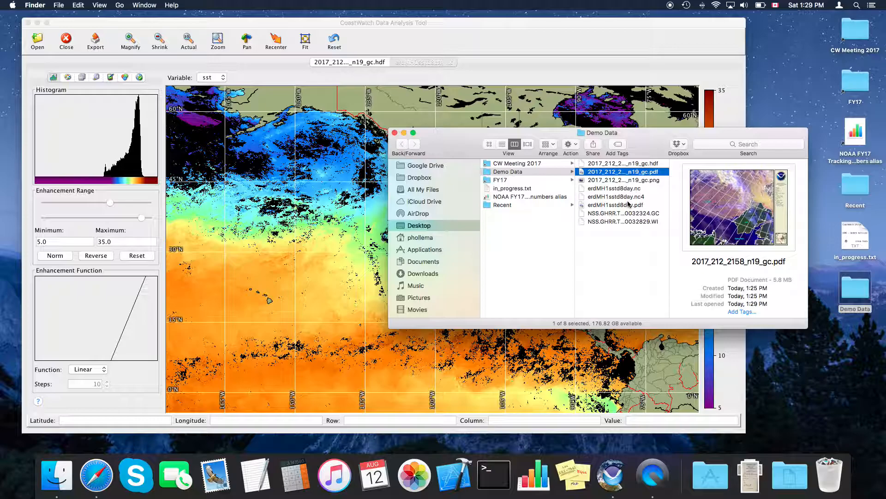
{"action": "double_click", "coordinate": [628, 204]}
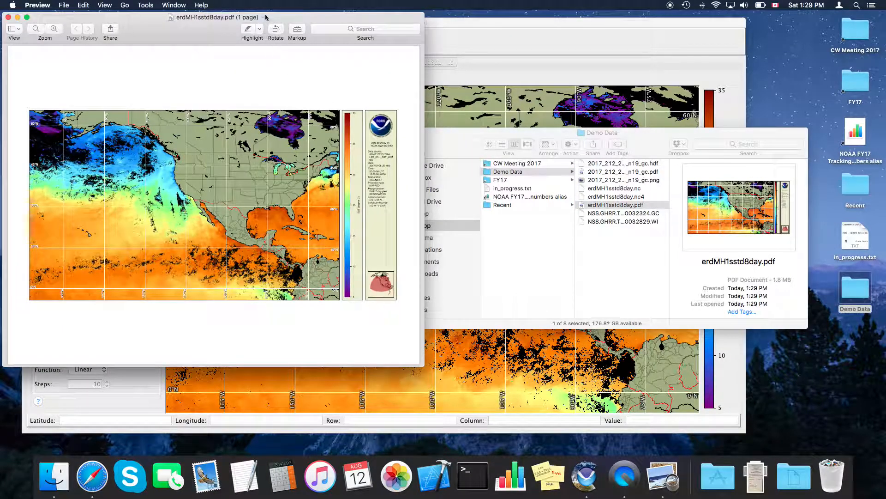
{"action": "left_click_drag", "start_coordinate": [285, 20], "coordinate": [654, 44]}
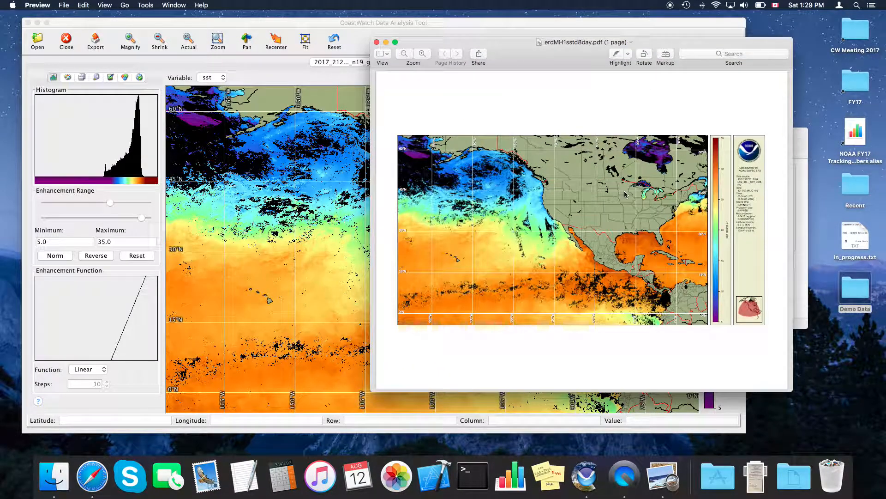
{"action": "left_click_drag", "start_coordinate": [372, 198], "coordinate": [193, 203]}
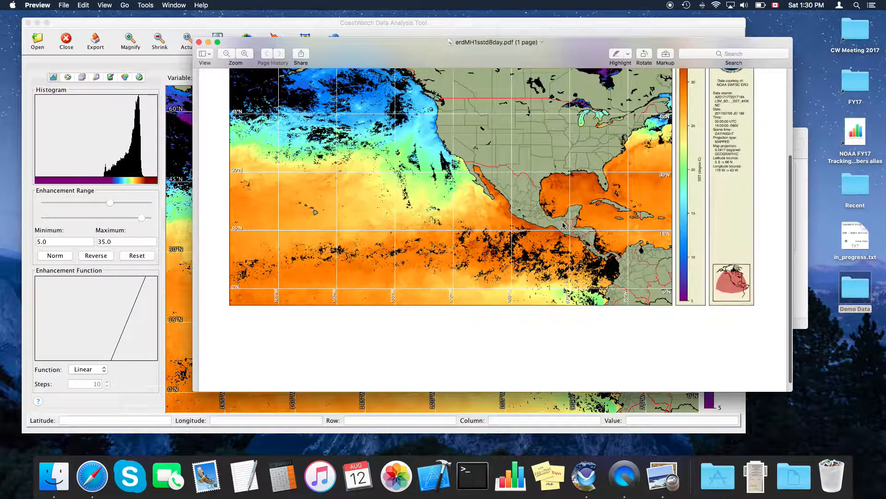
{"action": "scroll", "coordinate": [563, 225], "scroll_direction": "up", "scroll_amount": 3}
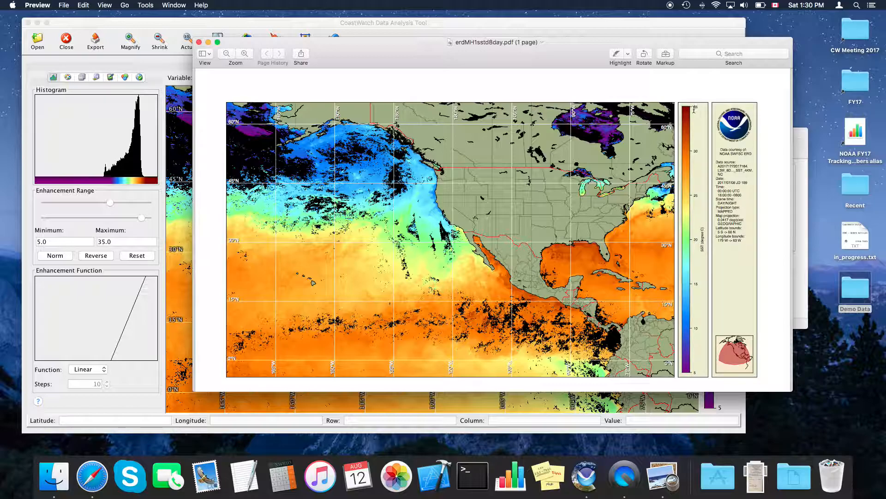
{"action": "left_click", "coordinate": [199, 42]}
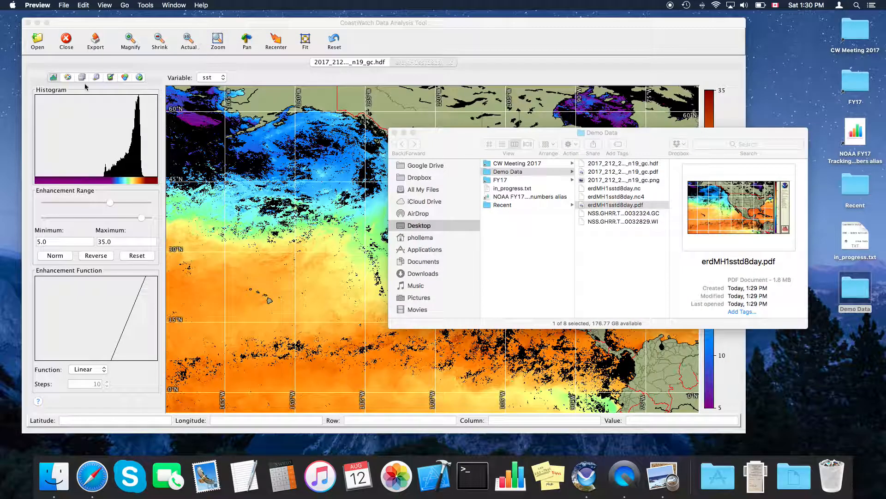
Try the Rainbow palette on the SST map in CoastWatch Data Analysis Tool with the enhancement maximum lowered to 32
{"action": "left_click", "coordinate": [68, 77]}
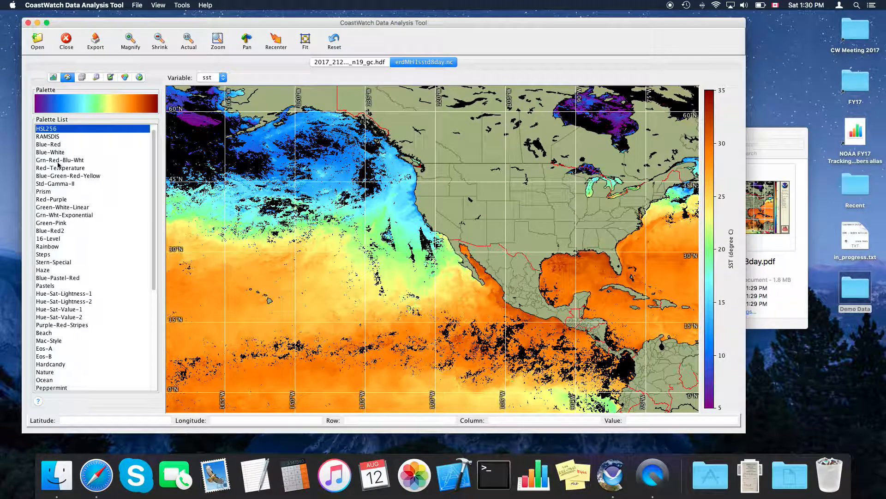
{"action": "left_click", "coordinate": [54, 248]}
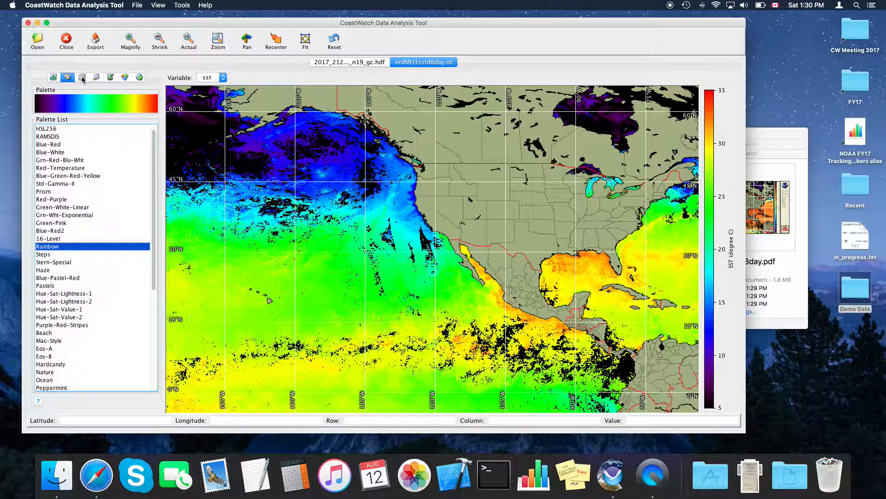
{"action": "left_click", "coordinate": [53, 77]}
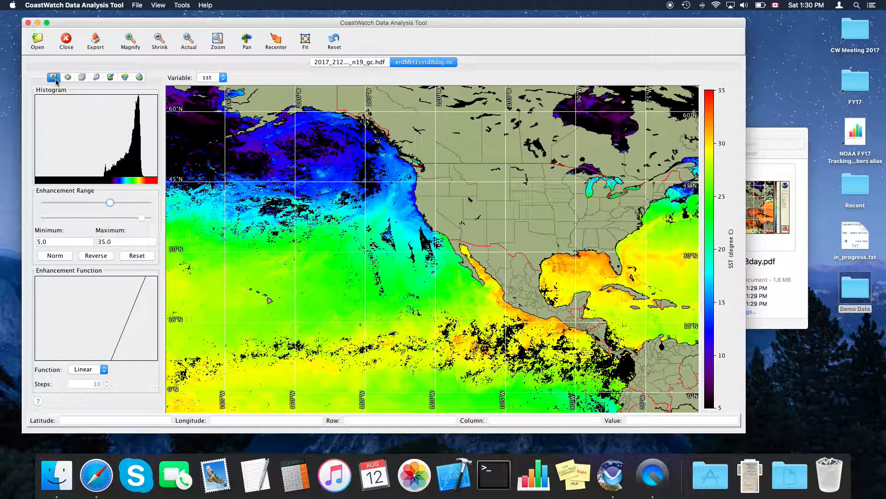
{"action": "left_click_drag", "start_coordinate": [141, 218], "coordinate": [137, 218]}
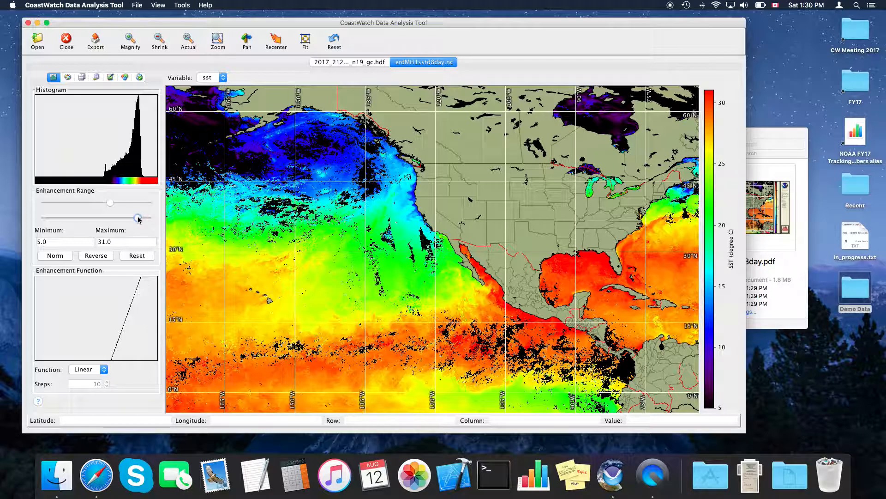
{"action": "left_click_drag", "start_coordinate": [138, 218], "coordinate": [139, 218]}
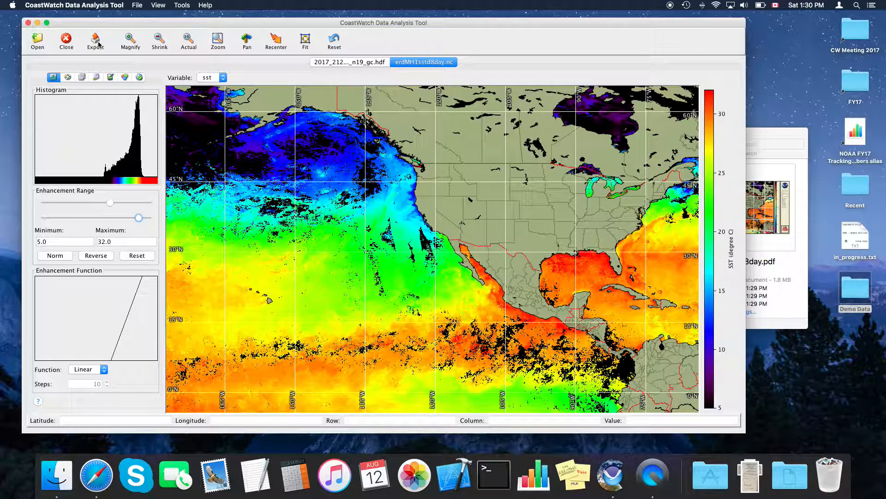
Apply the Blue-Red palette to the SST map and set the enhancement range to a minimum of 5 and a maximum of 35
{"action": "left_click", "coordinate": [67, 77]}
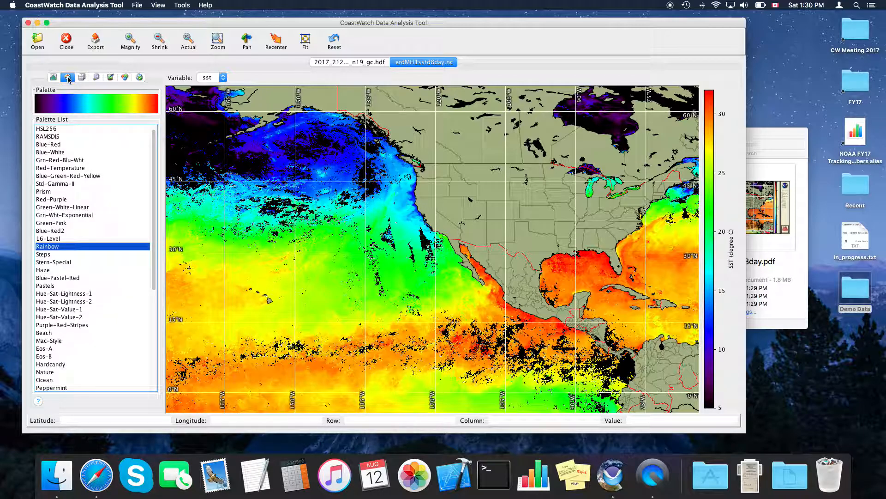
{"action": "left_click", "coordinate": [55, 145]}
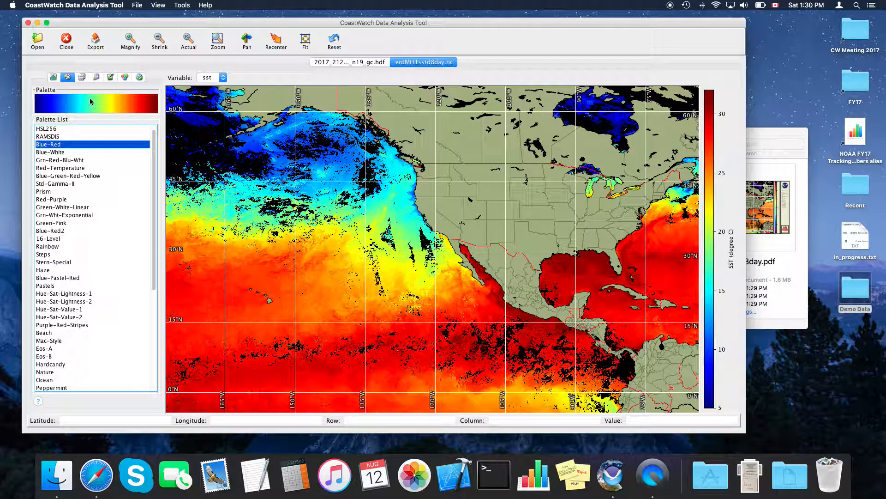
{"action": "left_click", "coordinate": [53, 77]}
{"action": "left_click_drag", "start_coordinate": [109, 203], "coordinate": [109, 203]}
{"action": "double_click", "coordinate": [44, 242]}
{"action": "type", "text": "5.0"}
{"action": "key", "text": "Return"}
{"action": "key", "text": "Tab"}
{"action": "type", "text": "35.0"}
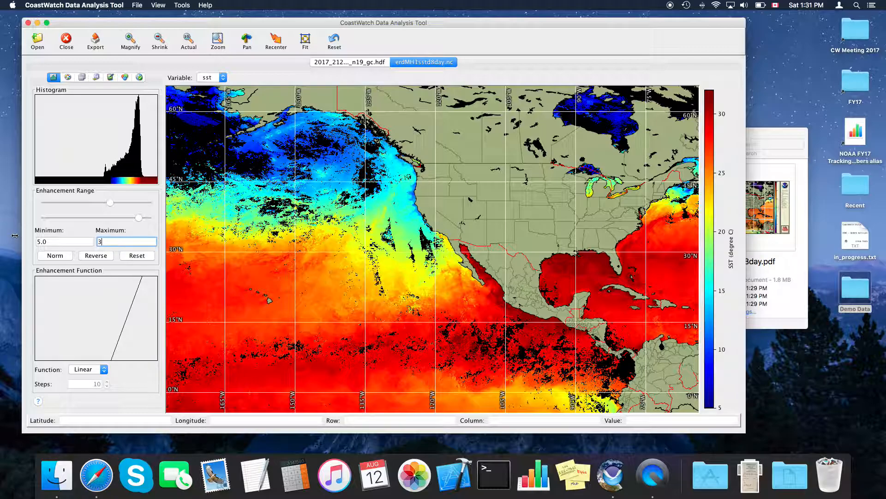
{"action": "key", "text": "Return"}
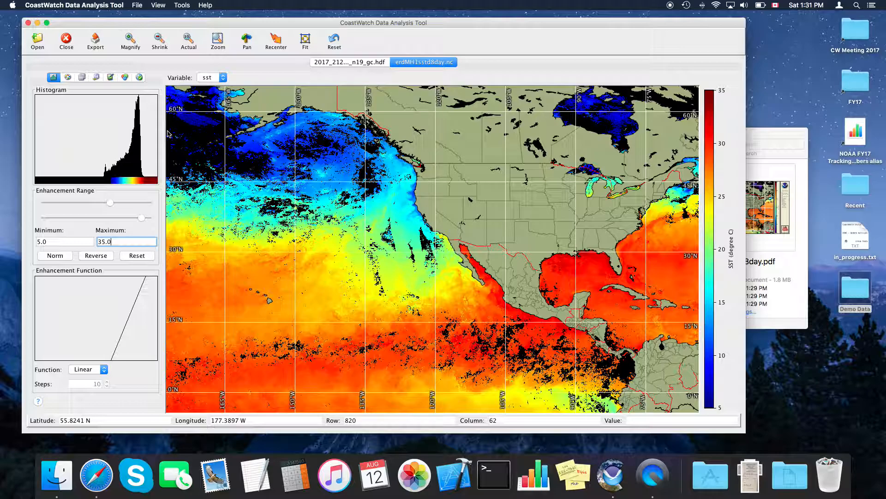
Export the recoloured SST map as the PDF document erdMH1sstd8day.pdf and switch to the Demo Data folder in Finder
{"action": "left_click", "coordinate": [95, 42]}
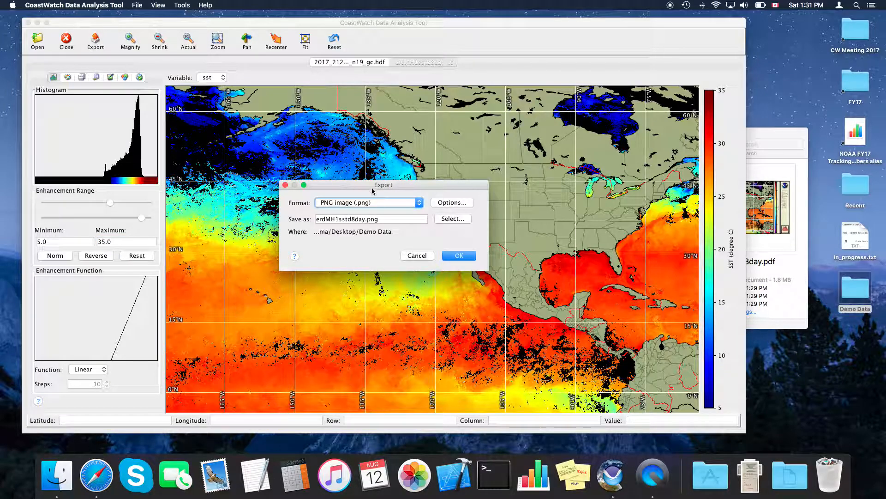
{"action": "left_click", "coordinate": [379, 203]}
{"action": "left_click", "coordinate": [360, 244]}
{"action": "left_click", "coordinate": [464, 256]}
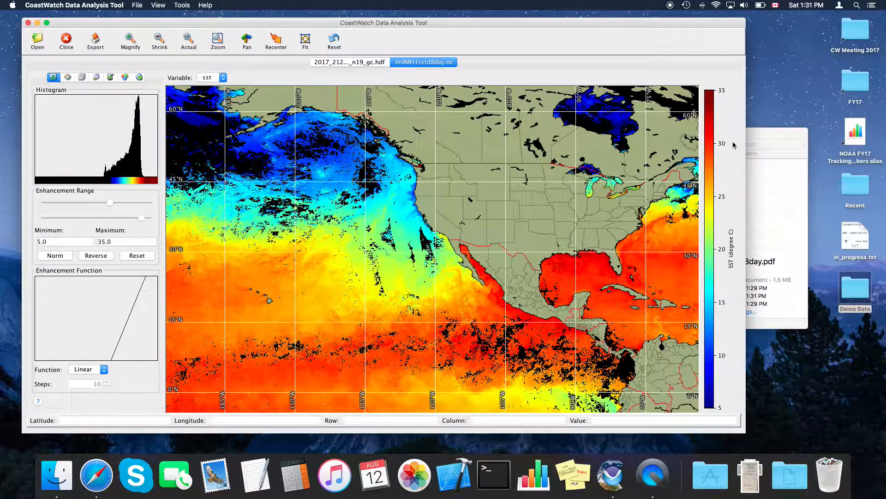
{"action": "left_click", "coordinate": [761, 134]}
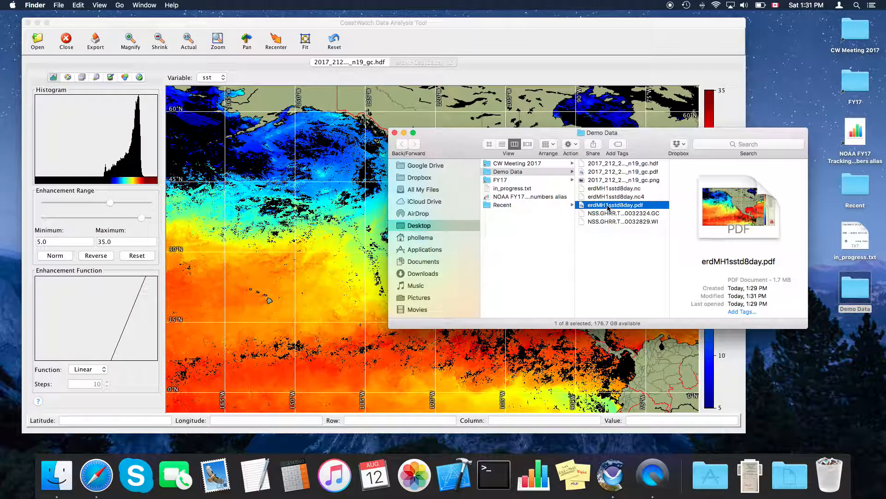
Open erdMH1sstd8day.pdf in Preview, widen its window and examine the map's coastline detail, grid lines, colour scale and legend
{"action": "double_click", "coordinate": [610, 205]}
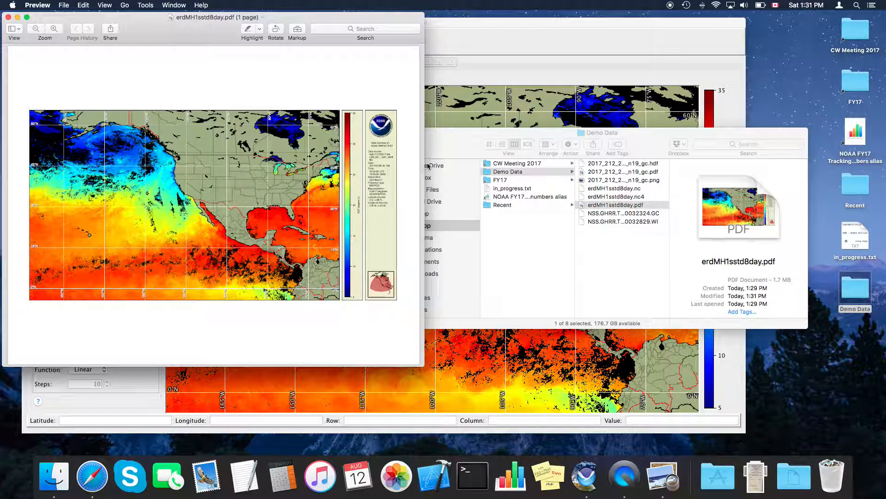
{"action": "left_click_drag", "start_coordinate": [424, 164], "coordinate": [762, 165]}
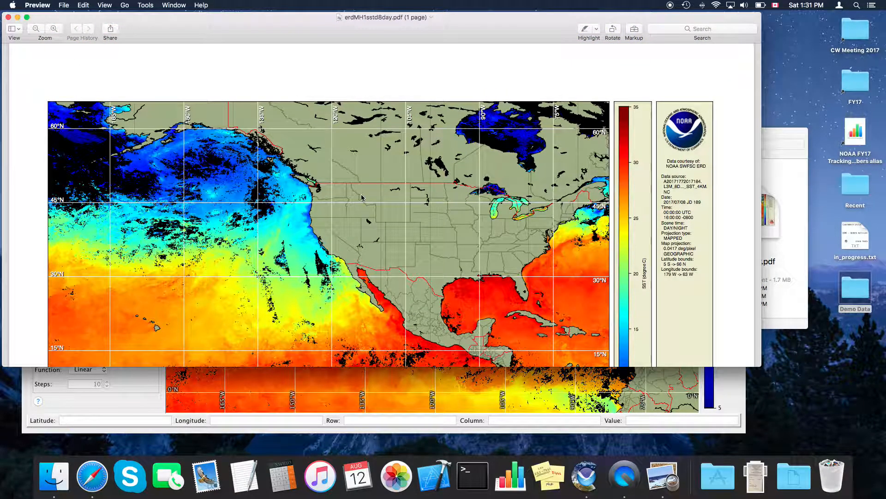
{"action": "scroll", "coordinate": [340, 199], "scroll_direction": "up", "scroll_amount": 5}
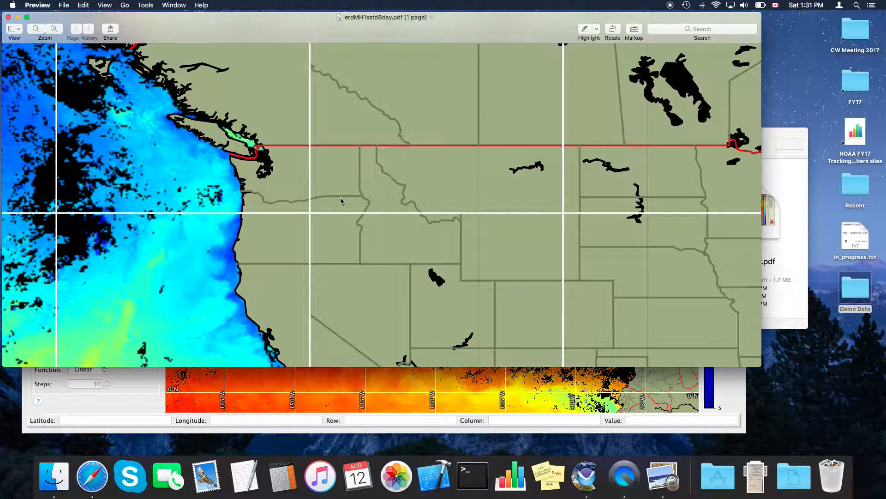
{"action": "scroll", "coordinate": [340, 198], "scroll_direction": "down", "scroll_amount": 5}
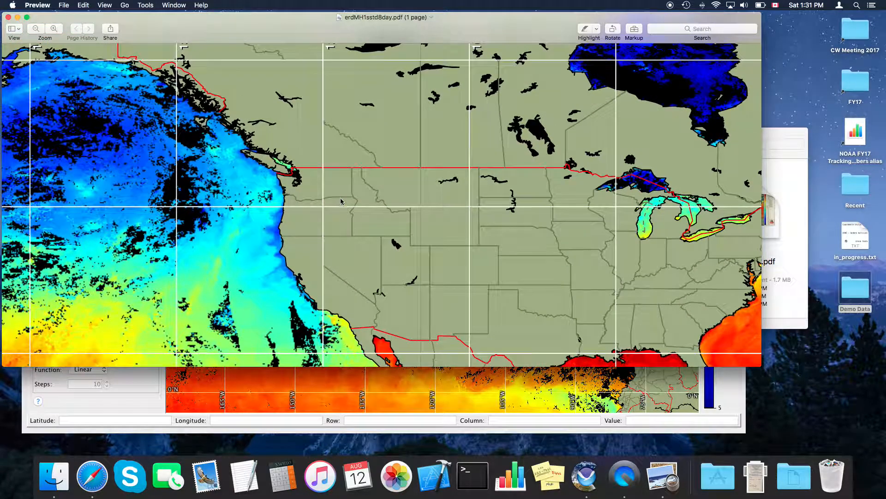
{"action": "scroll", "coordinate": [340, 199], "scroll_direction": "up", "scroll_amount": 5}
{"action": "scroll", "coordinate": [340, 202], "scroll_direction": "left", "scroll_amount": 2}
{"action": "scroll", "coordinate": [341, 202], "scroll_direction": "down", "scroll_amount": 10}
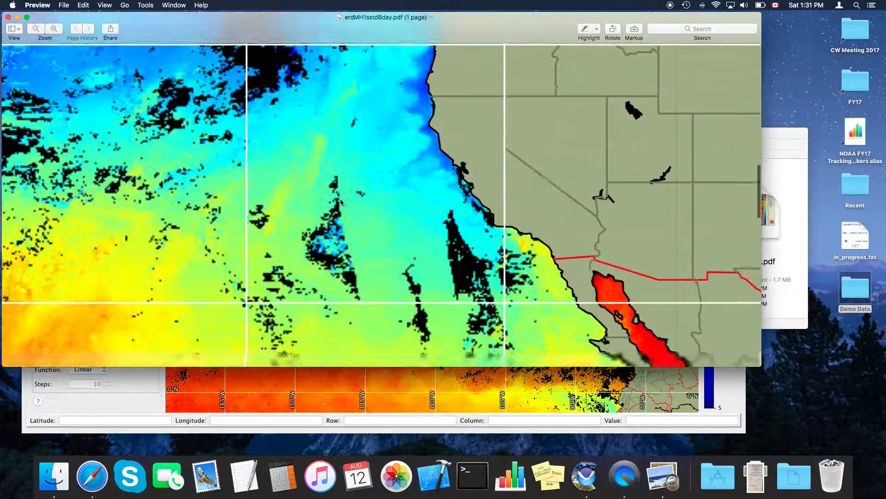
{"action": "scroll", "coordinate": [342, 208], "scroll_direction": "down", "scroll_amount": 2}
{"action": "scroll", "coordinate": [341, 208], "scroll_direction": "down", "scroll_amount": 5}
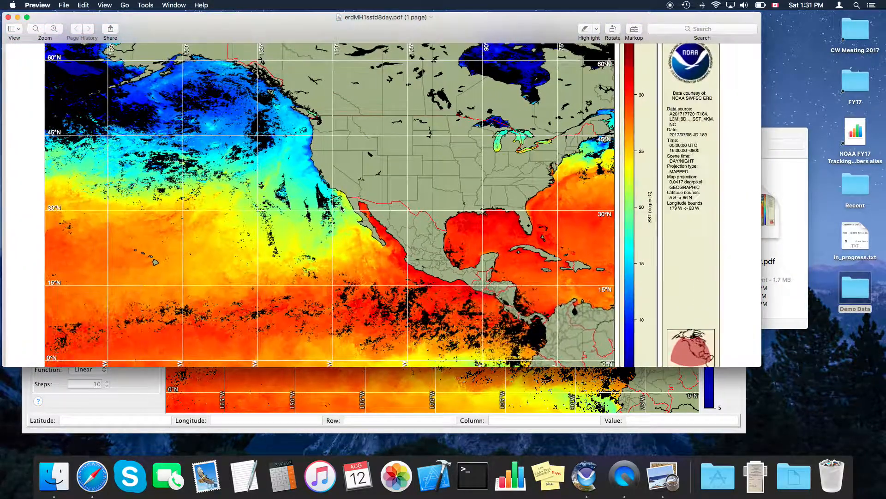
{"action": "scroll", "coordinate": [341, 208], "scroll_direction": "down", "scroll_amount": 3}
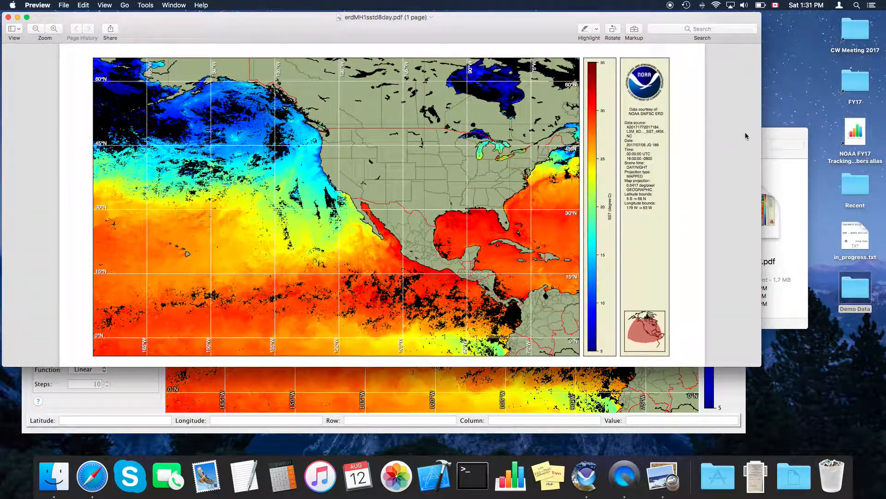
Check the PDF's entry in the Demo Data folder, return to its preview to view the whole page, and close it
{"action": "left_click", "coordinate": [766, 137]}
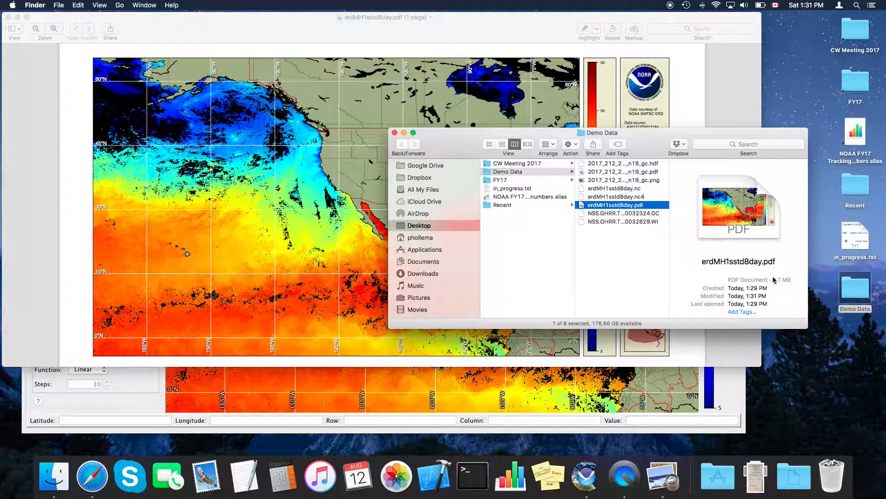
{"action": "left_click", "coordinate": [505, 36]}
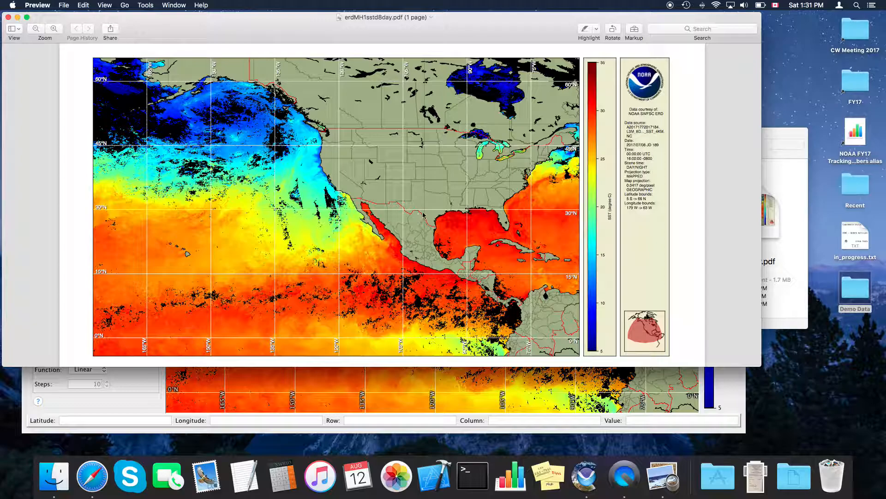
{"action": "left_click_drag", "start_coordinate": [408, 29], "coordinate": [437, 50]}
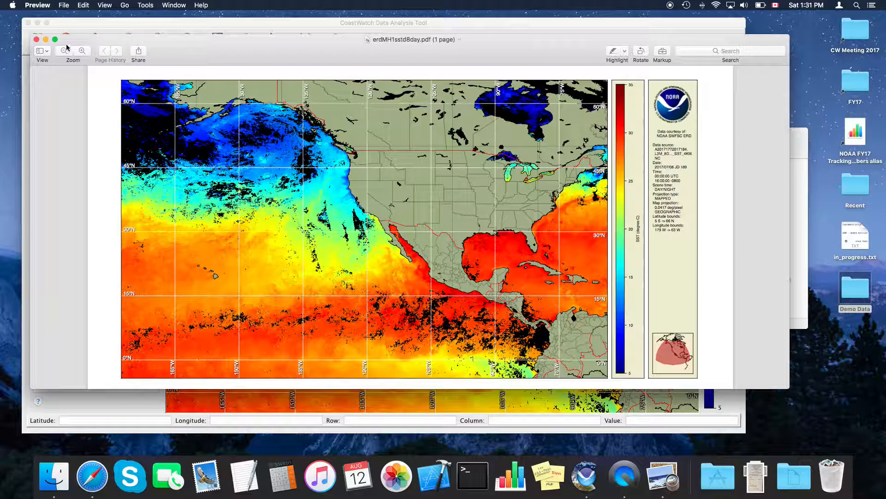
{"action": "left_click", "coordinate": [36, 39]}
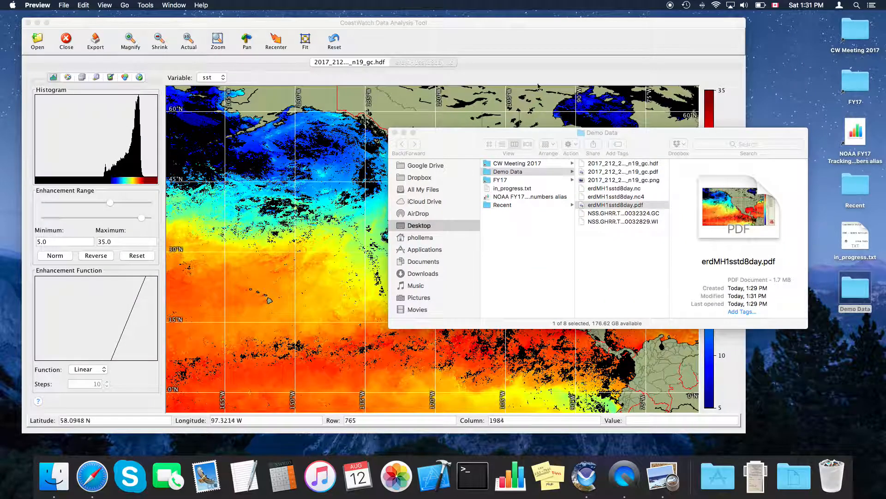
In CoastWatch Data Analysis Tool, enable the line drop shadow, manual grid increment and auto-apply for the Lat/lon grid overlay
{"action": "left_click", "coordinate": [536, 21]}
{"action": "left_click", "coordinate": [70, 78]}
{"action": "left_click", "coordinate": [82, 78]}
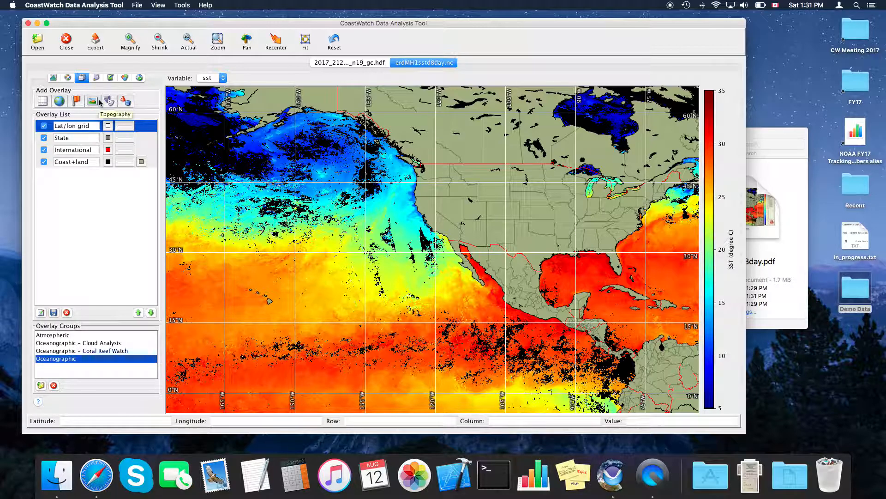
{"action": "double_click", "coordinate": [146, 129]}
{"action": "left_click", "coordinate": [109, 200]}
{"action": "double_click", "coordinate": [148, 129]}
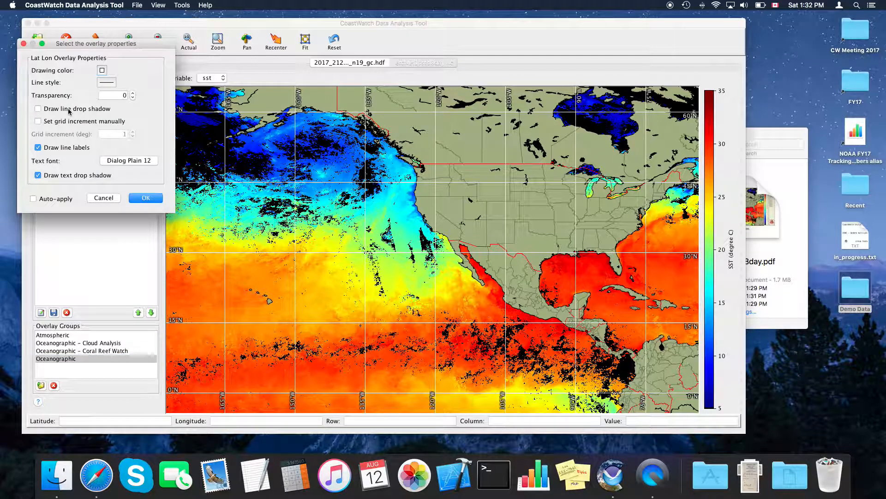
{"action": "left_click", "coordinate": [69, 111]}
{"action": "left_click", "coordinate": [60, 122]}
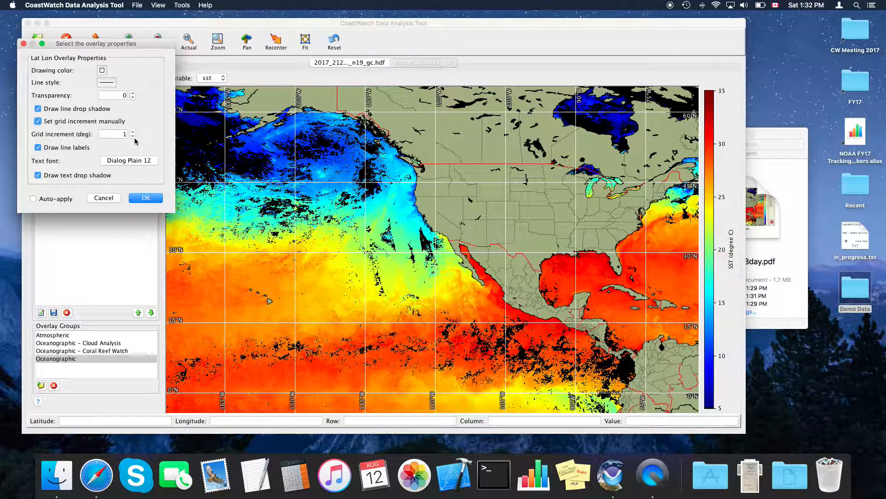
{"action": "left_click", "coordinate": [54, 199]}
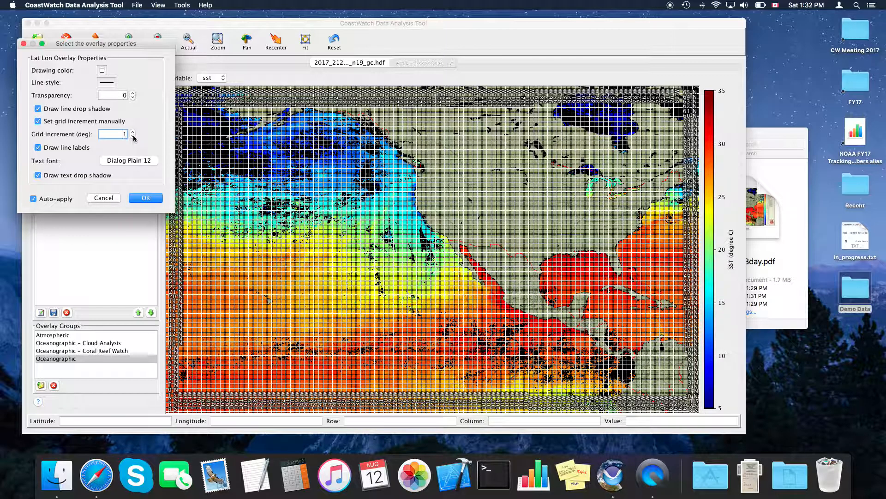
Set the grid increment of the Lat/lon grid overlay to 10 degrees
{"action": "left_click", "coordinate": [133, 132]}
{"action": "left_click", "coordinate": [133, 131]}
{"action": "left_click", "coordinate": [133, 131]}
{"action": "left_click", "coordinate": [133, 132]}
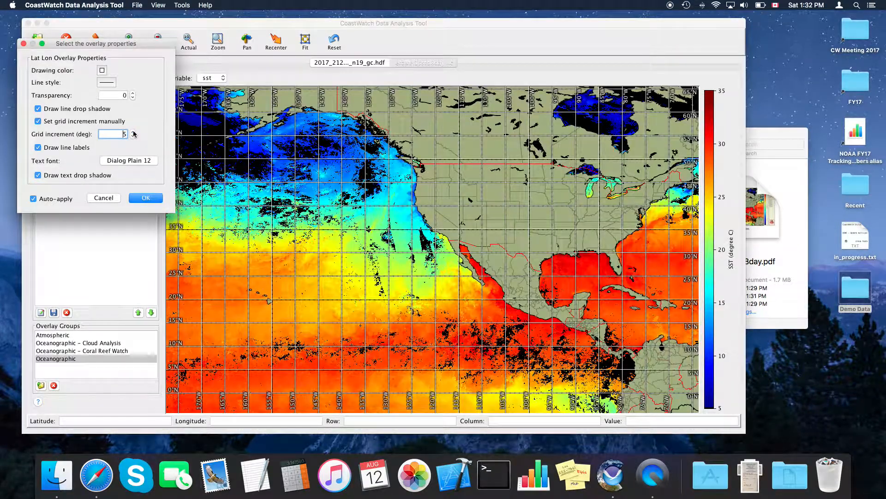
{"action": "left_click", "coordinate": [133, 132]}
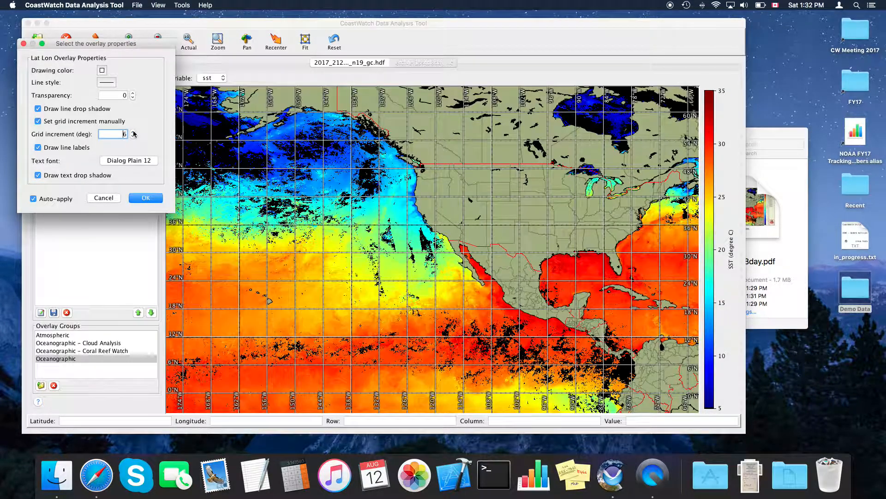
{"action": "left_click", "coordinate": [133, 132]}
{"action": "left_click", "coordinate": [134, 132]}
{"action": "left_click", "coordinate": [133, 132]}
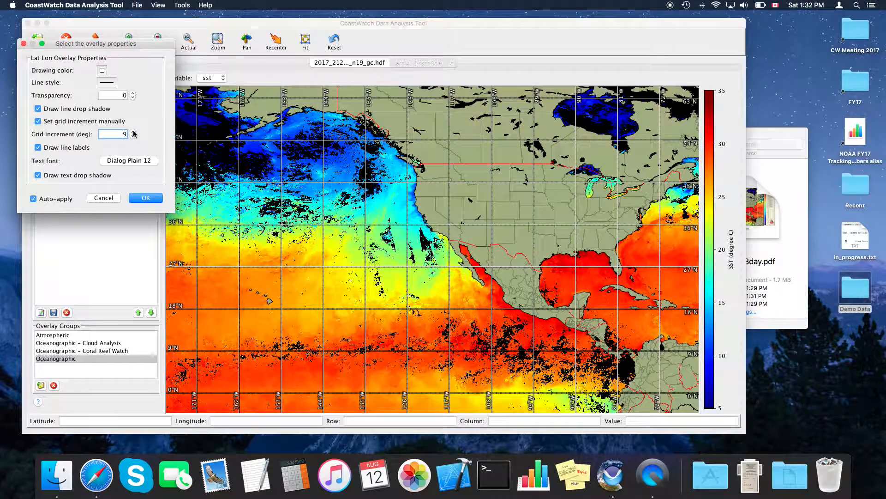
{"action": "left_click", "coordinate": [134, 132]}
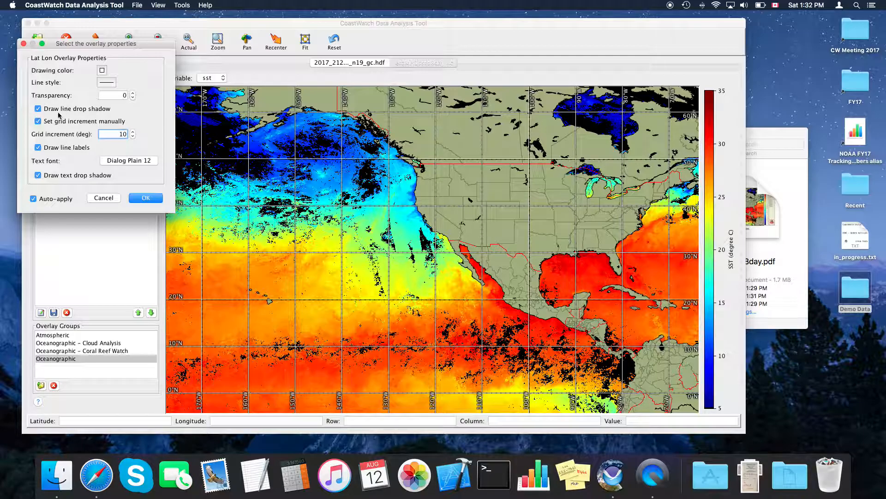
Give the Lat/lon grid overlay a thicker solid line style and accept the overlay properties
{"action": "left_click", "coordinate": [146, 202]}
{"action": "left_click", "coordinate": [107, 82]}
{"action": "left_click", "coordinate": [129, 70]}
{"action": "left_click", "coordinate": [133, 115]}
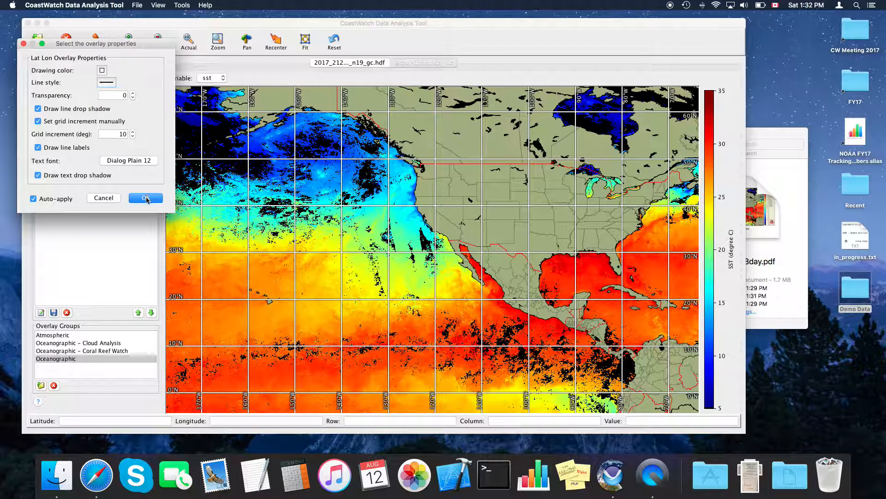
{"action": "left_click", "coordinate": [147, 199]}
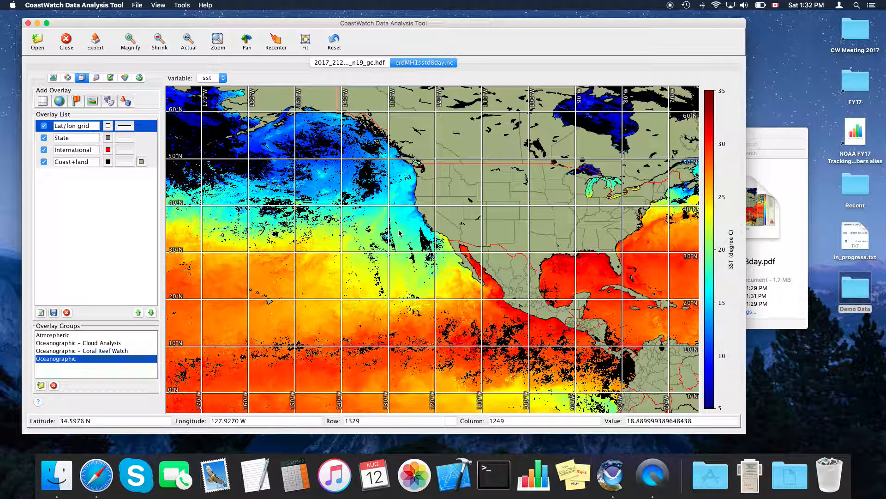
Export the SST map with the modified grid as the PDF document erdMH1sstd8day.pdf and switch to the Demo Data folder in Finder
{"action": "left_click", "coordinate": [96, 42]}
{"action": "left_click", "coordinate": [394, 204]}
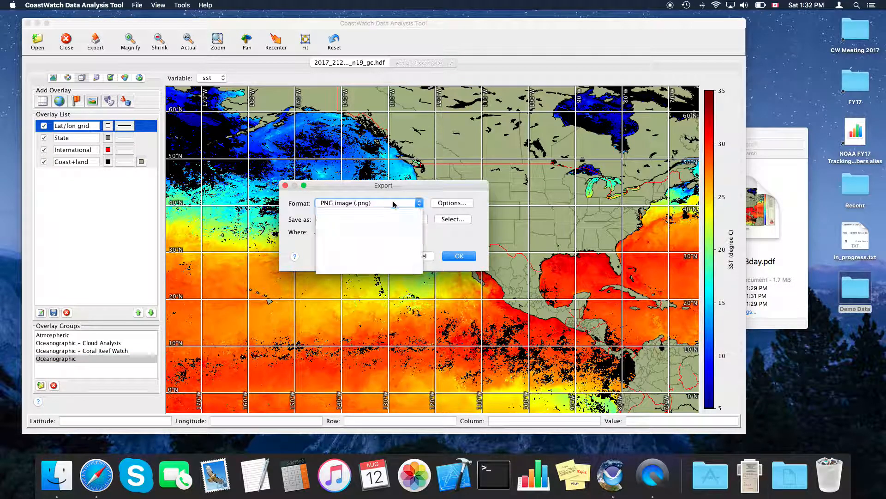
{"action": "left_click", "coordinate": [360, 245]}
{"action": "left_click", "coordinate": [471, 257]}
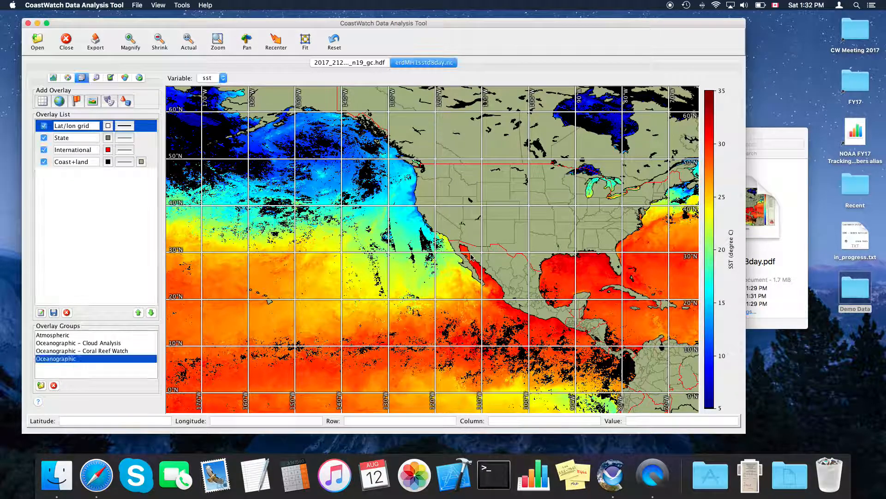
{"action": "left_click", "coordinate": [768, 136]}
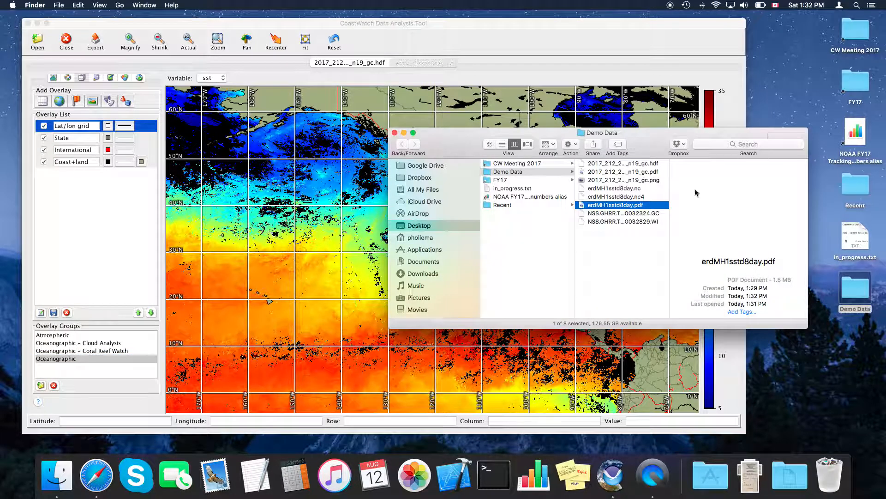
Open the re-exported erdMH1sstd8day.pdf in Preview, place it beside the analysis window and examine its grid lines, labels and legend
{"action": "double_click", "coordinate": [635, 205]}
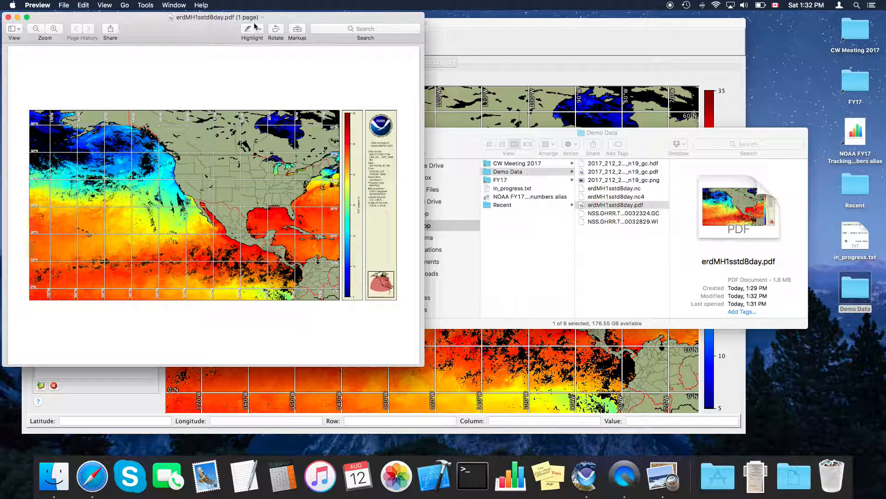
{"action": "left_click_drag", "start_coordinate": [219, 36], "coordinate": [577, 66]}
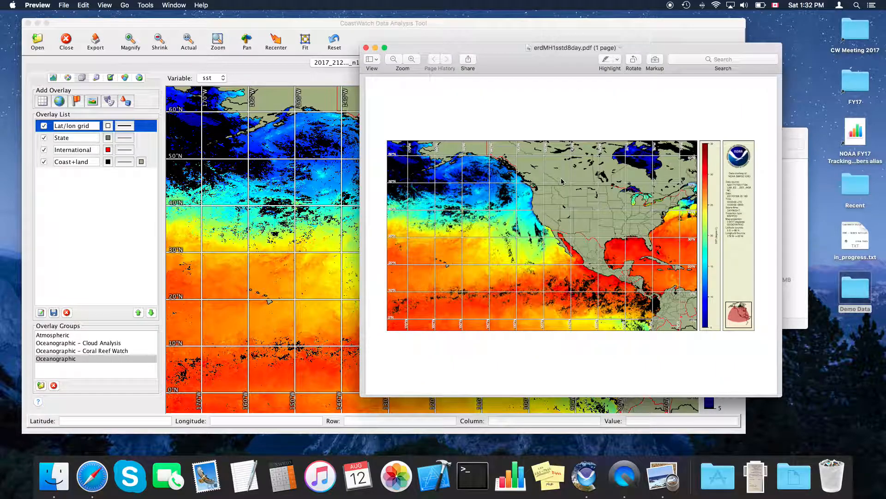
{"action": "scroll", "coordinate": [561, 174], "scroll_direction": "up", "scroll_amount": 5}
{"action": "scroll", "coordinate": [560, 174], "scroll_direction": "down", "scroll_amount": 5}
{"action": "scroll", "coordinate": [561, 173], "scroll_direction": "left", "scroll_amount": 5}
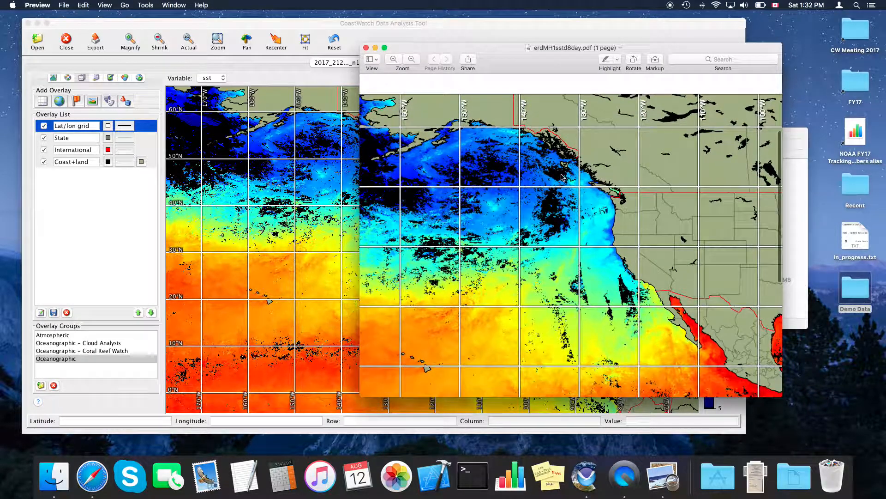
{"action": "scroll", "coordinate": [562, 178], "scroll_direction": "down", "scroll_amount": 5}
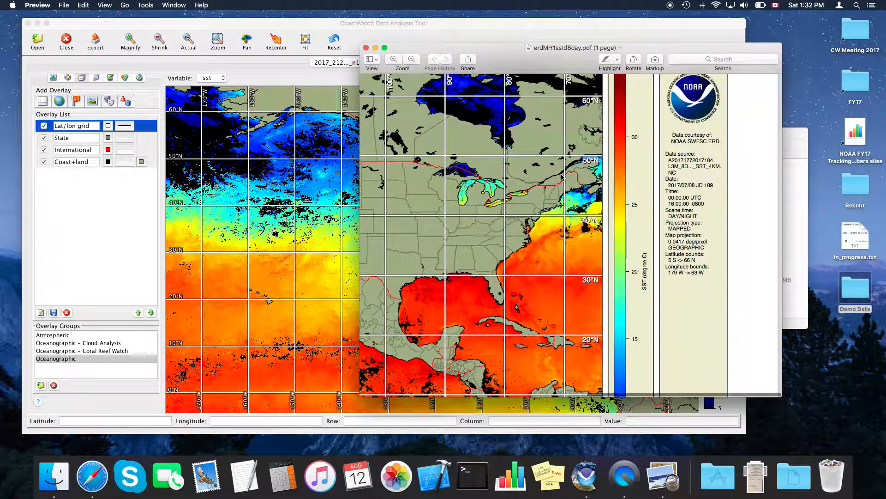
{"action": "scroll", "coordinate": [562, 179], "scroll_direction": "down", "scroll_amount": 3}
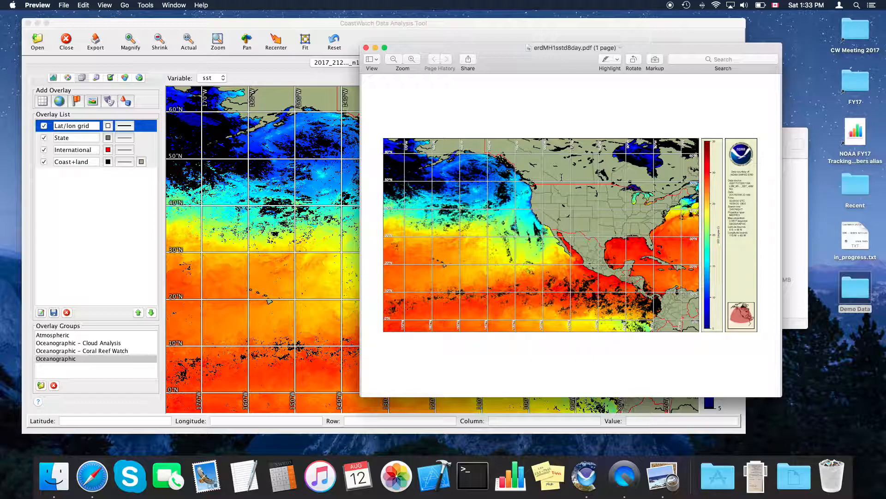
{"action": "left_click_drag", "start_coordinate": [529, 68], "coordinate": [528, 69]}
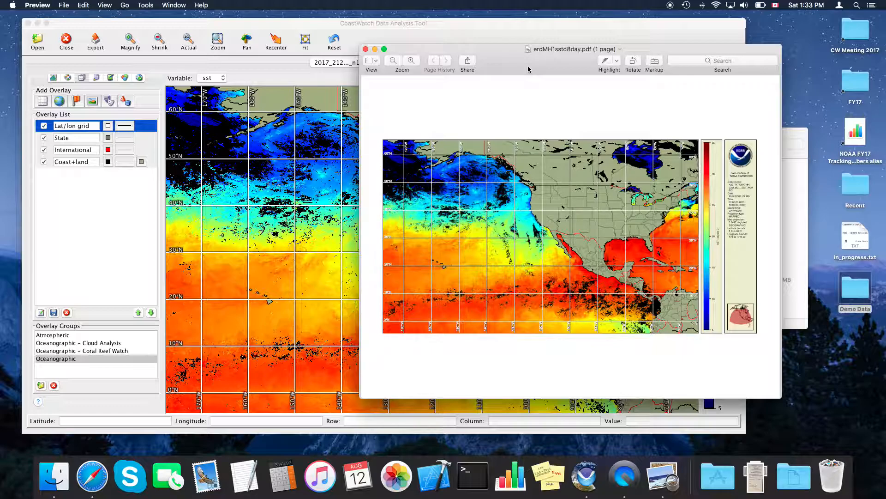
{"action": "left_click_drag", "start_coordinate": [516, 65], "coordinate": [509, 67]}
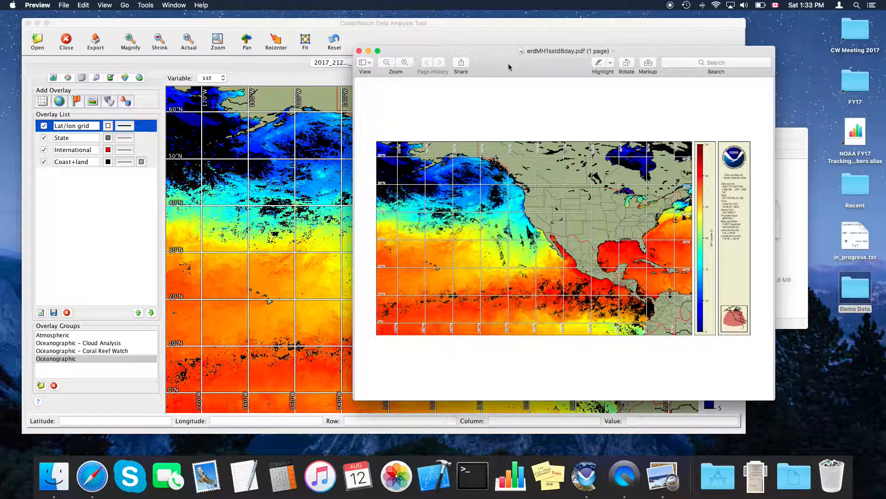